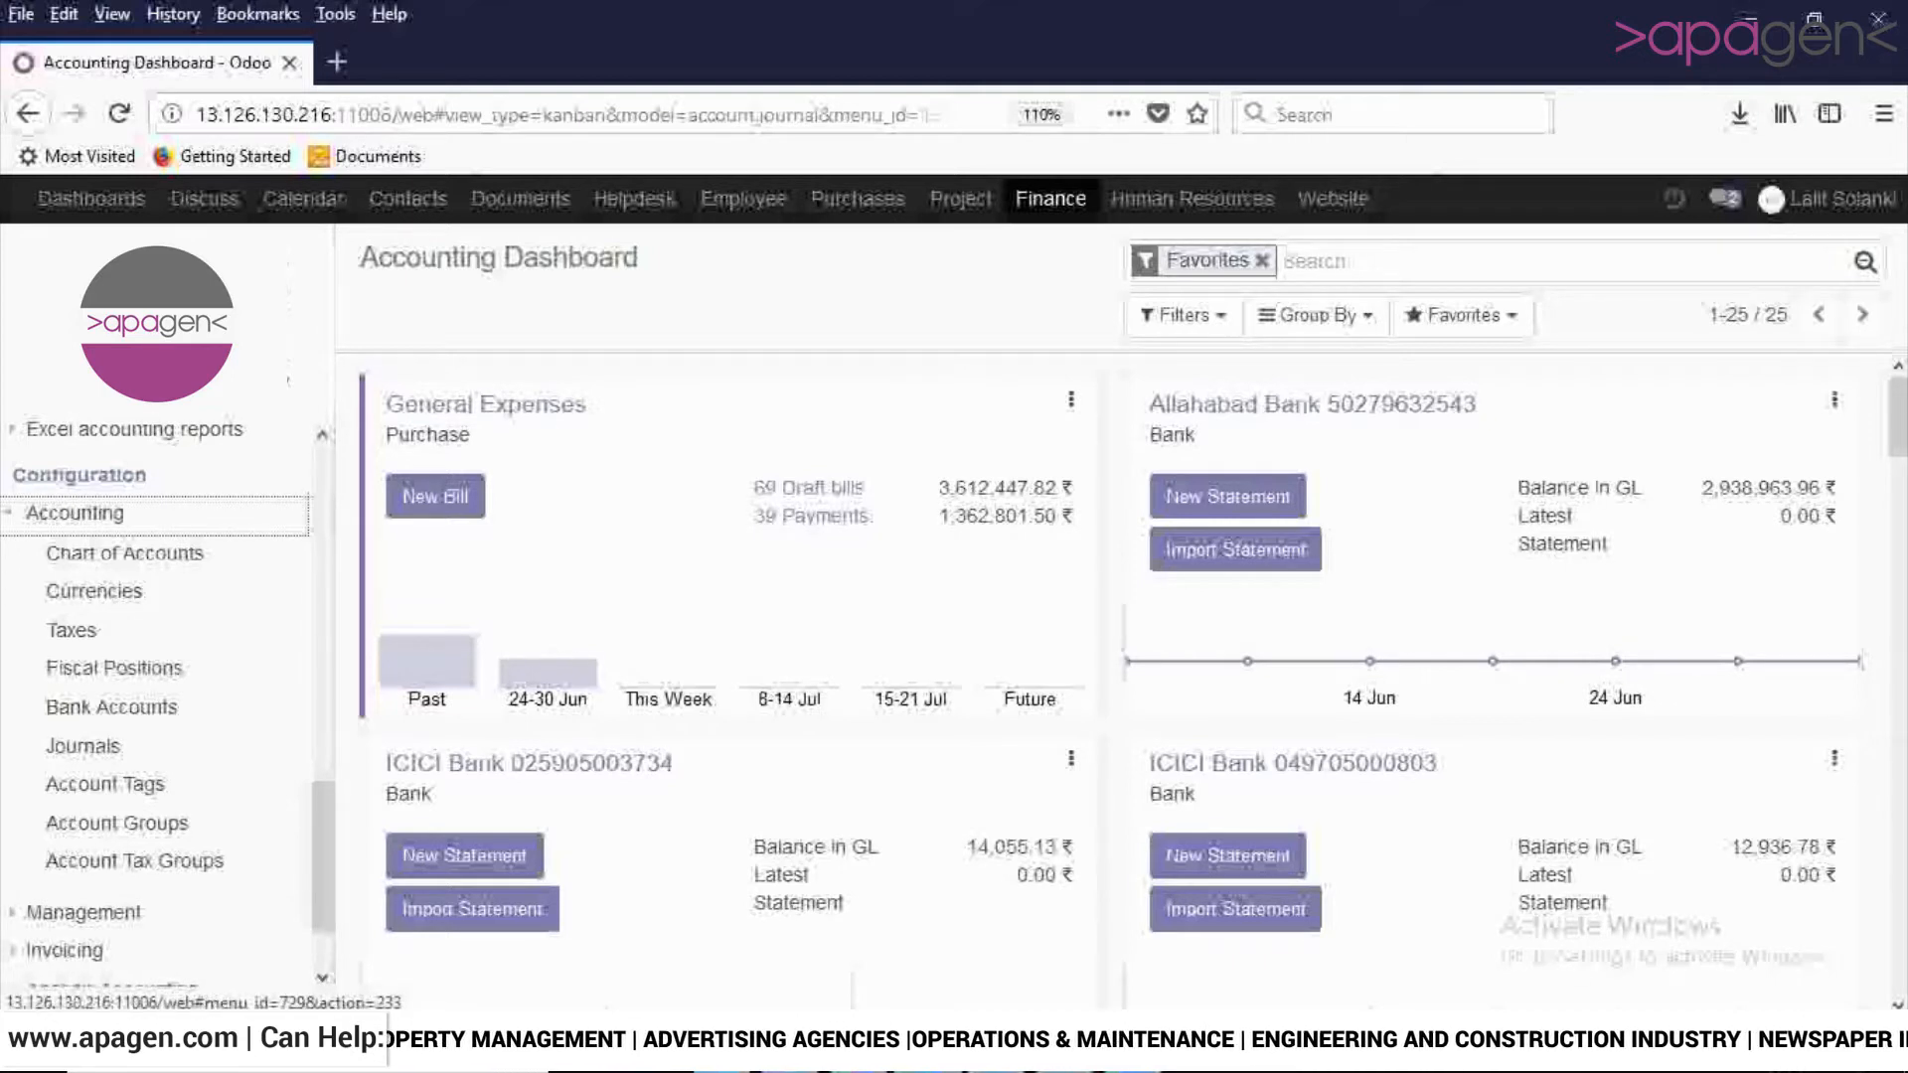
- Open the Equity Share Capital record (code prefix 100000) from Account Groups for editing
click(117, 823)
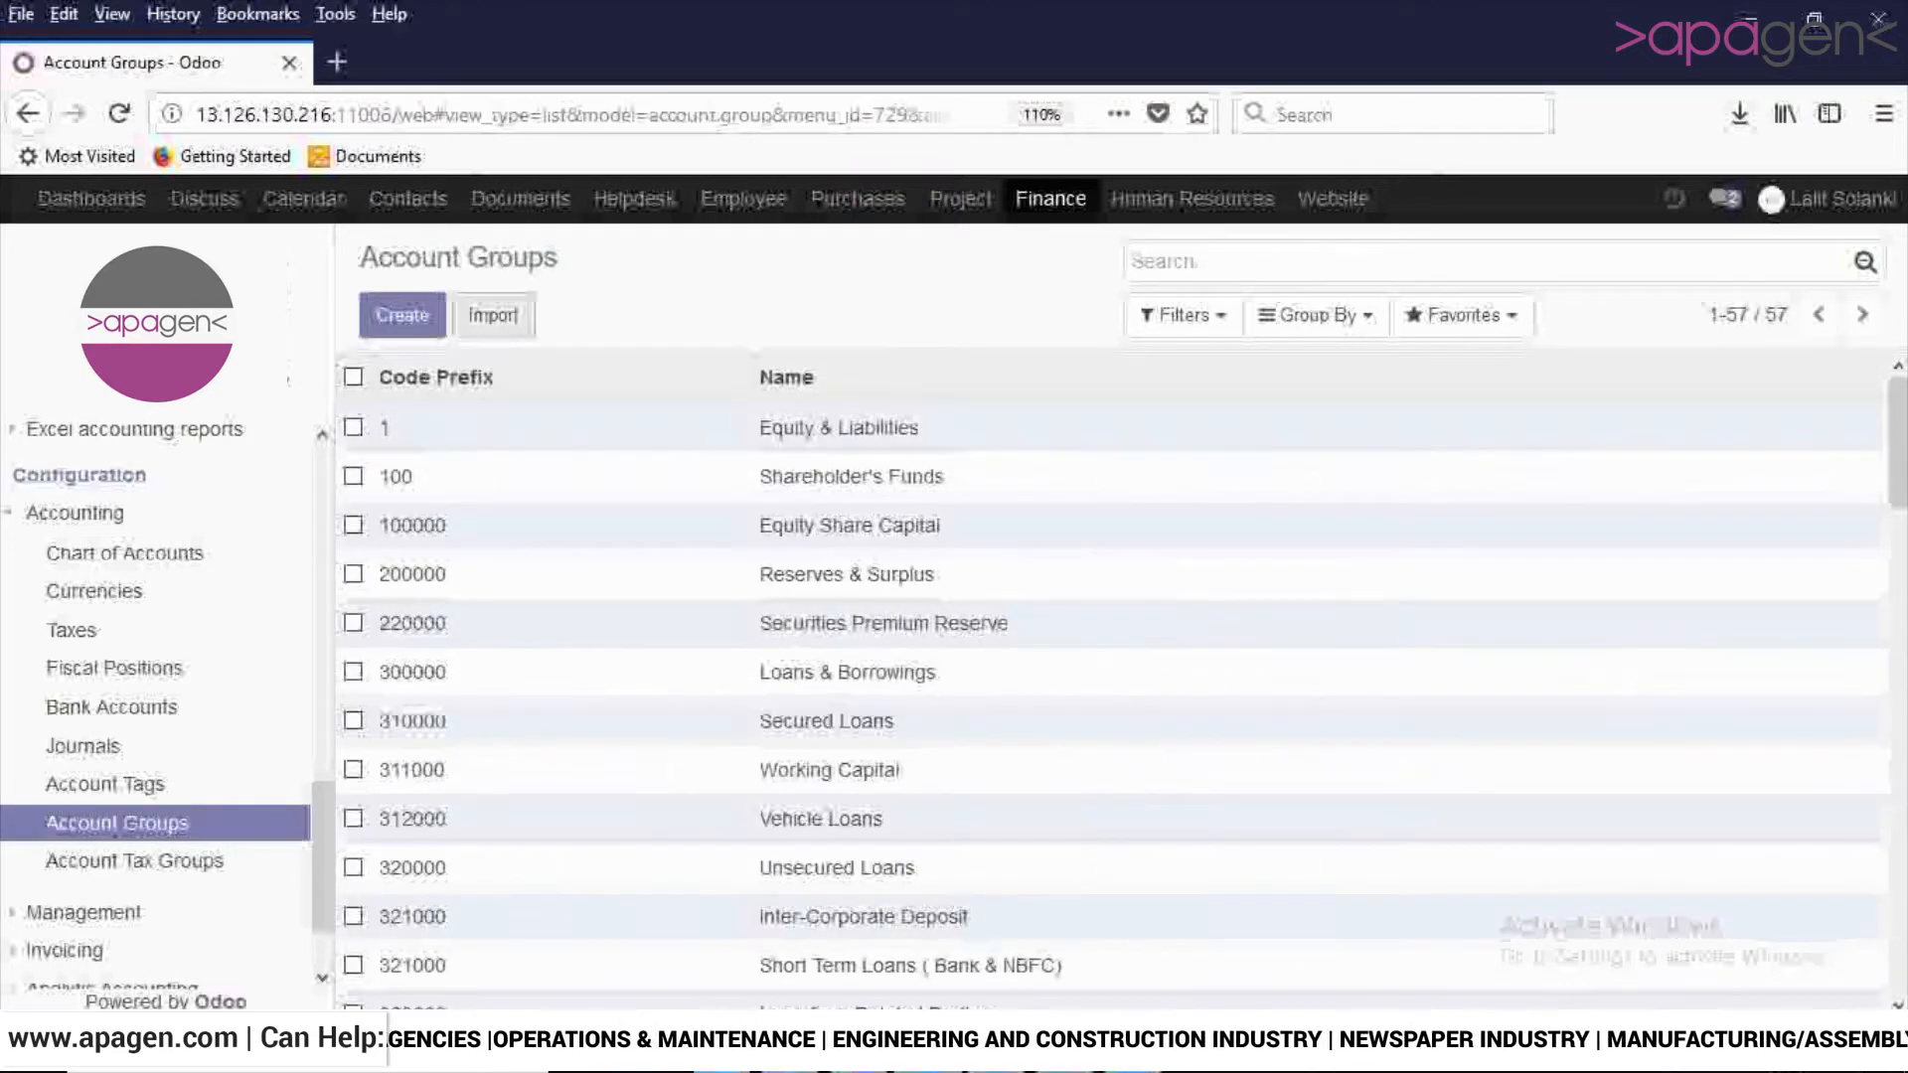
scroll(1111, 656, down, 3)
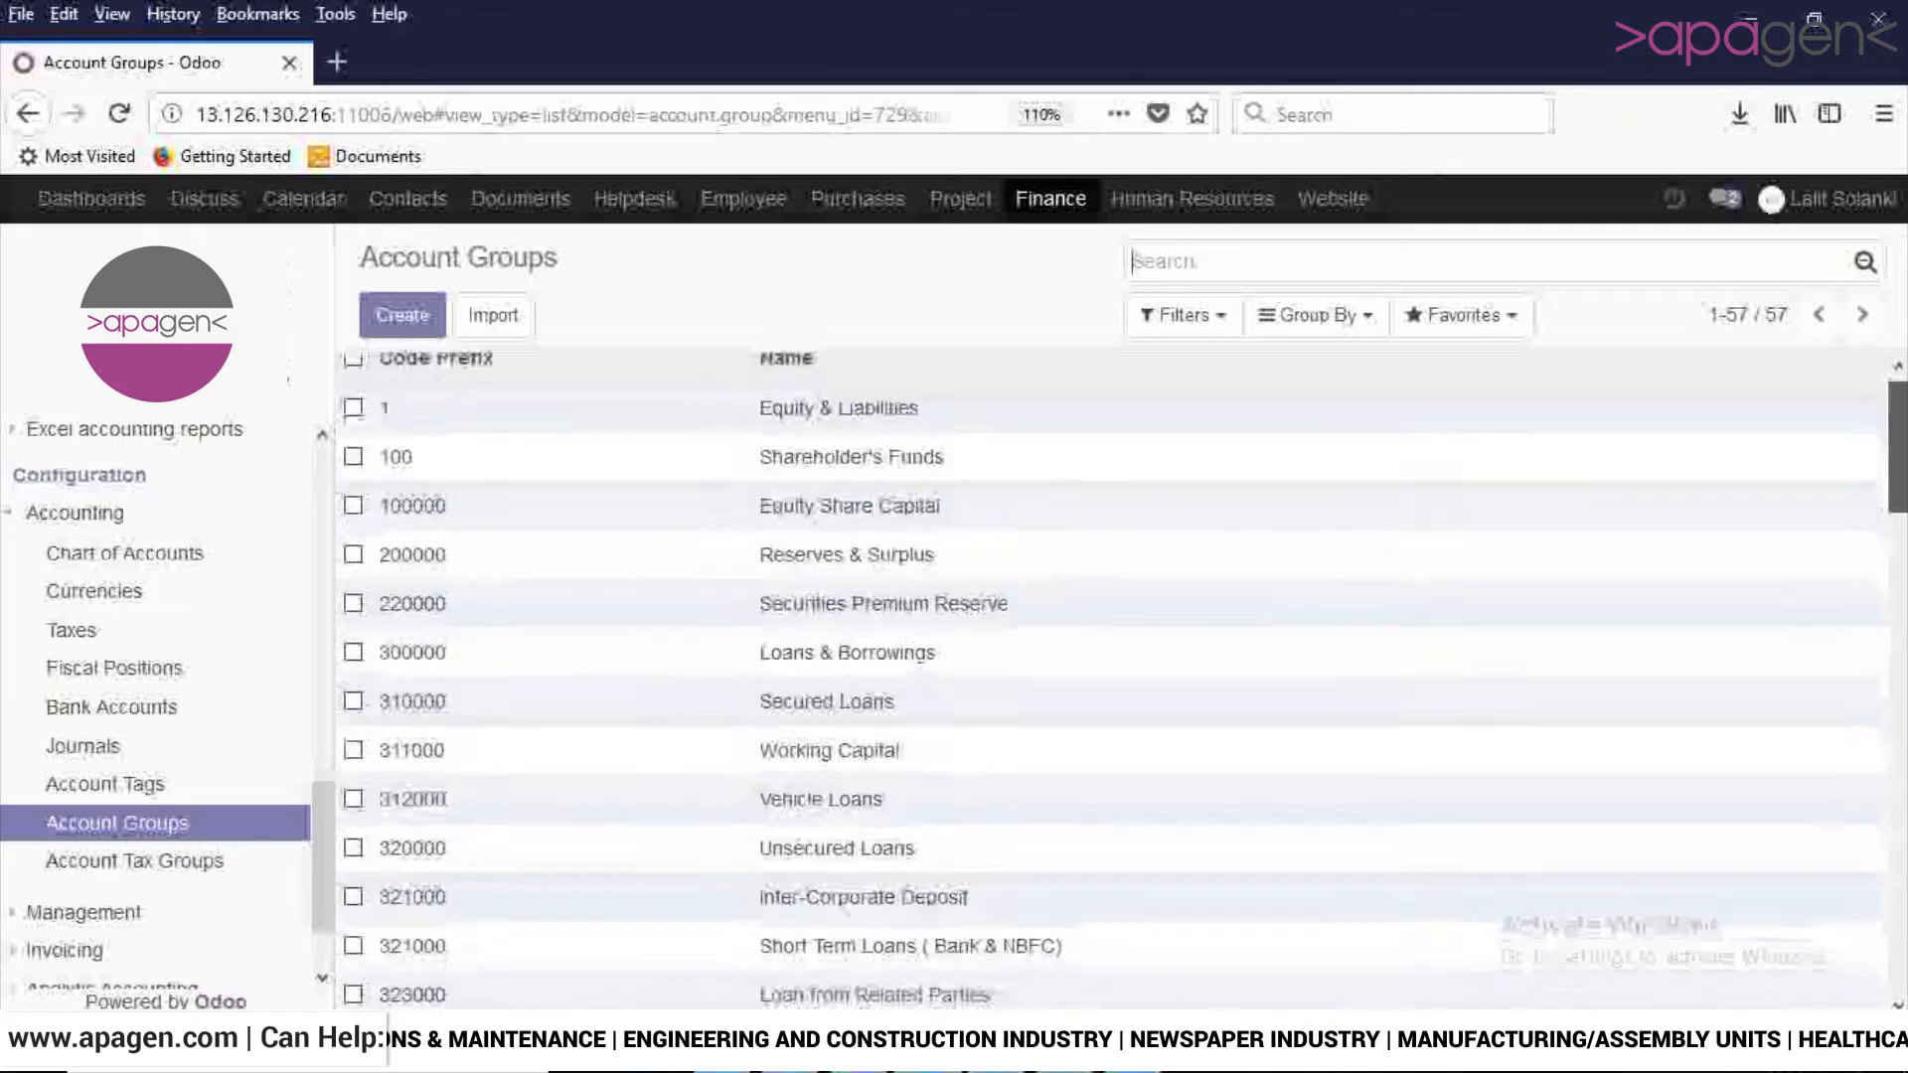
scroll(1112, 656, up, 3)
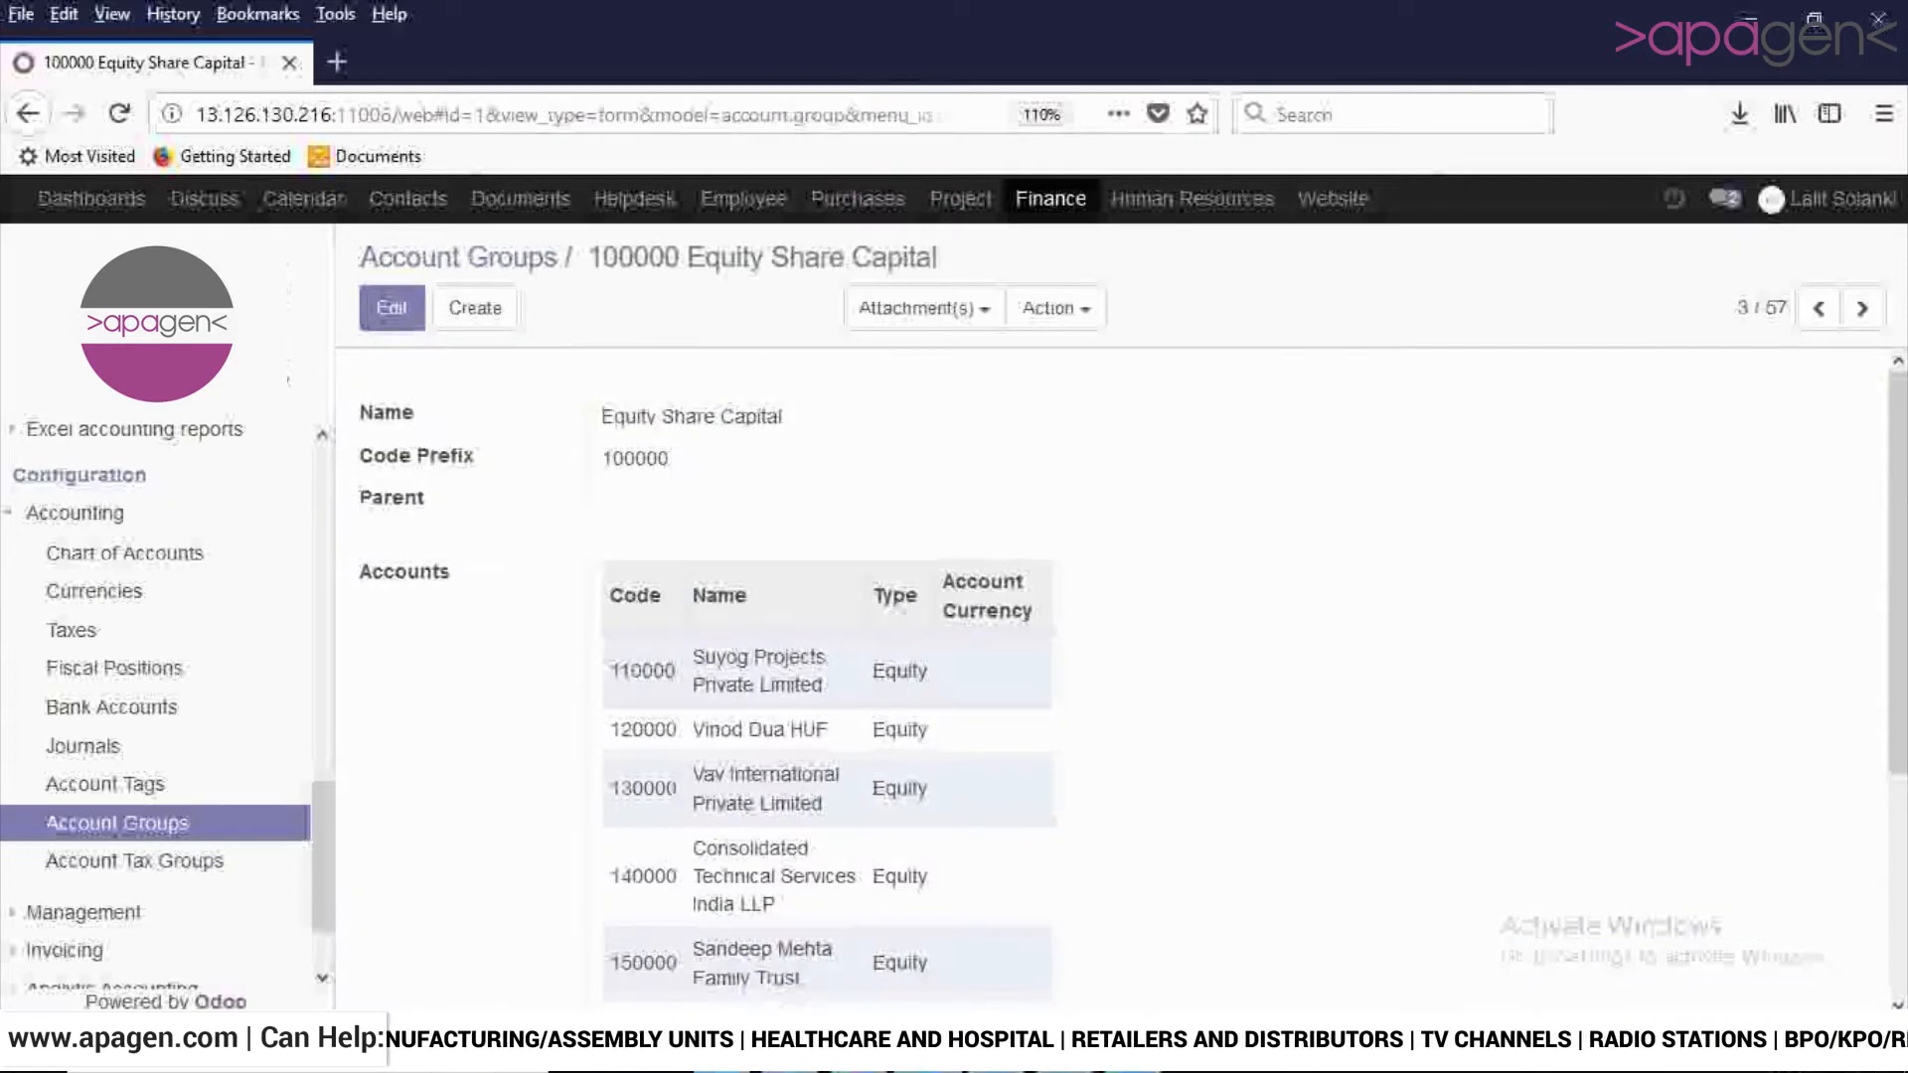
click(391, 308)
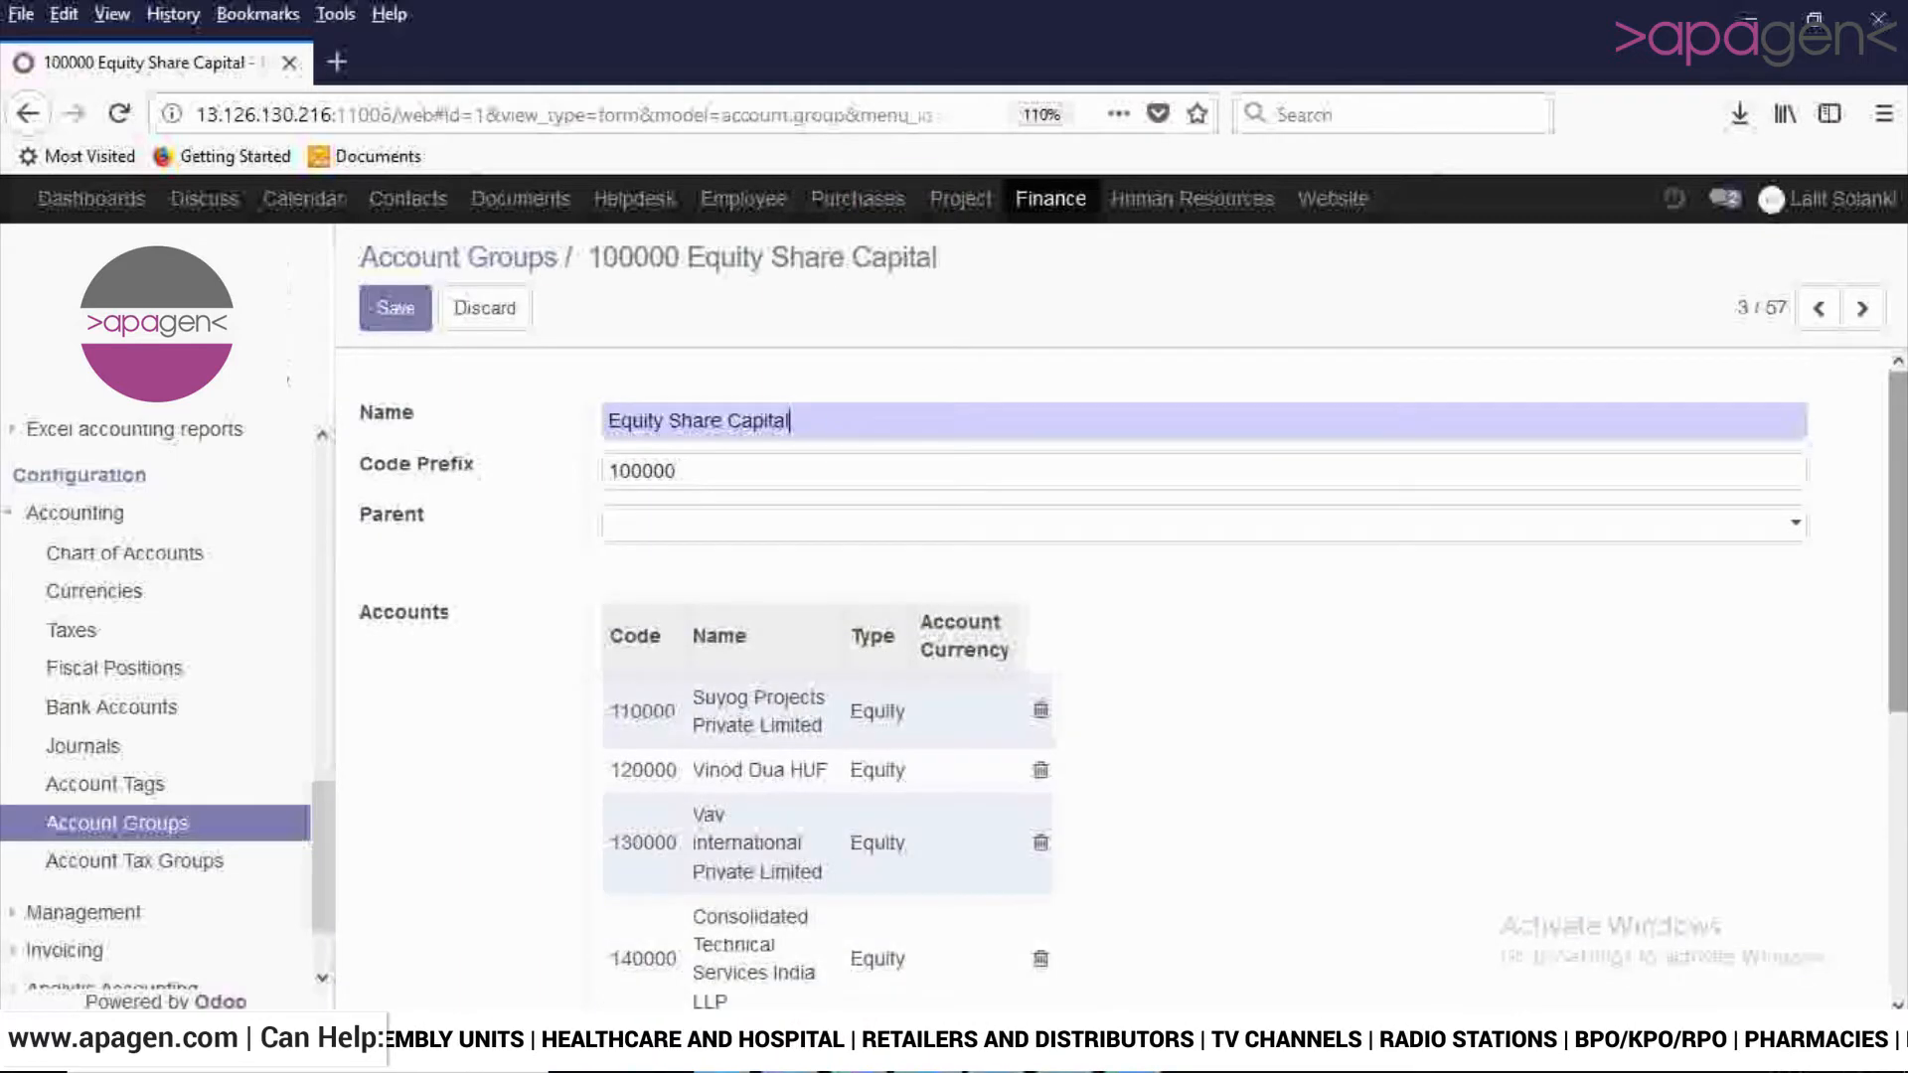
scroll(1108, 646, down, 2)
scroll(1109, 646, up, 2)
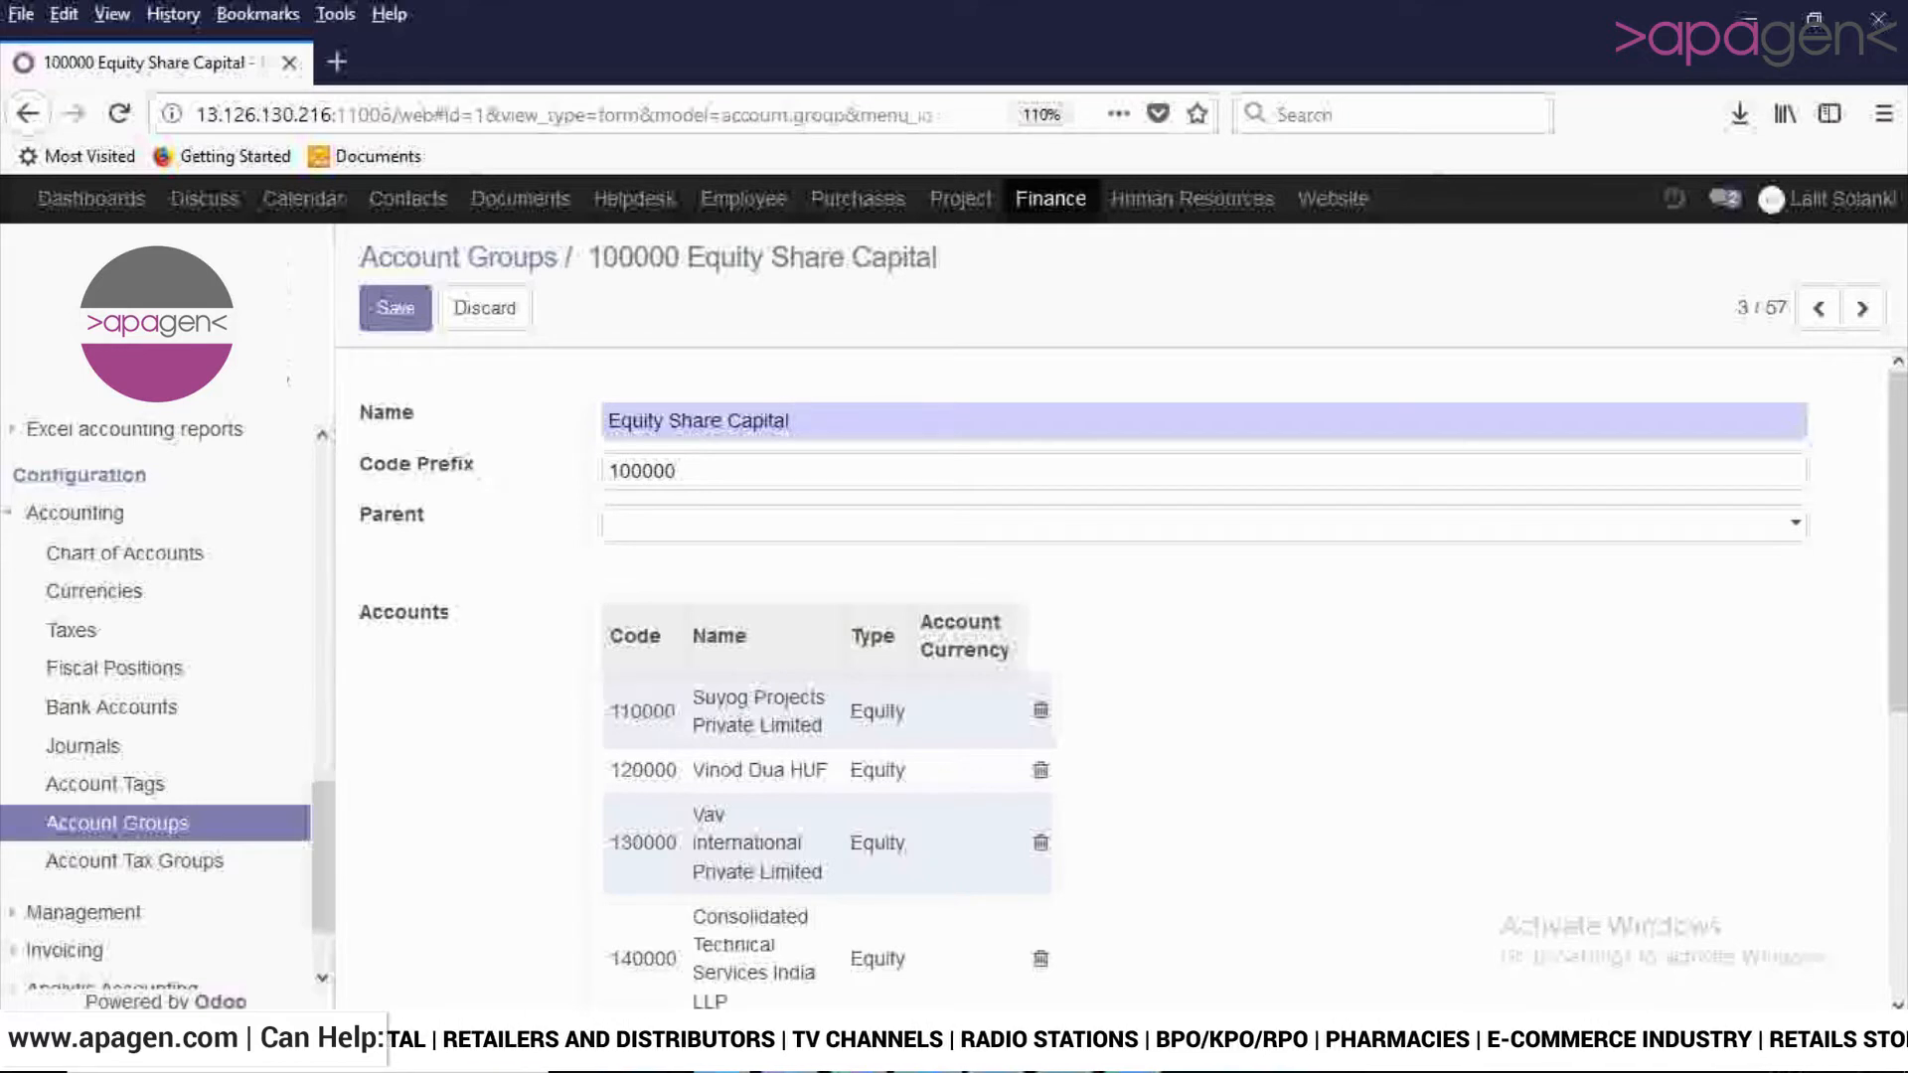
- Examine the account group's name, code prefix, available parent groups and list of assigned accounts
drag(793, 421, 604, 421)
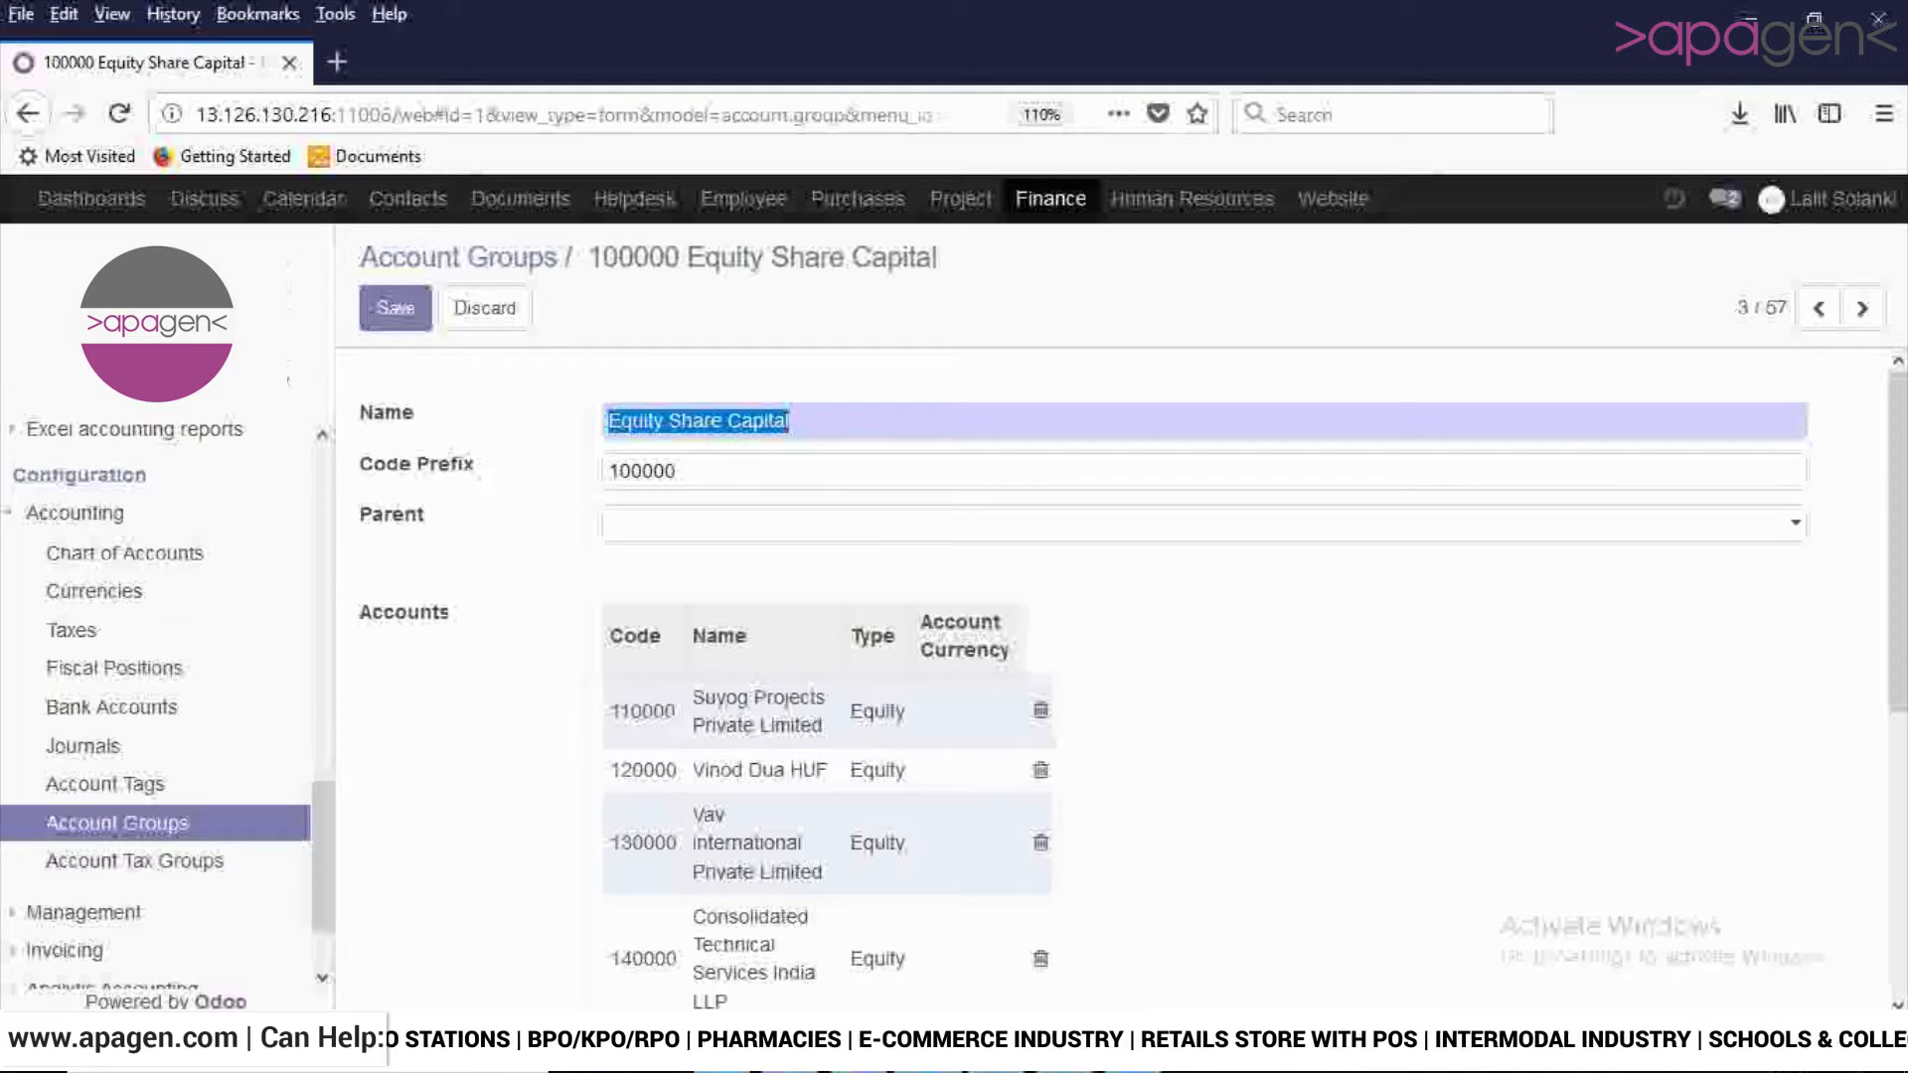
drag(680, 471, 605, 472)
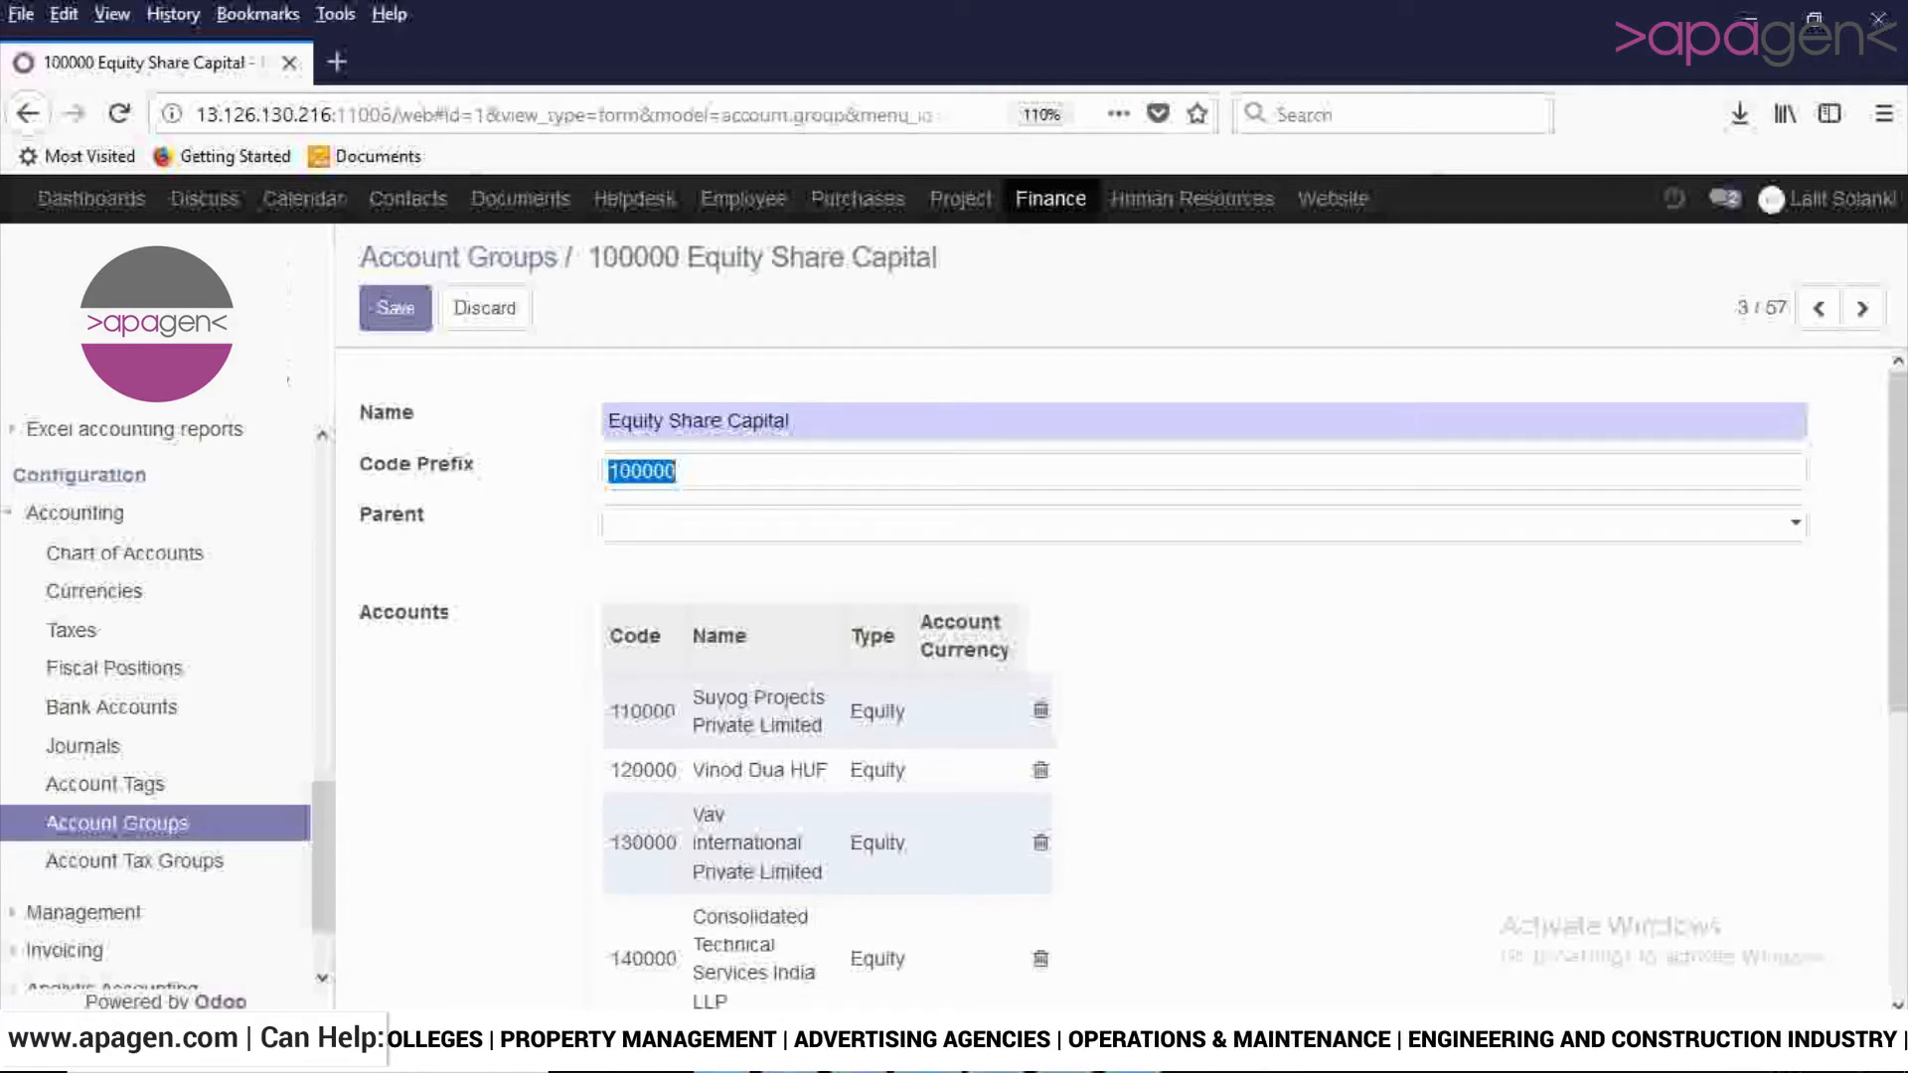
click(696, 524)
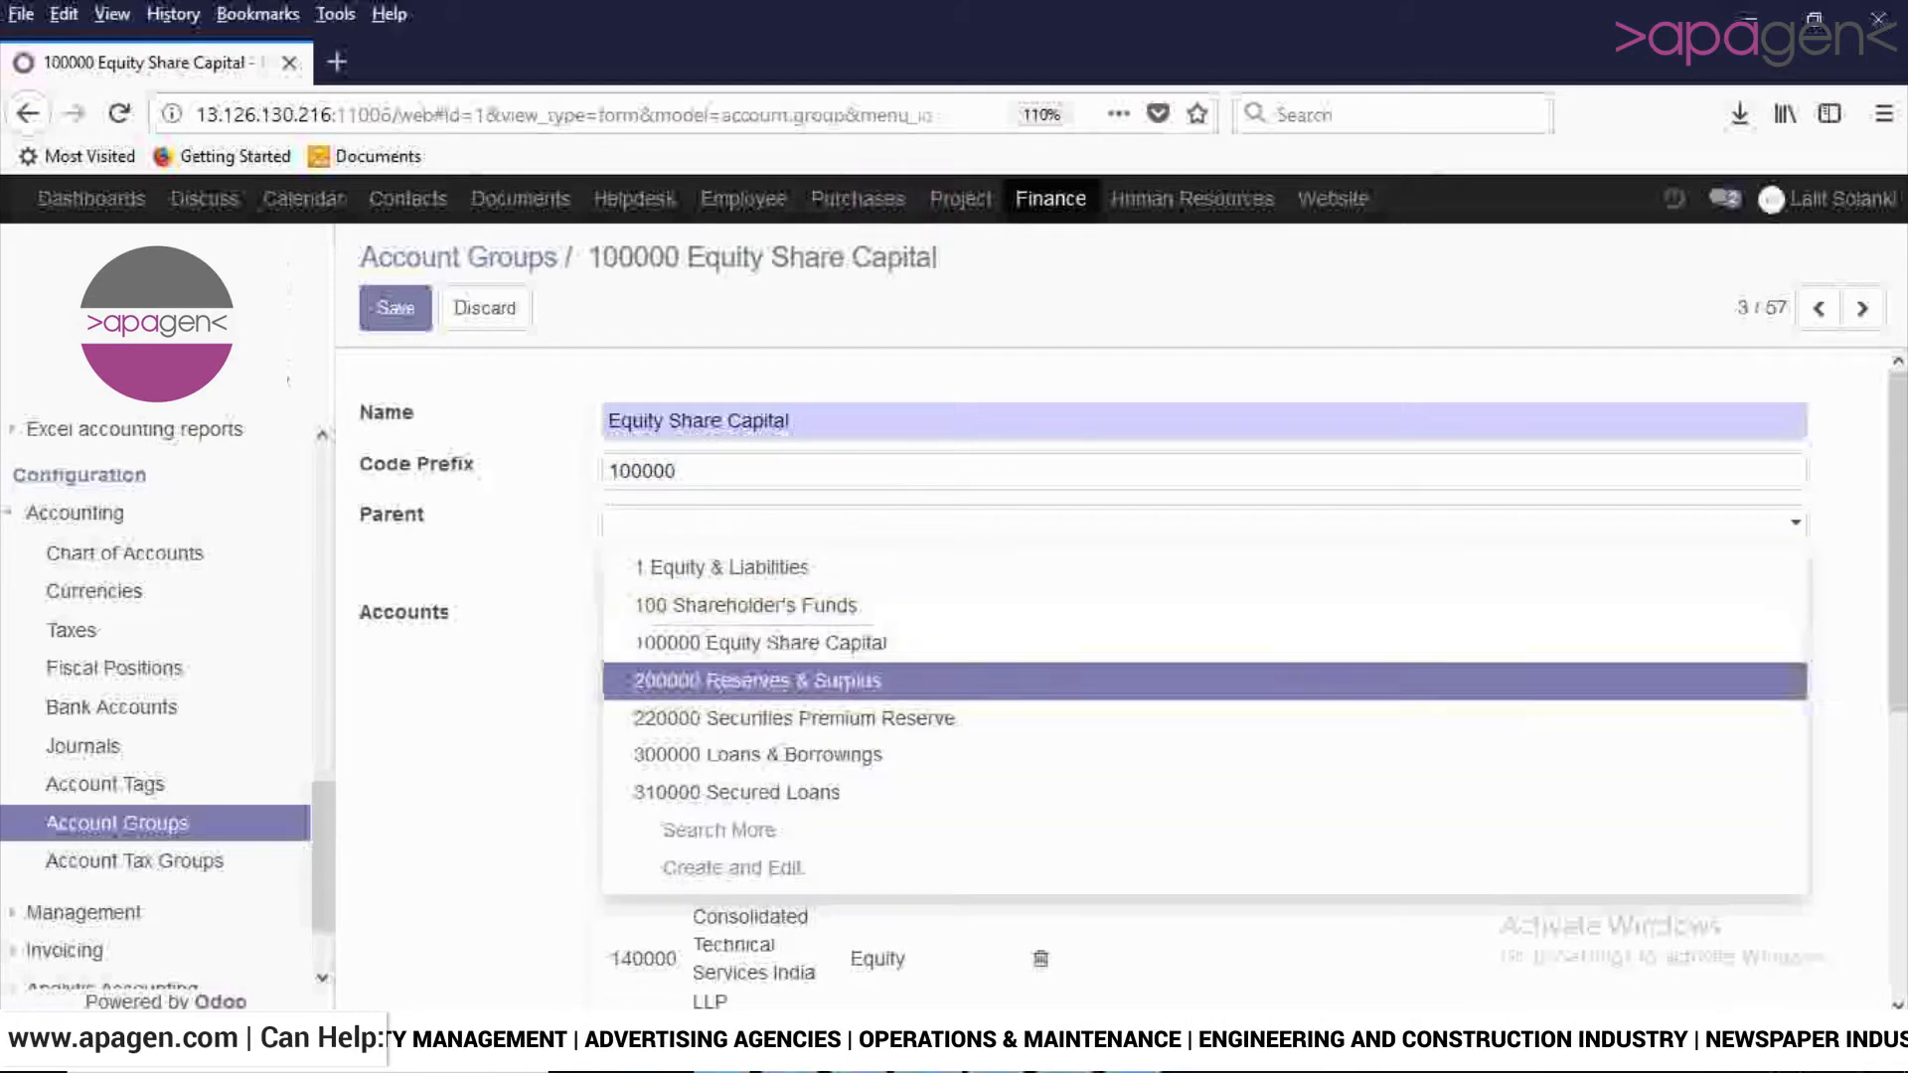
click(497, 756)
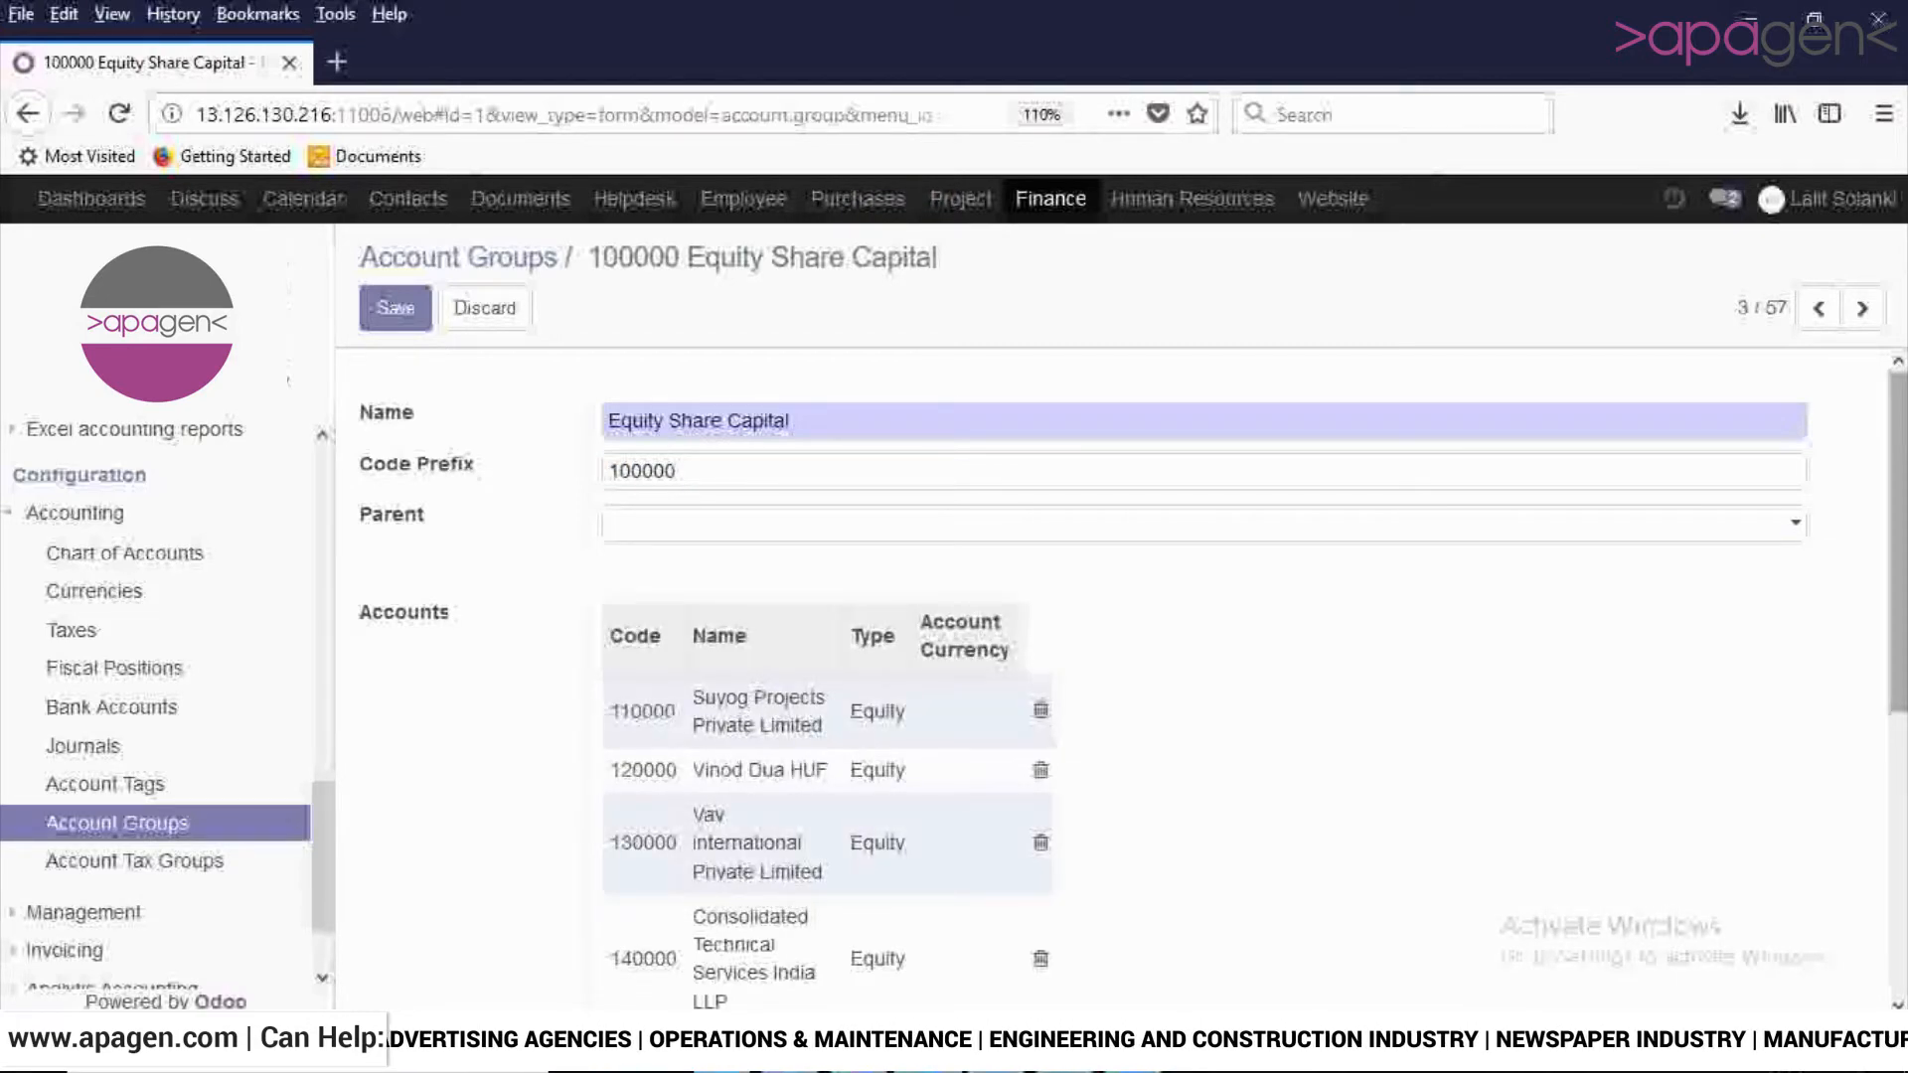
scroll(1093, 646, down, 3)
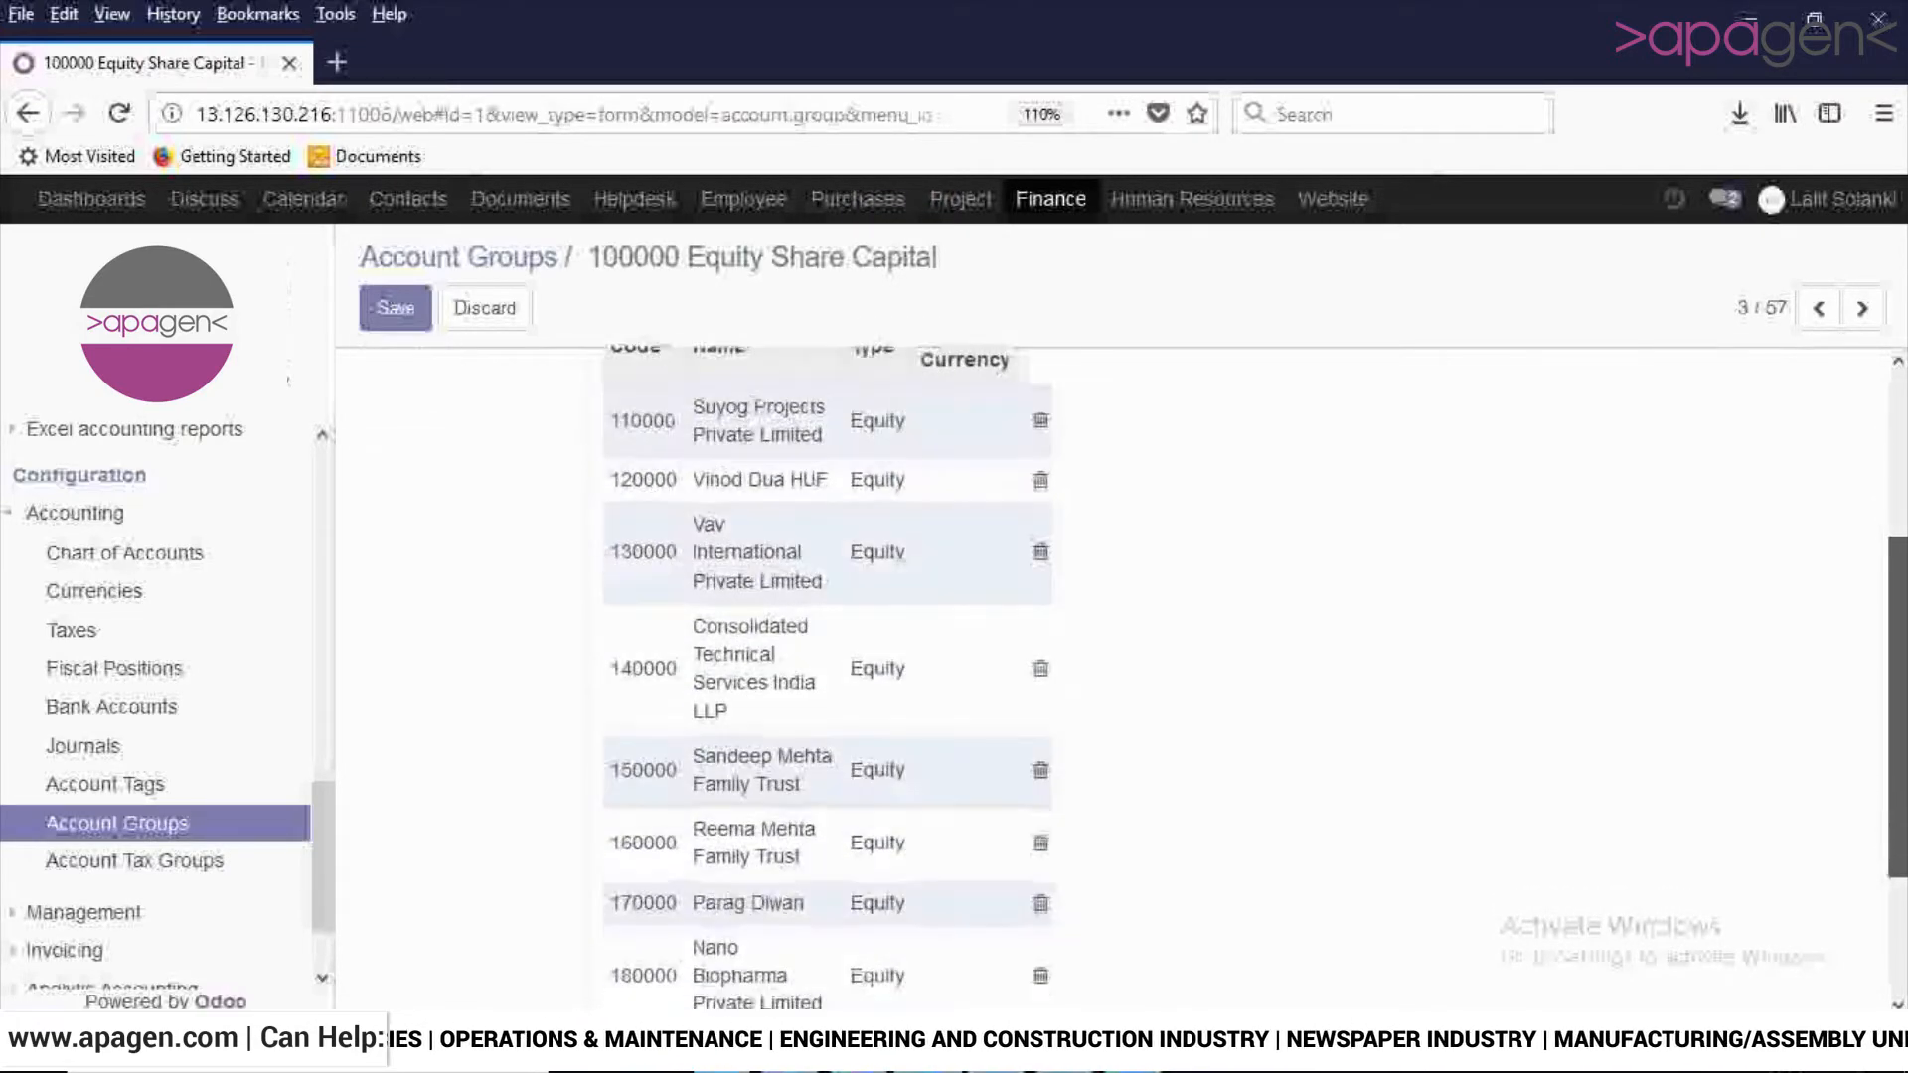
scroll(827, 646, down, 4)
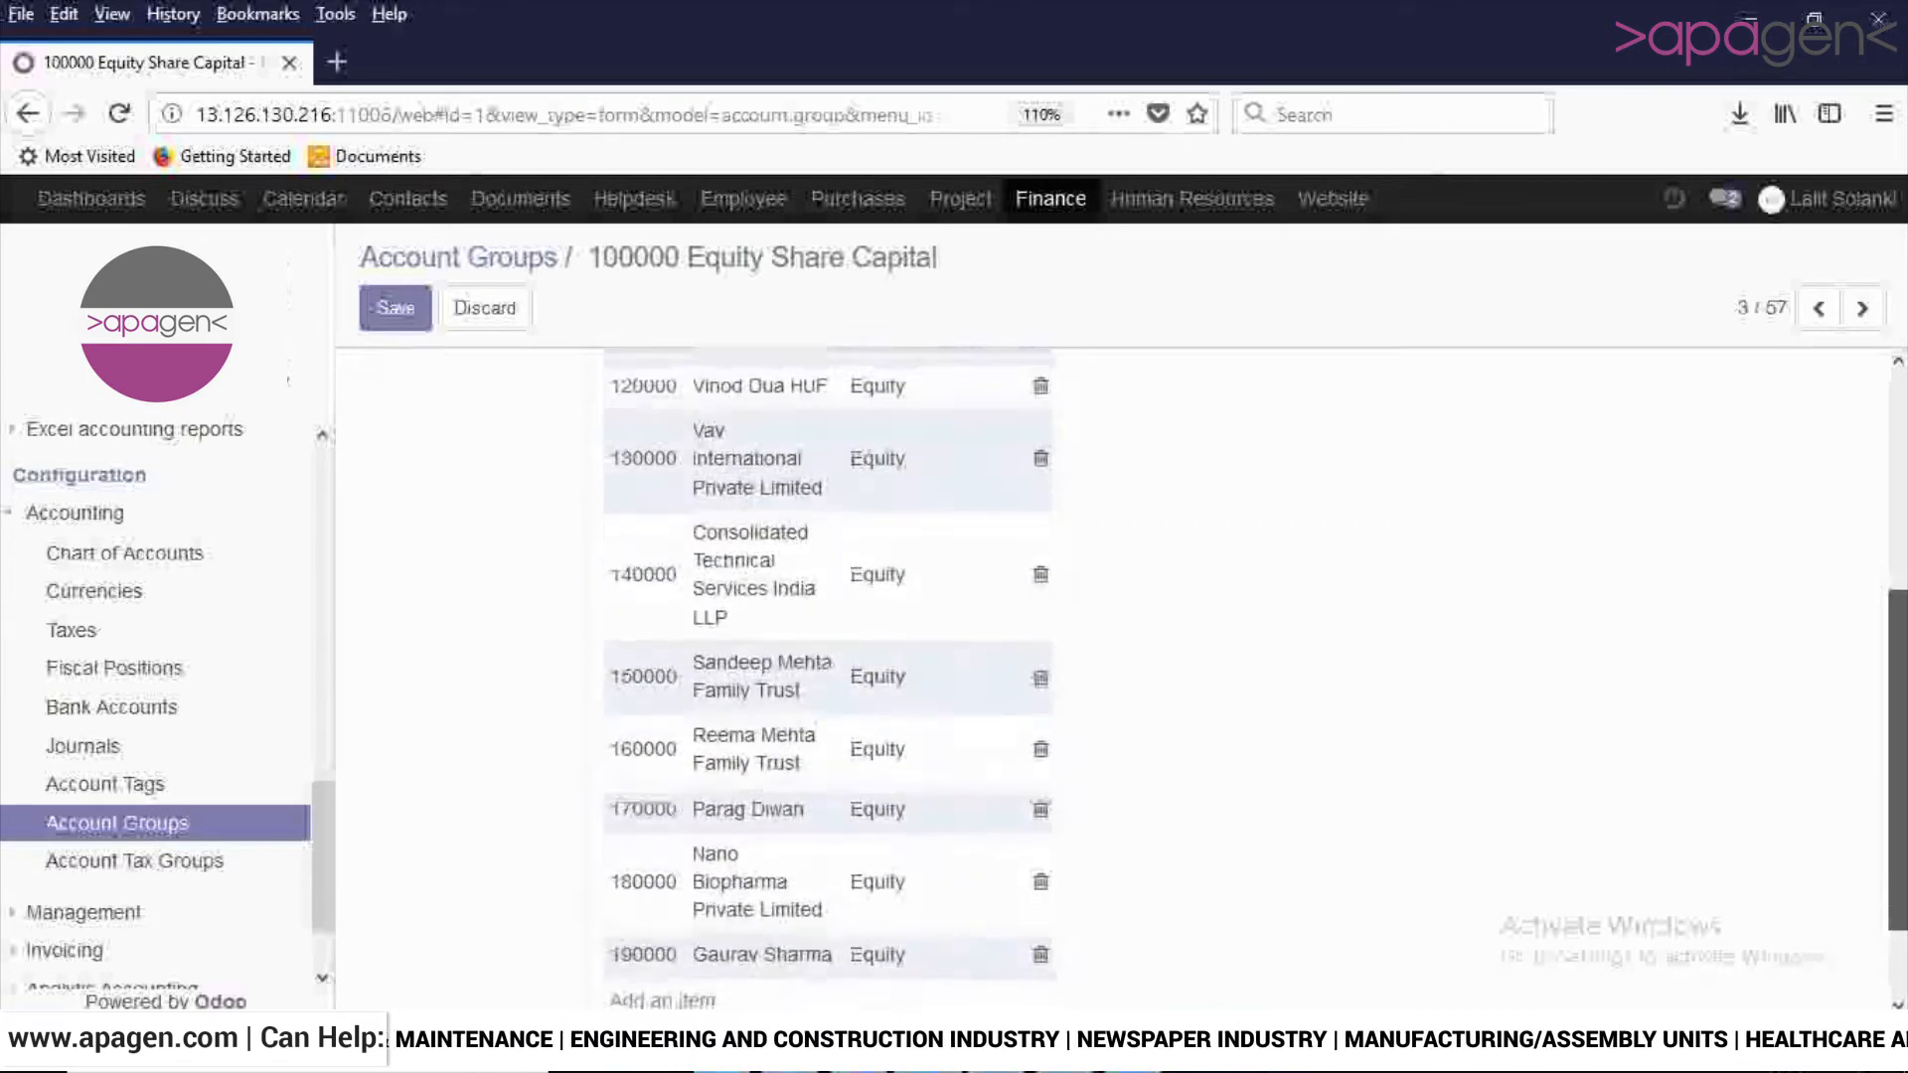
scroll(827, 646, up, 4)
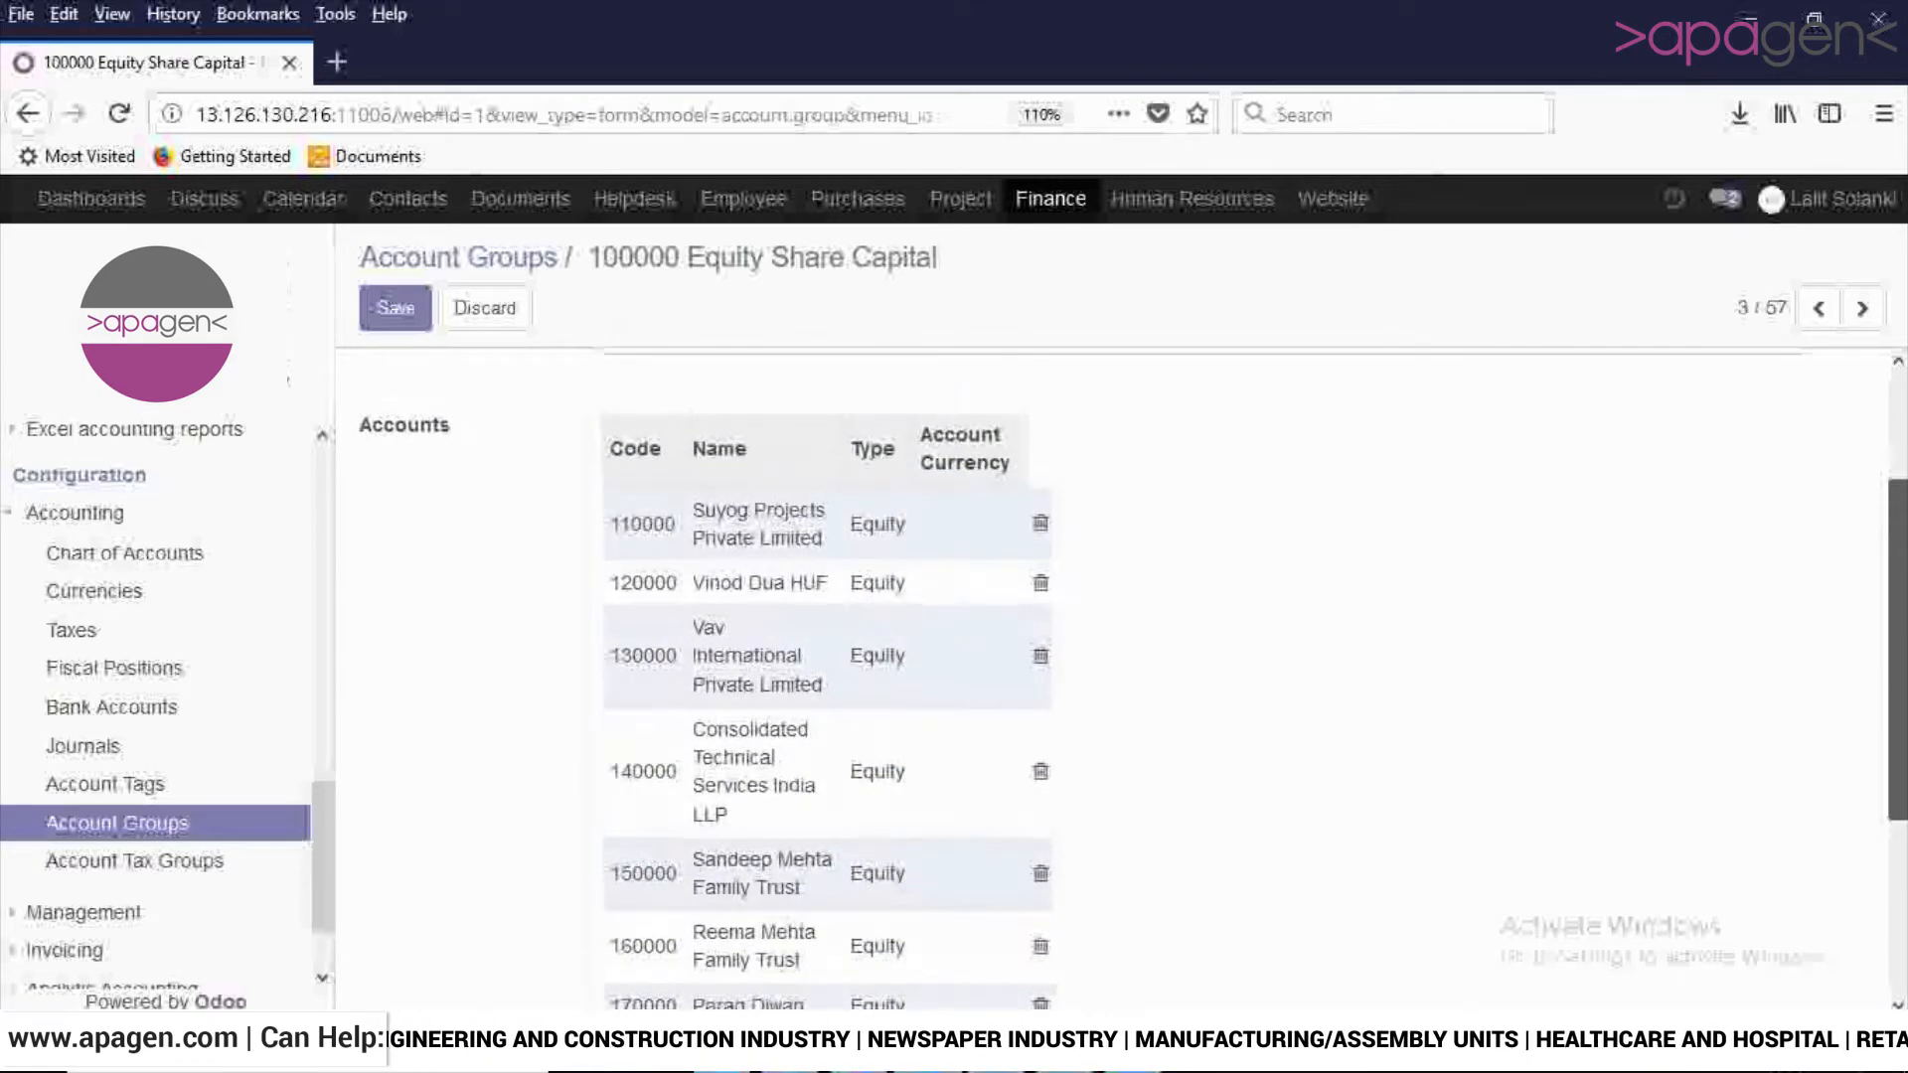
scroll(827, 646, down, 4)
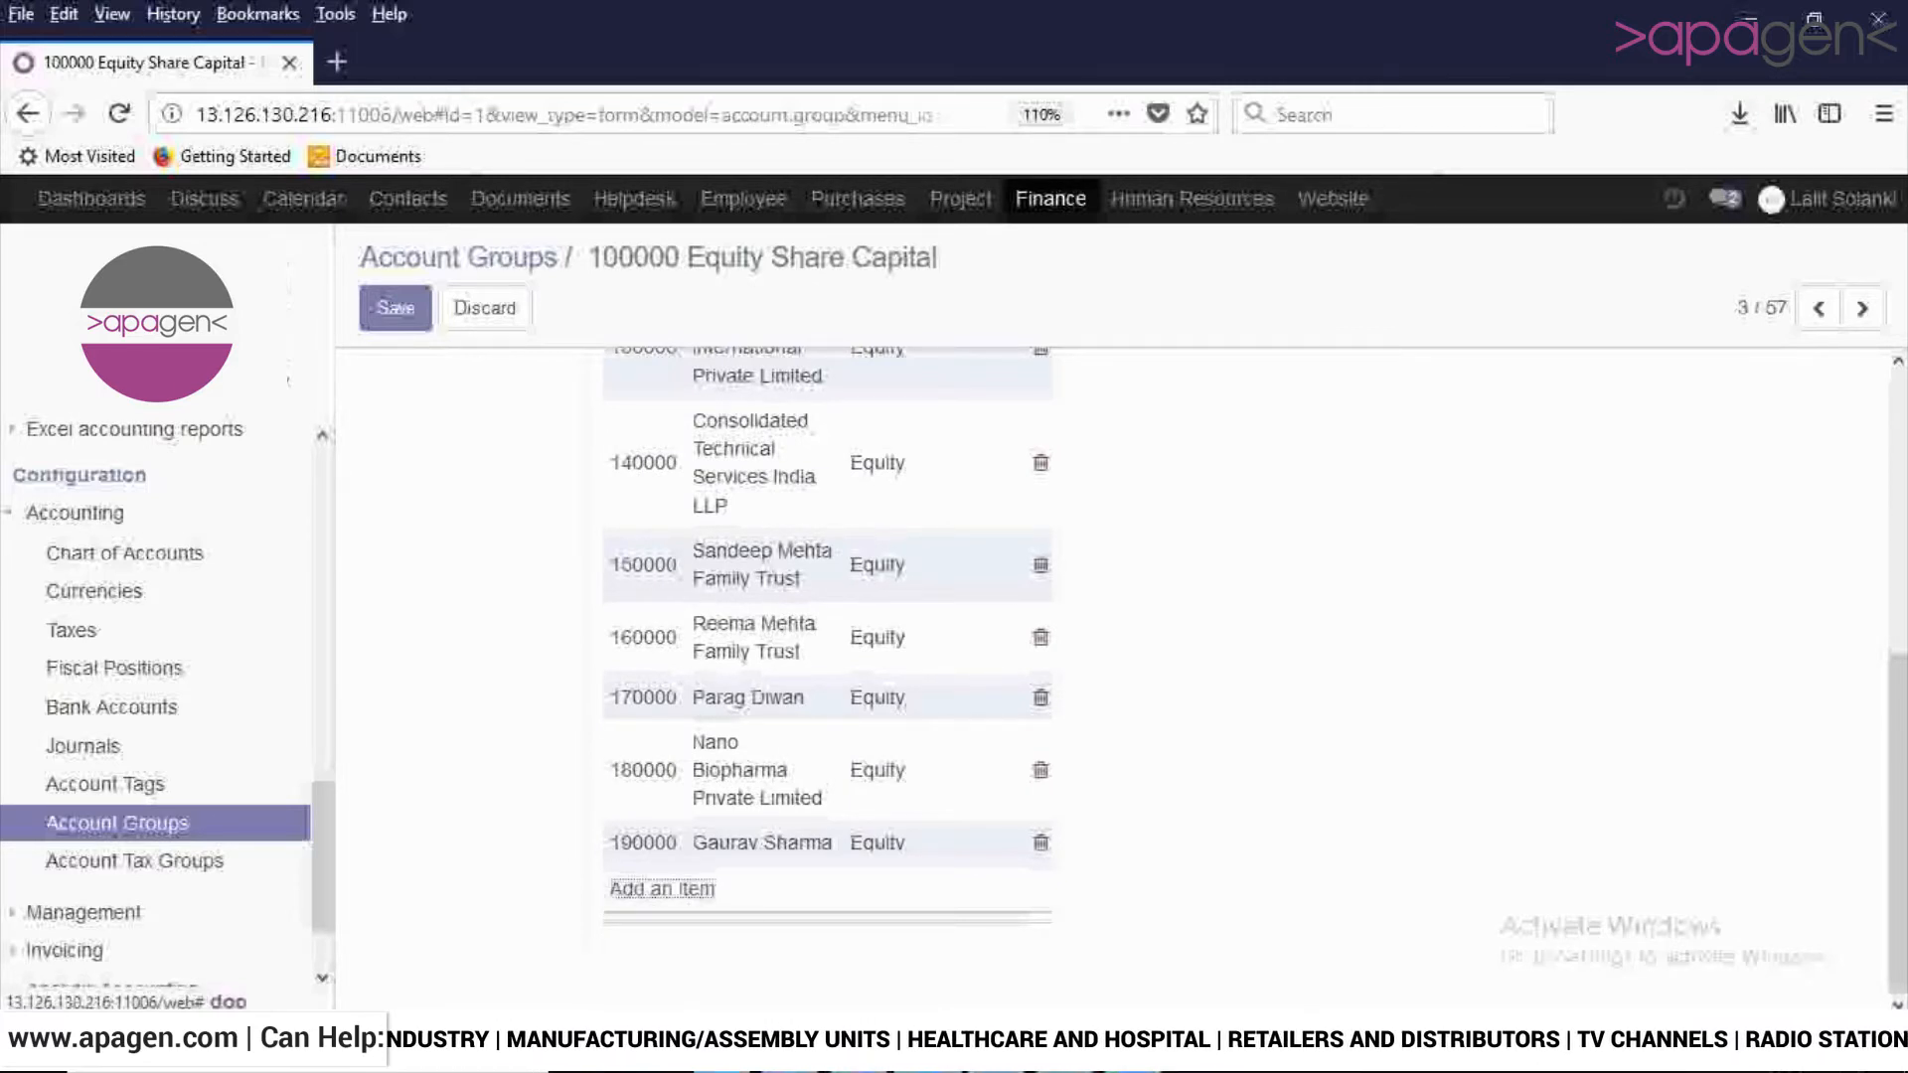
- Add the accounts with codes 11011, 11022 and 11023 to the Equity Share Capital group and save it
click(662, 888)
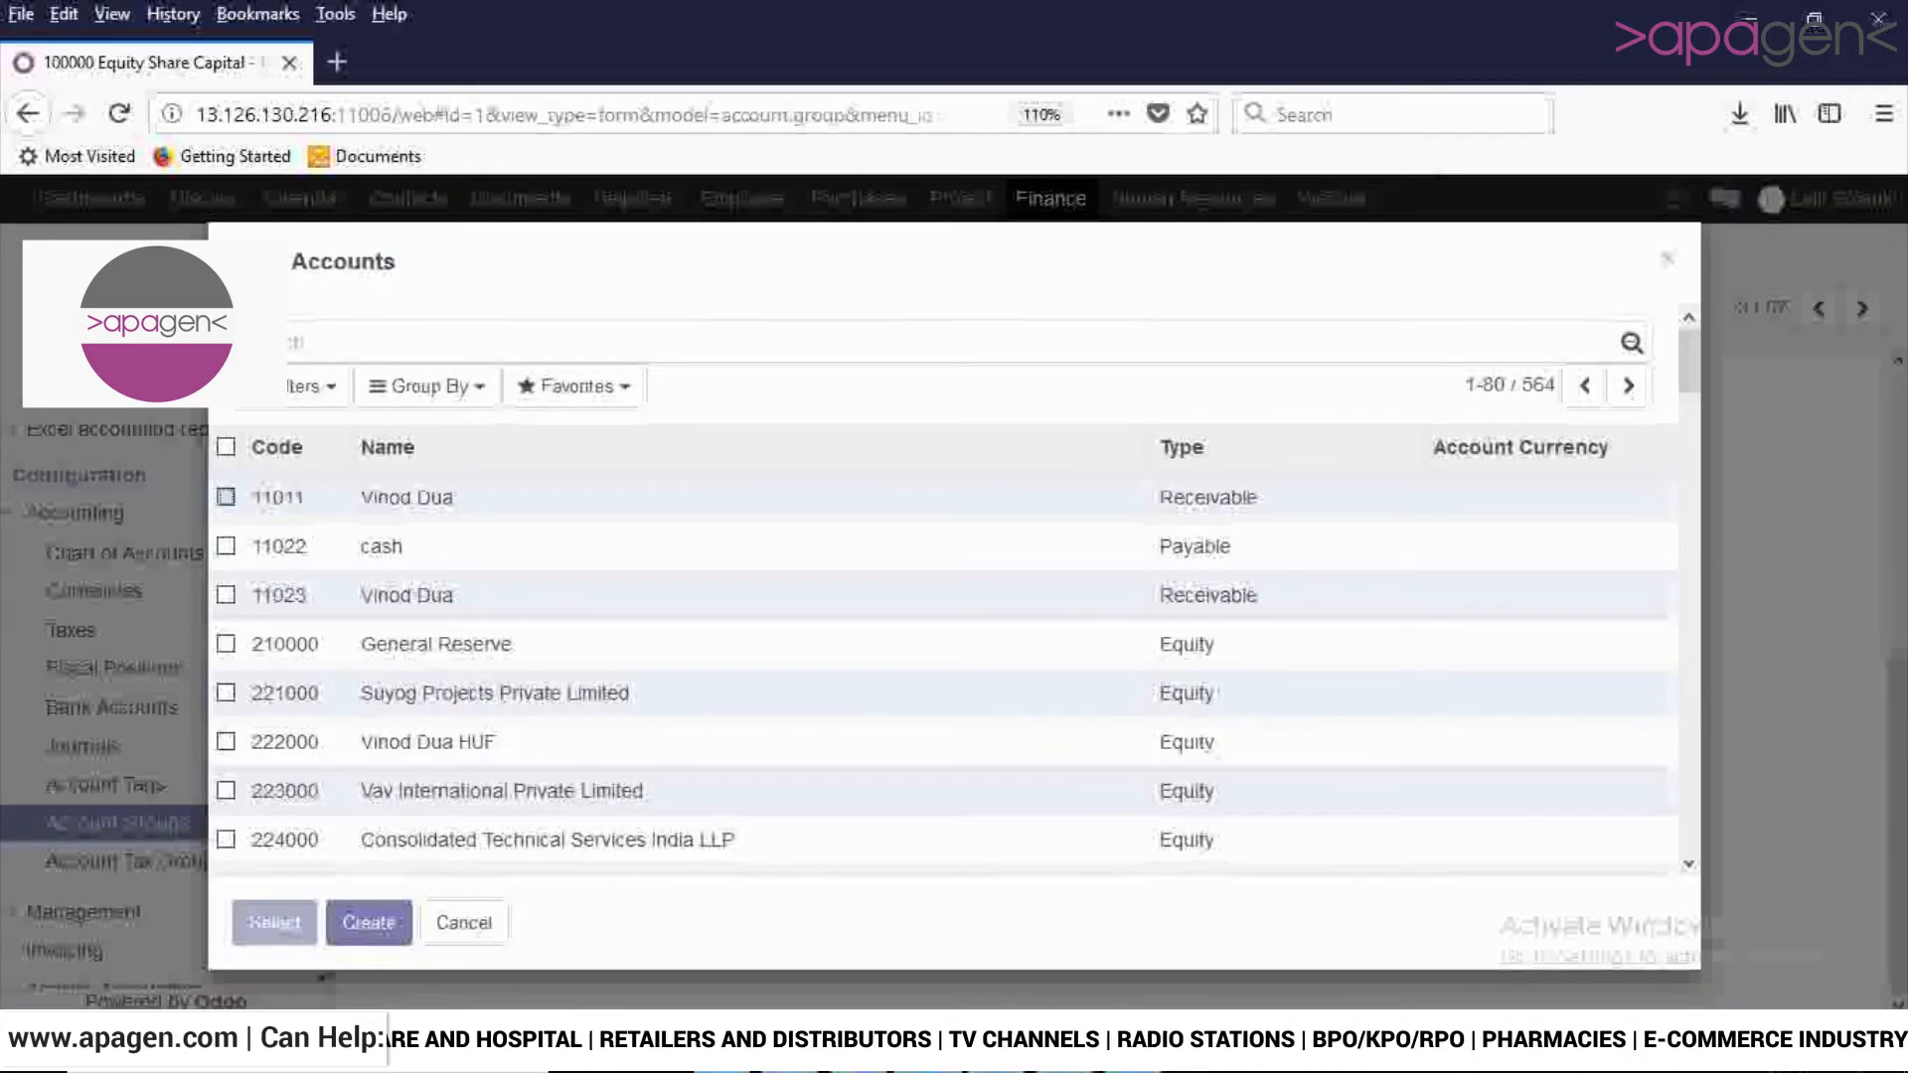
click(226, 497)
click(226, 545)
click(225, 594)
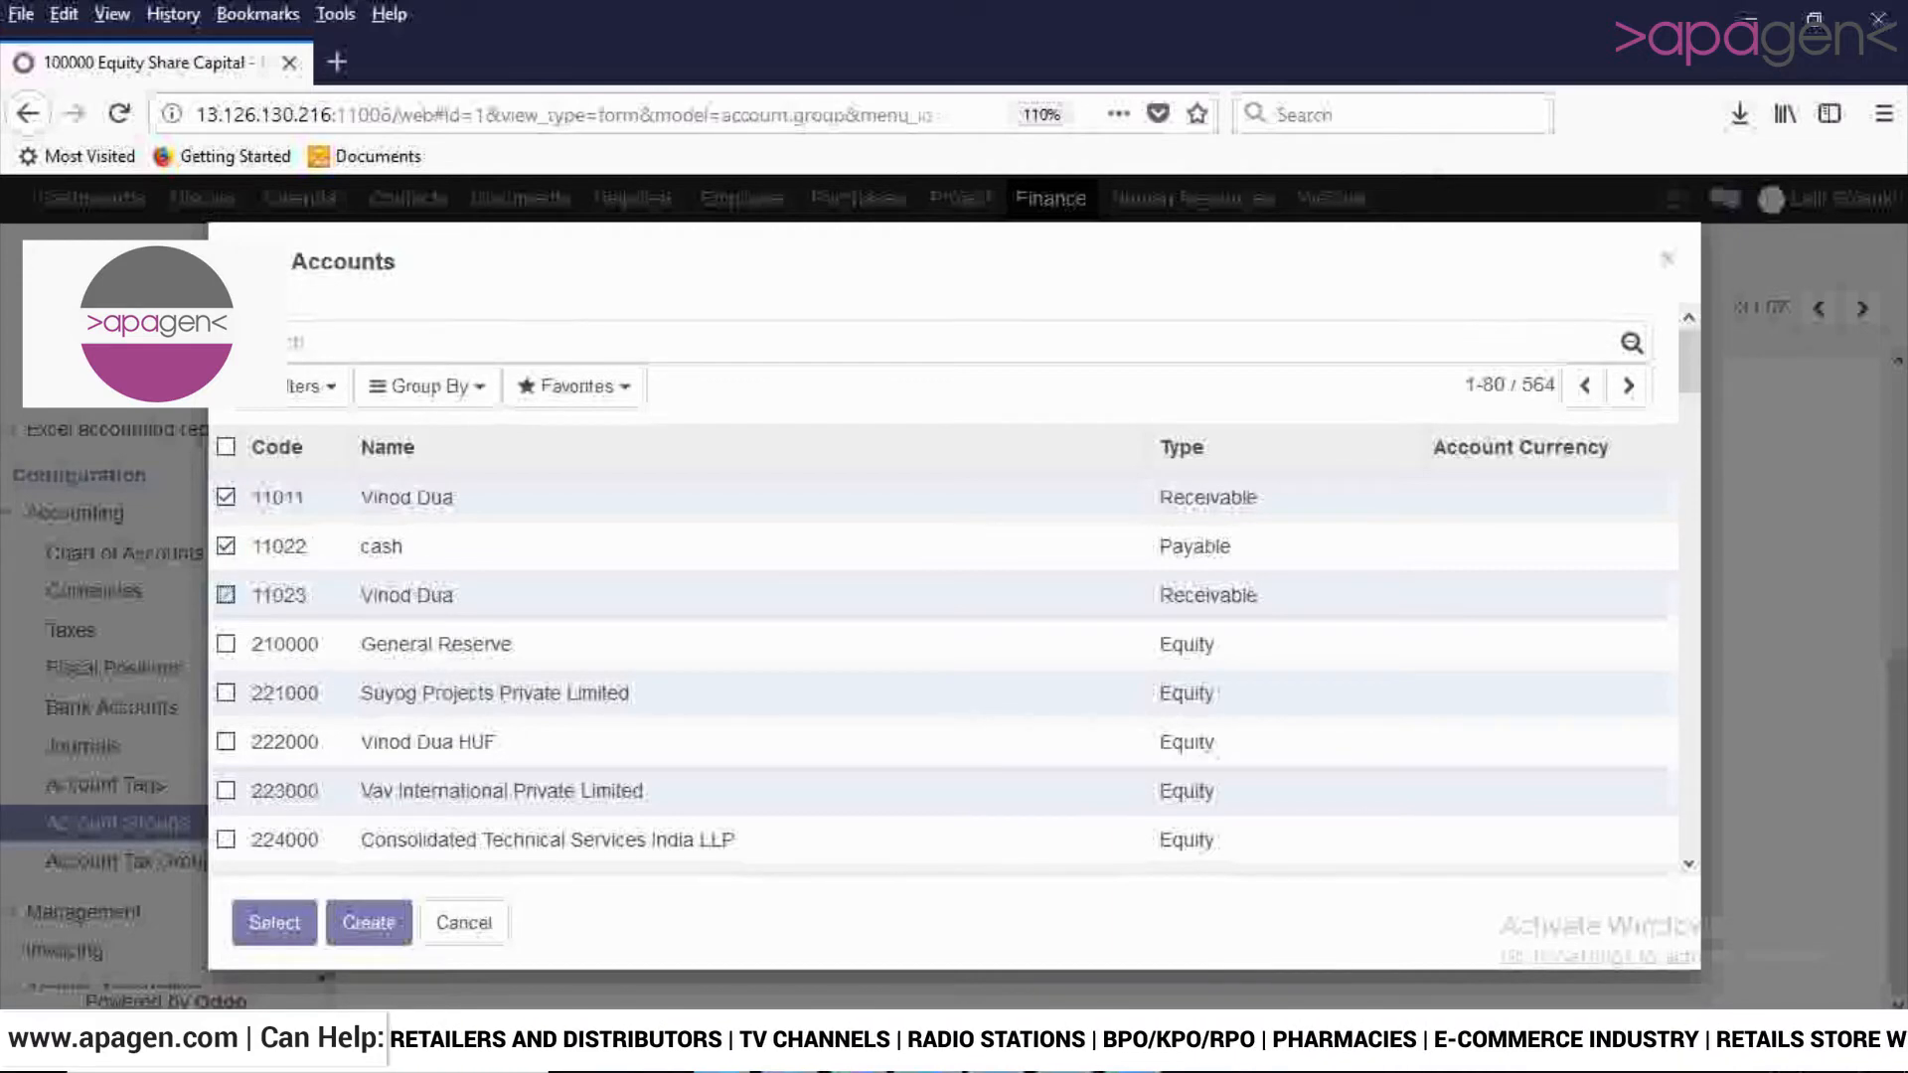
click(274, 922)
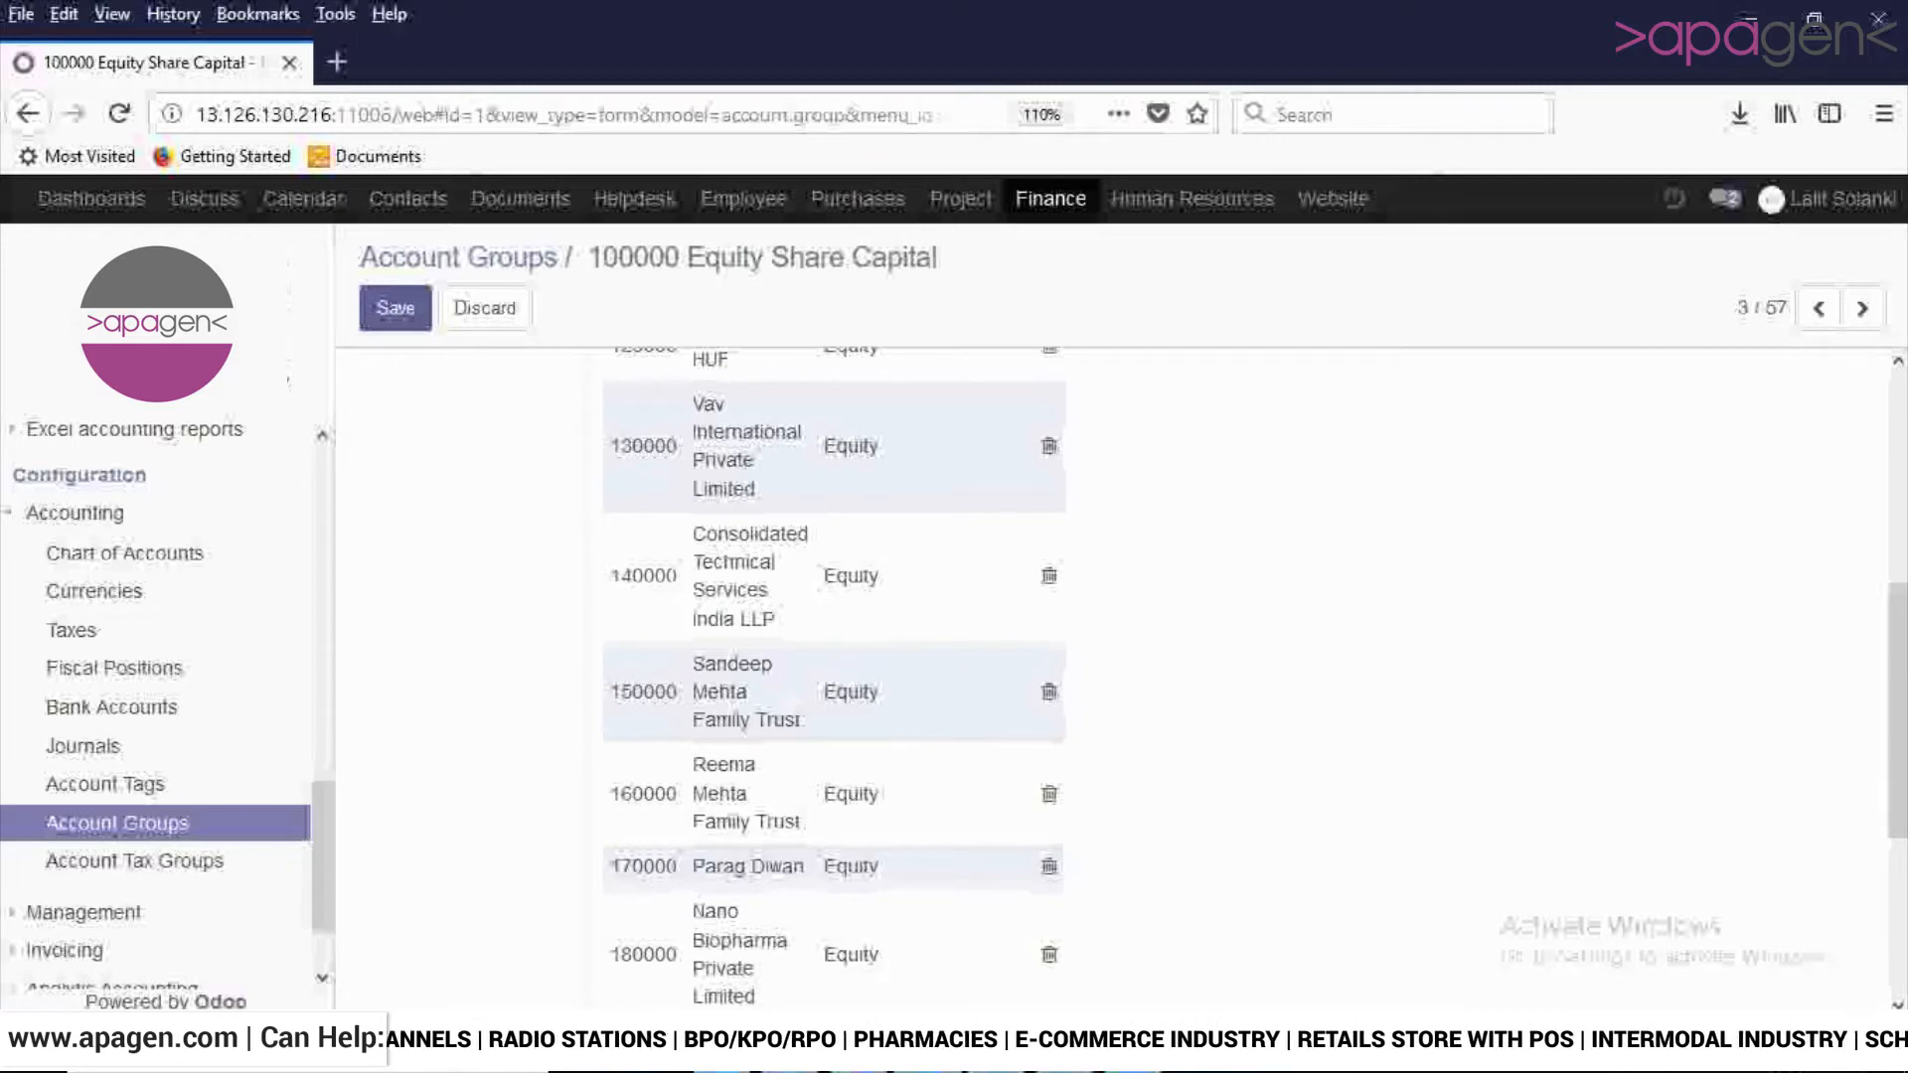
click(394, 308)
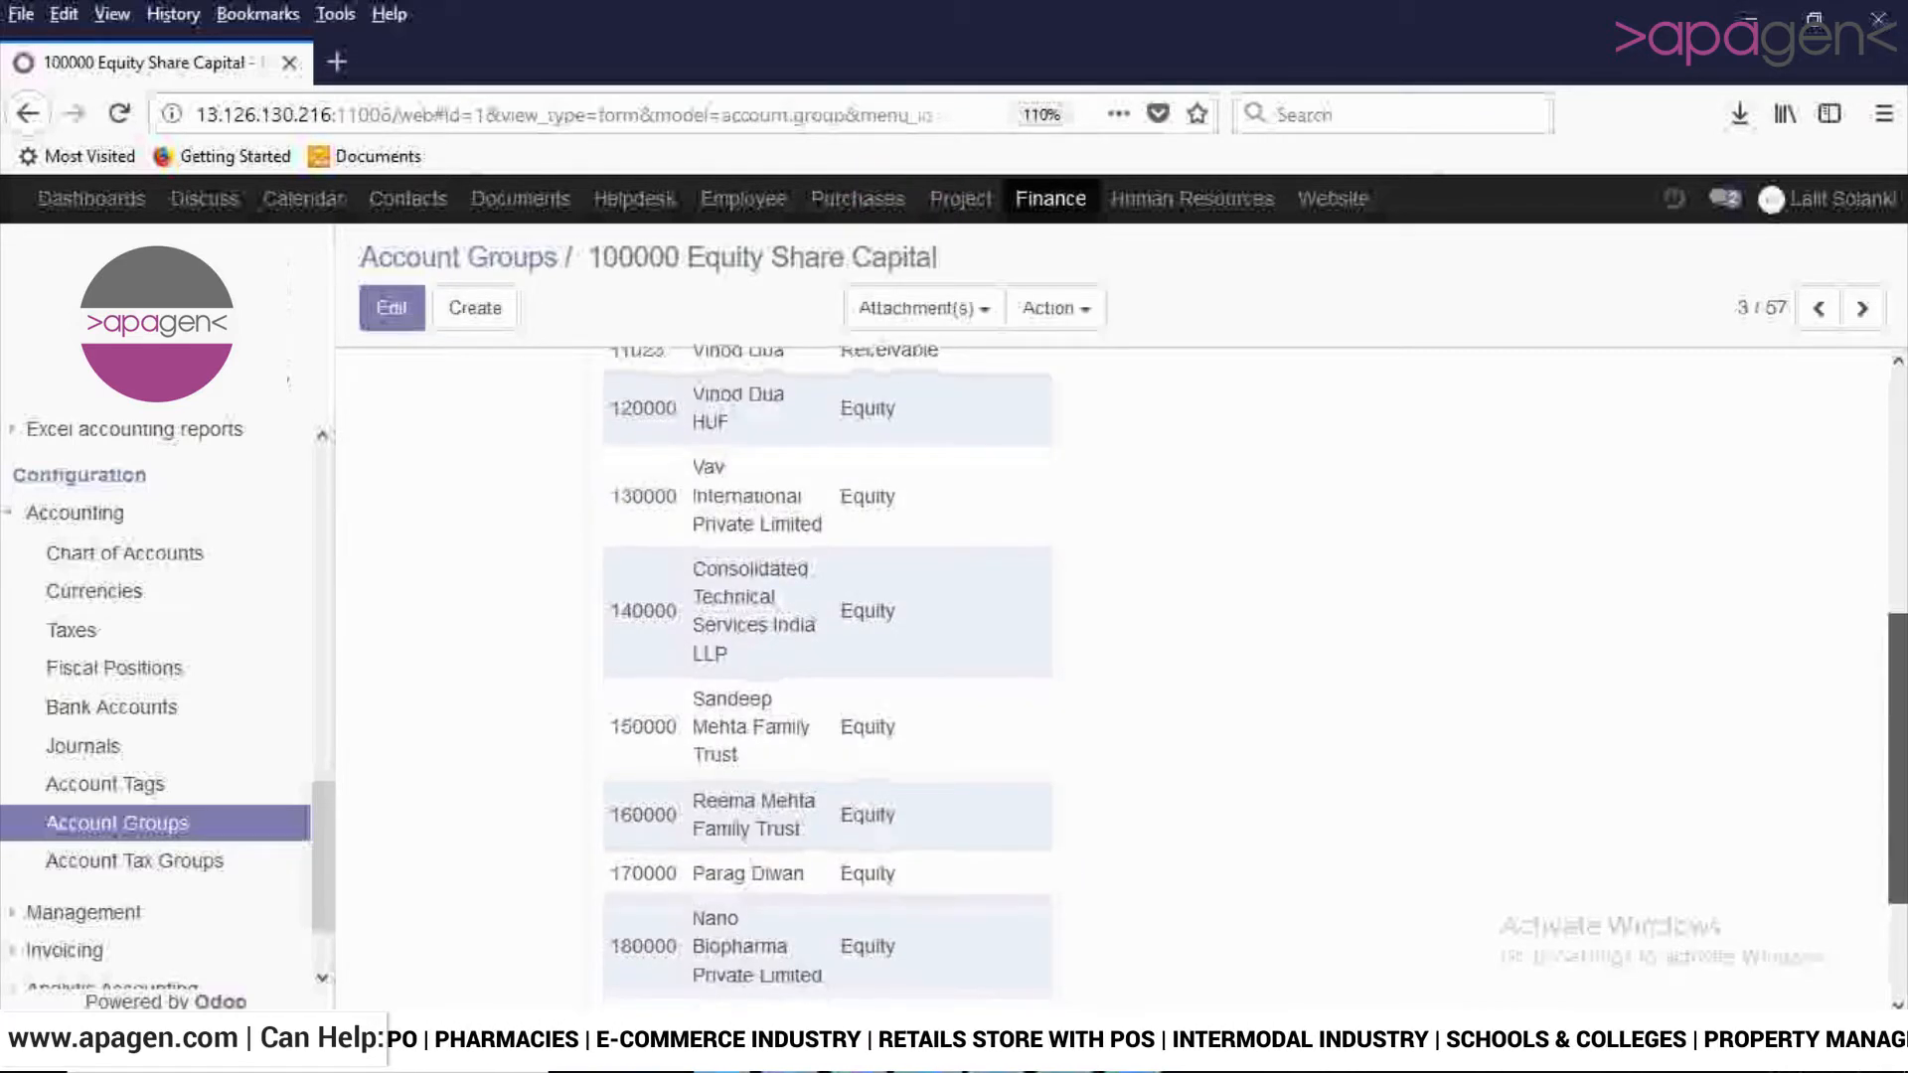
scroll(827, 676, up, 3)
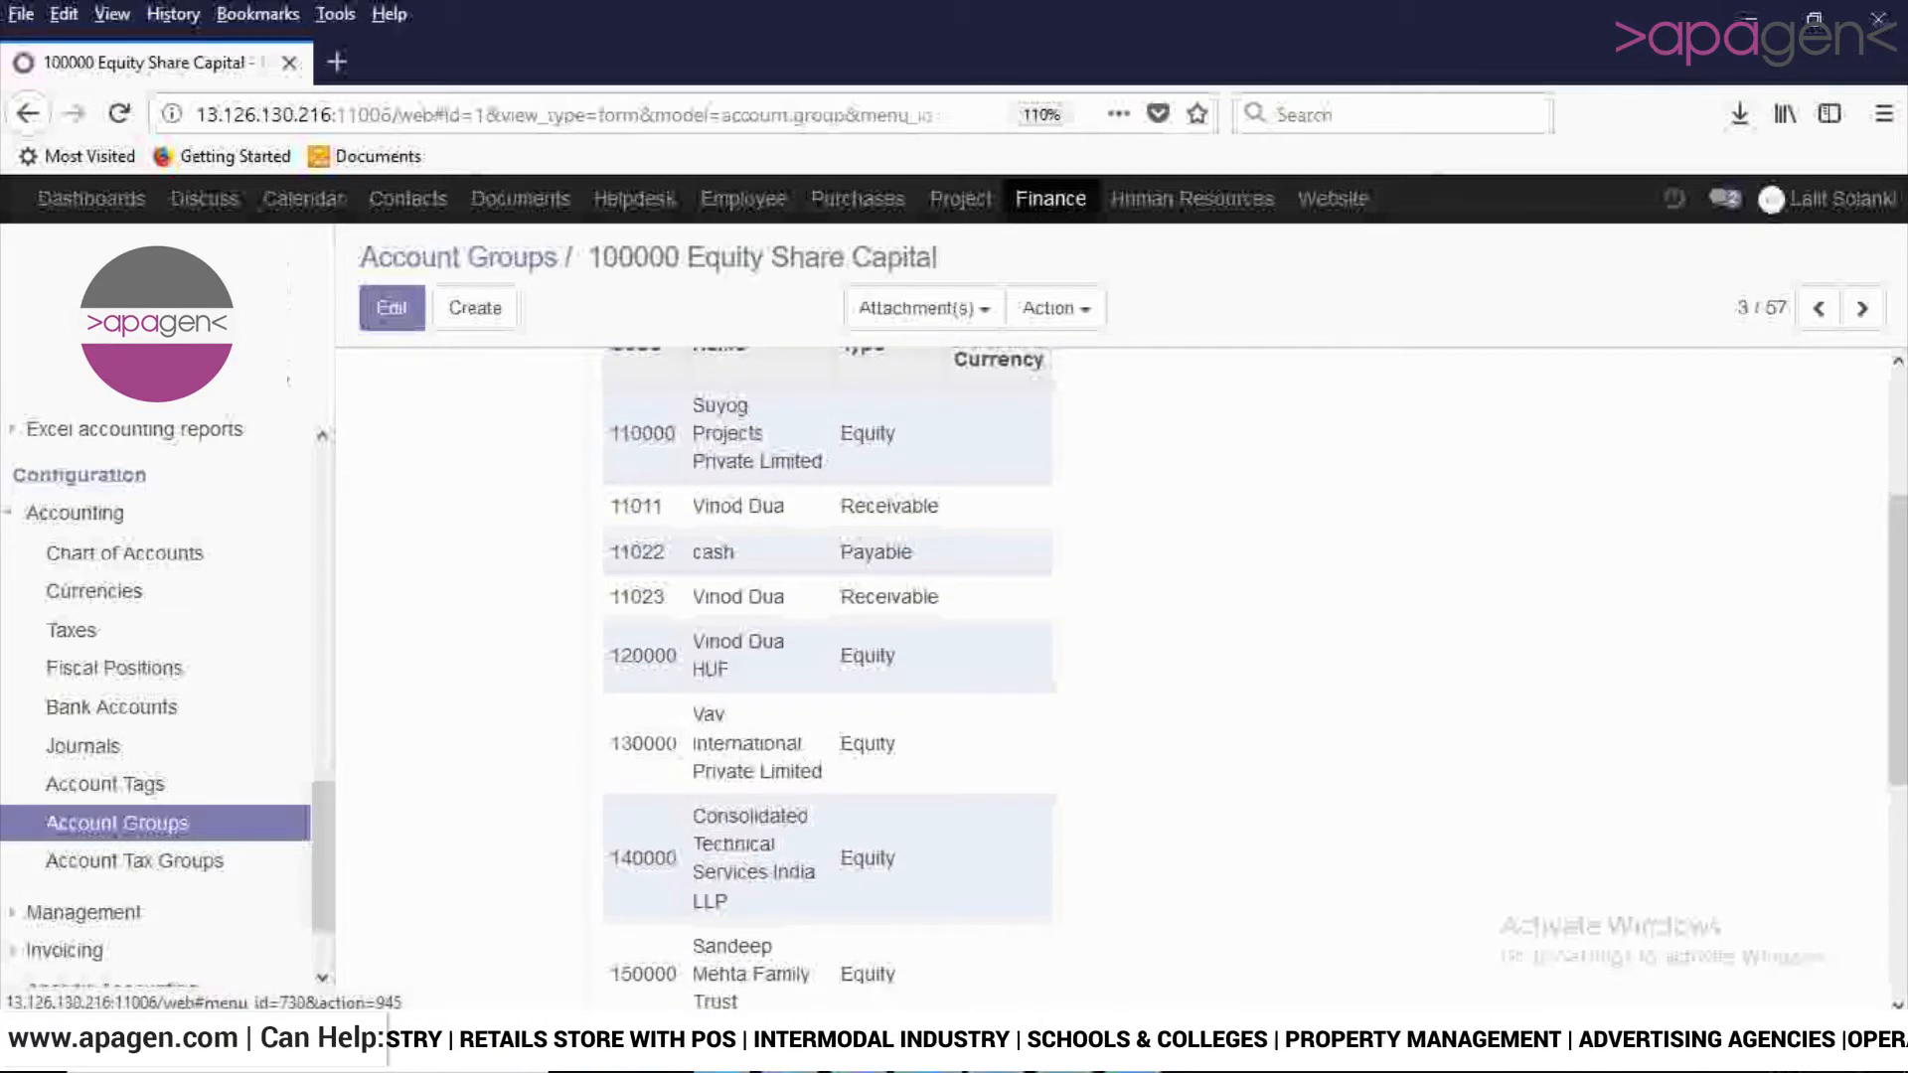
- Open a blank account tax group form to view its name, sequence and taxes fields
click(135, 862)
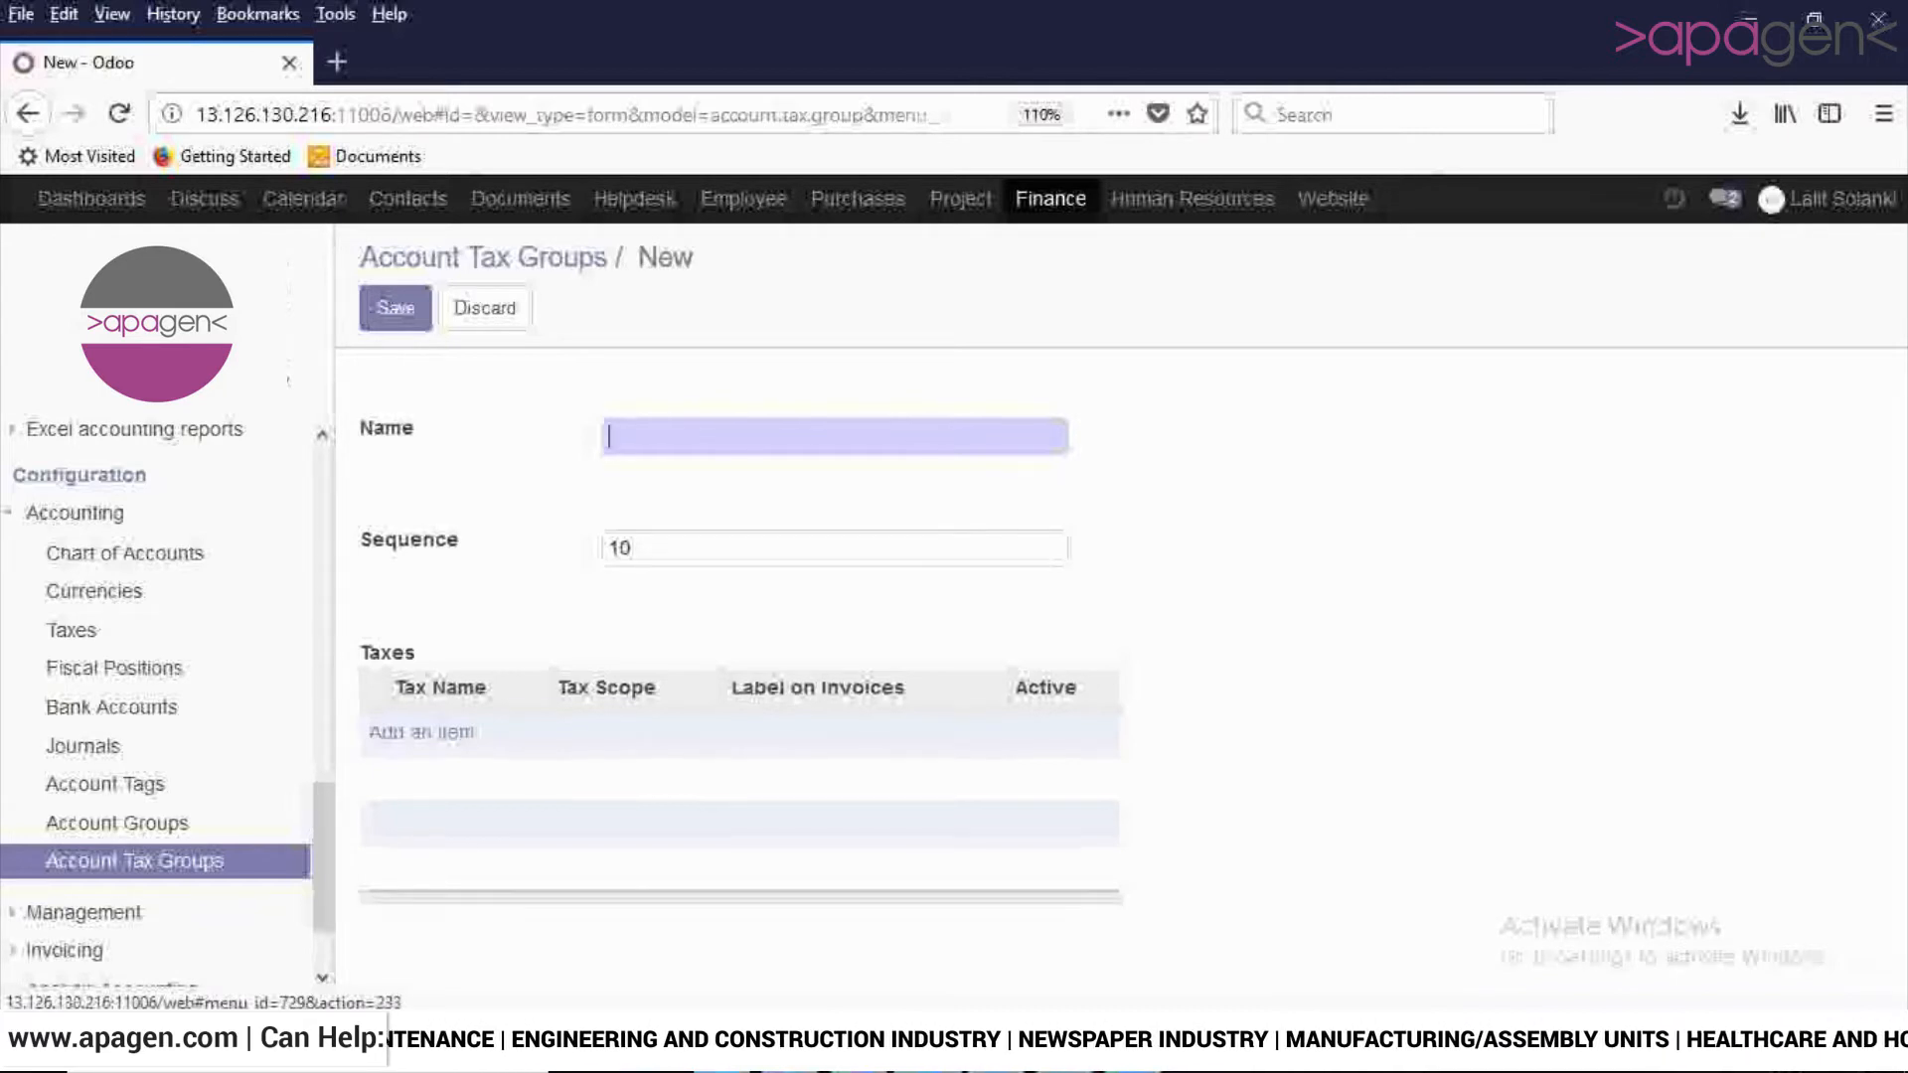
scroll(159, 695, down, 1)
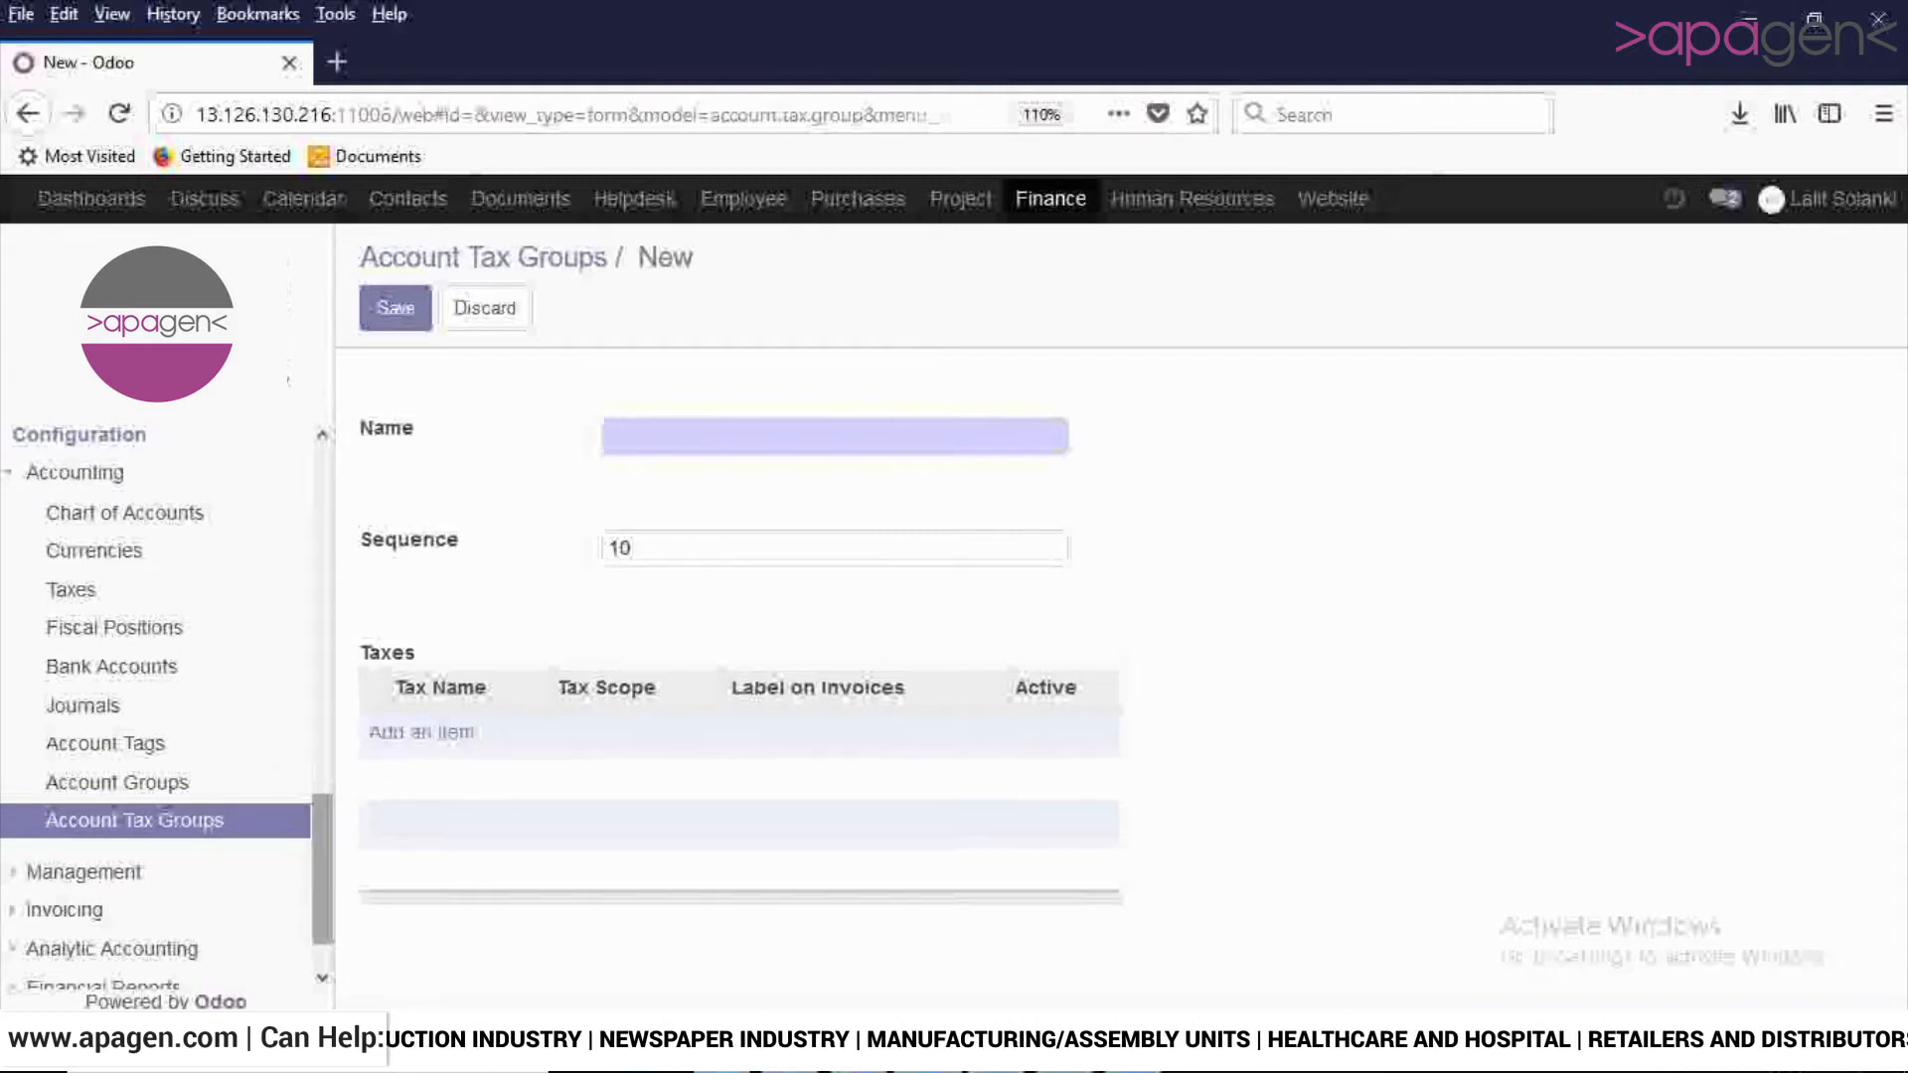
- Open the Payment Terms list from the Management section of the Finance configuration
click(84, 872)
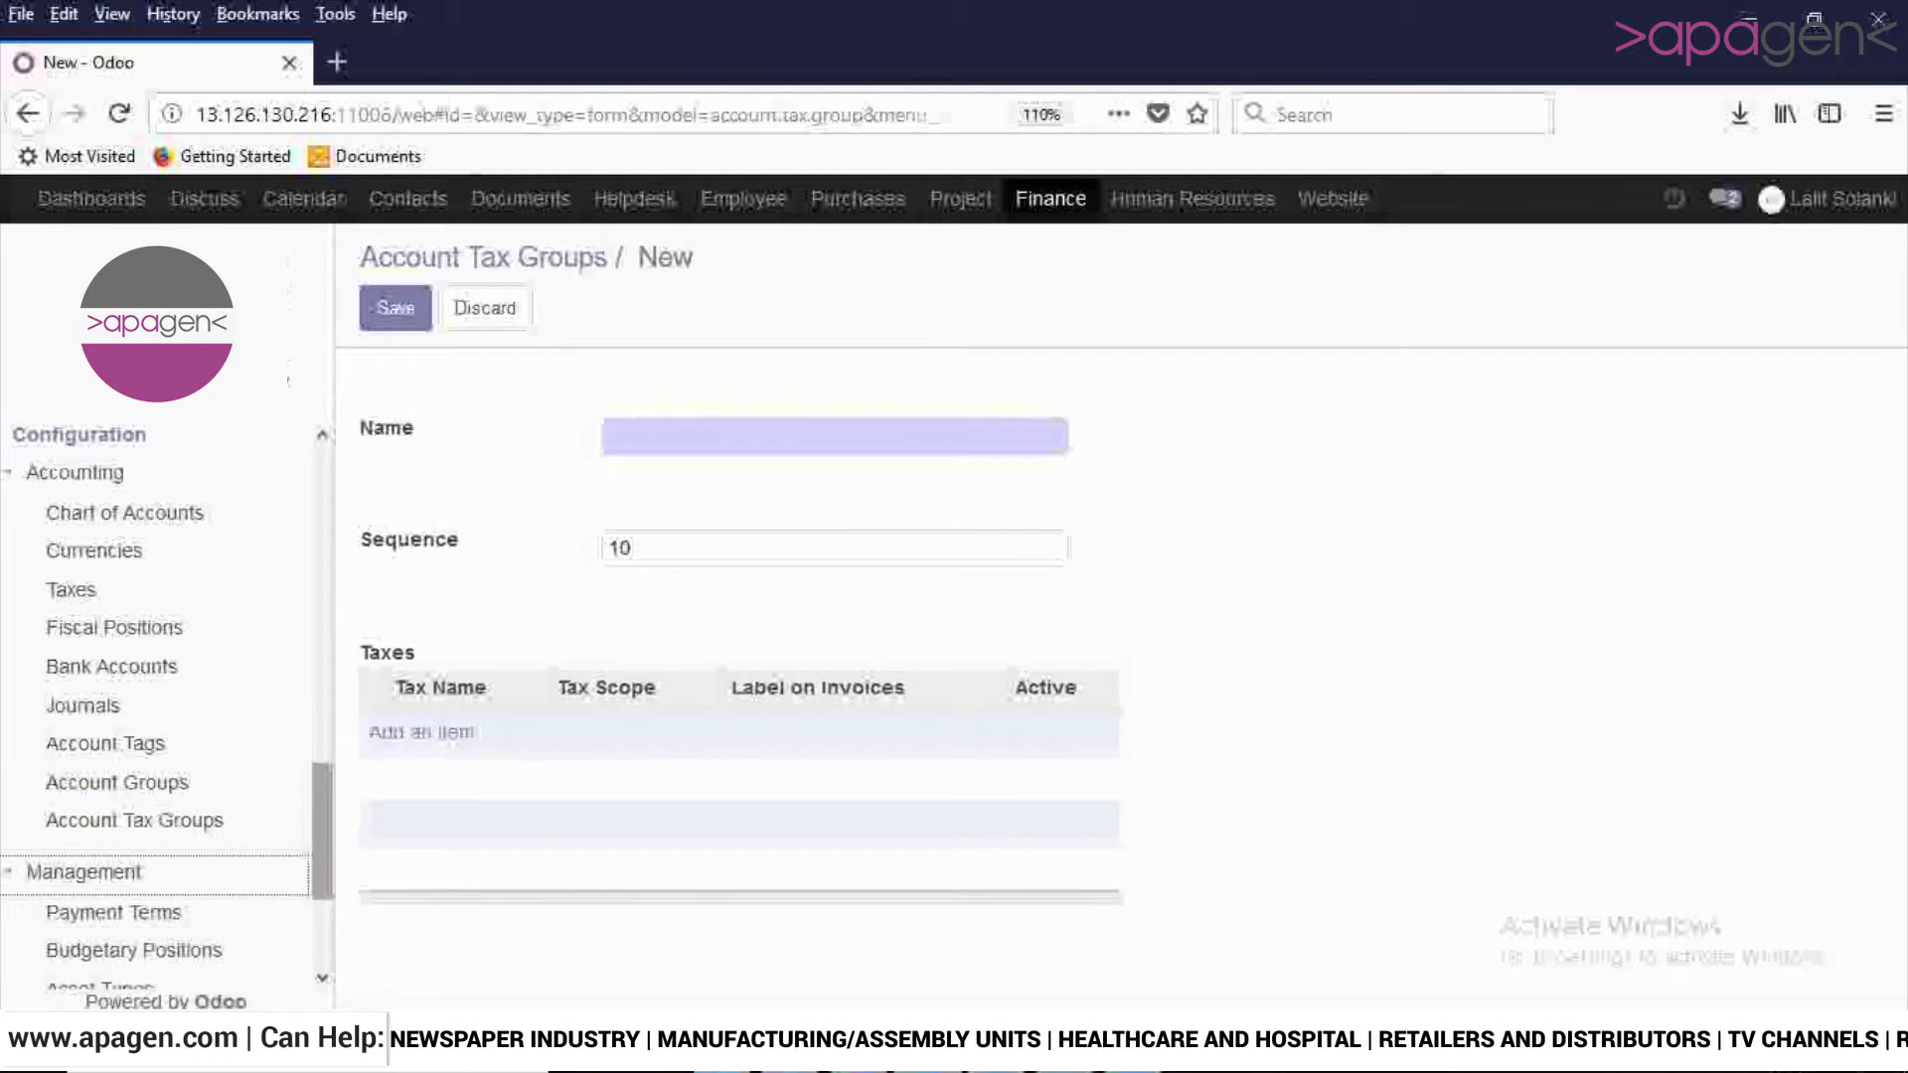
click(75, 473)
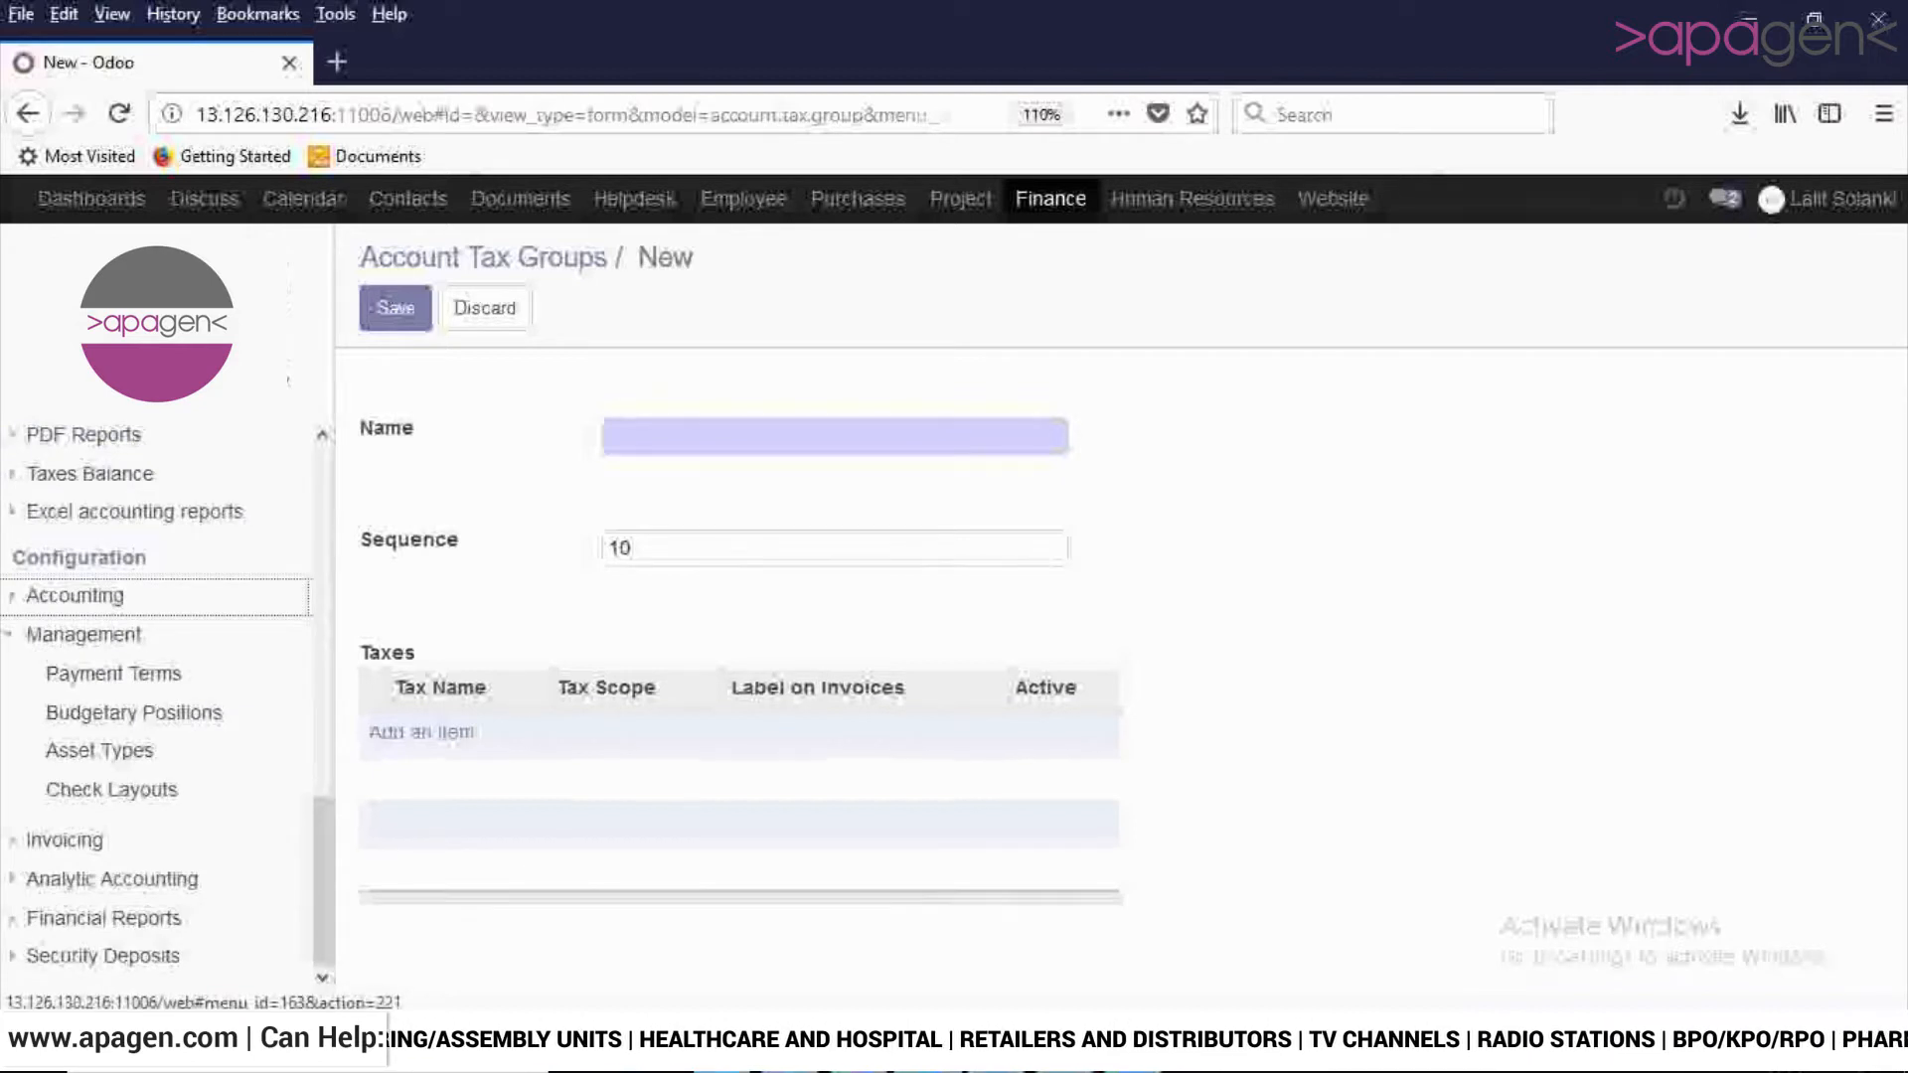
click(114, 674)
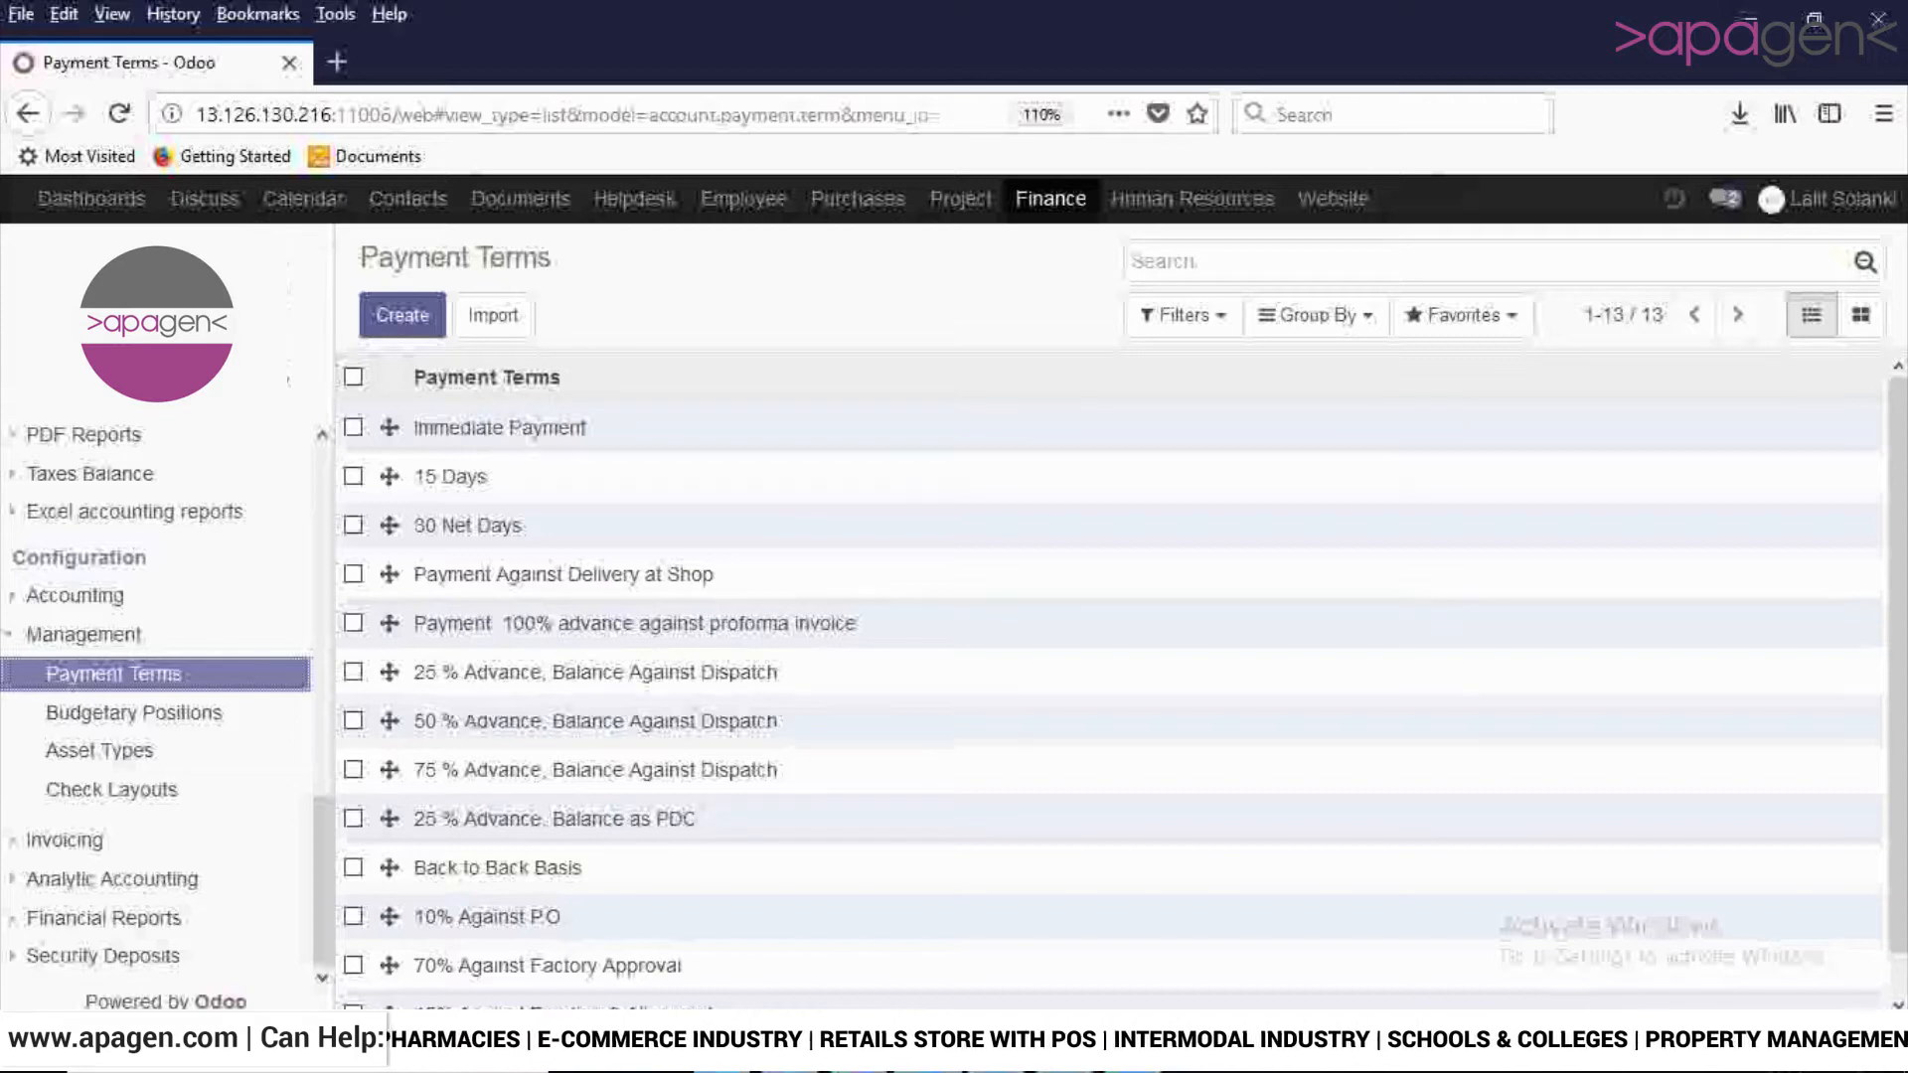
- Start a new payment term named "30 % againts Porforma"
click(403, 315)
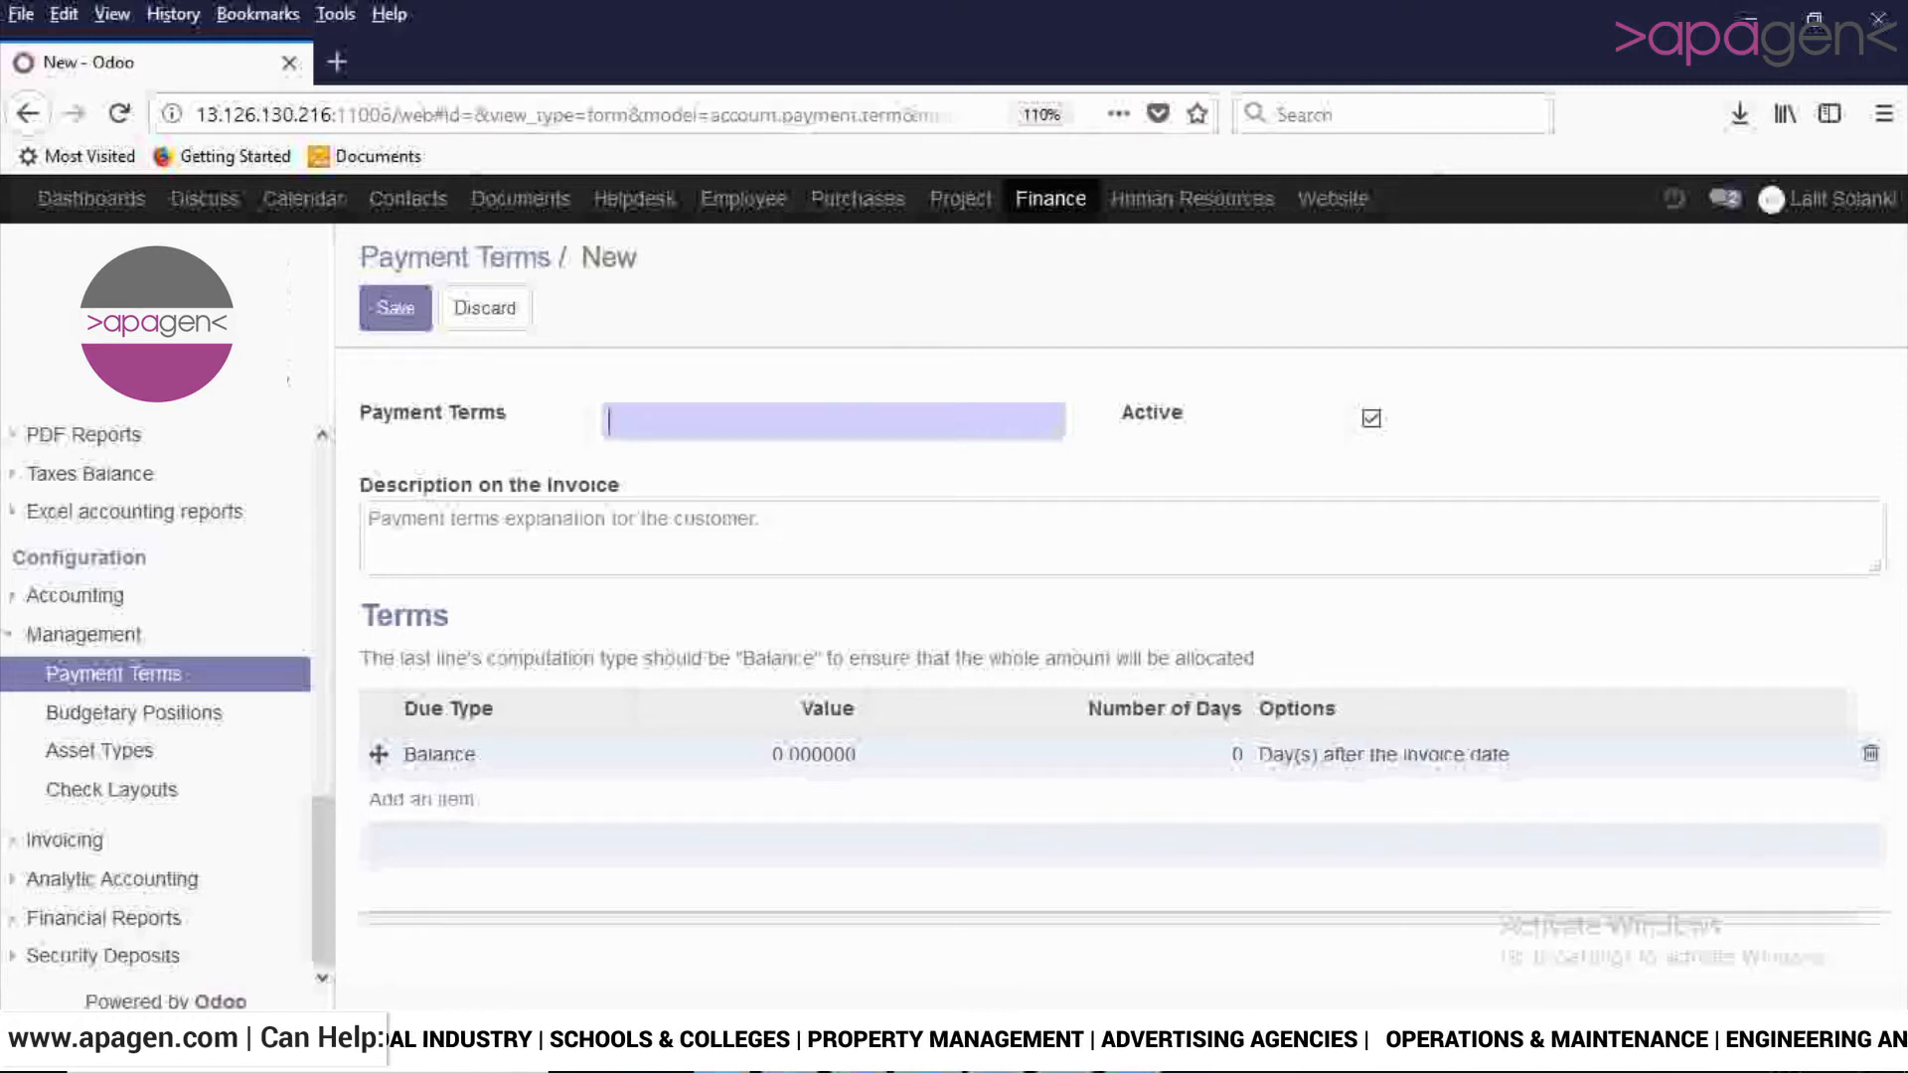
text(3)
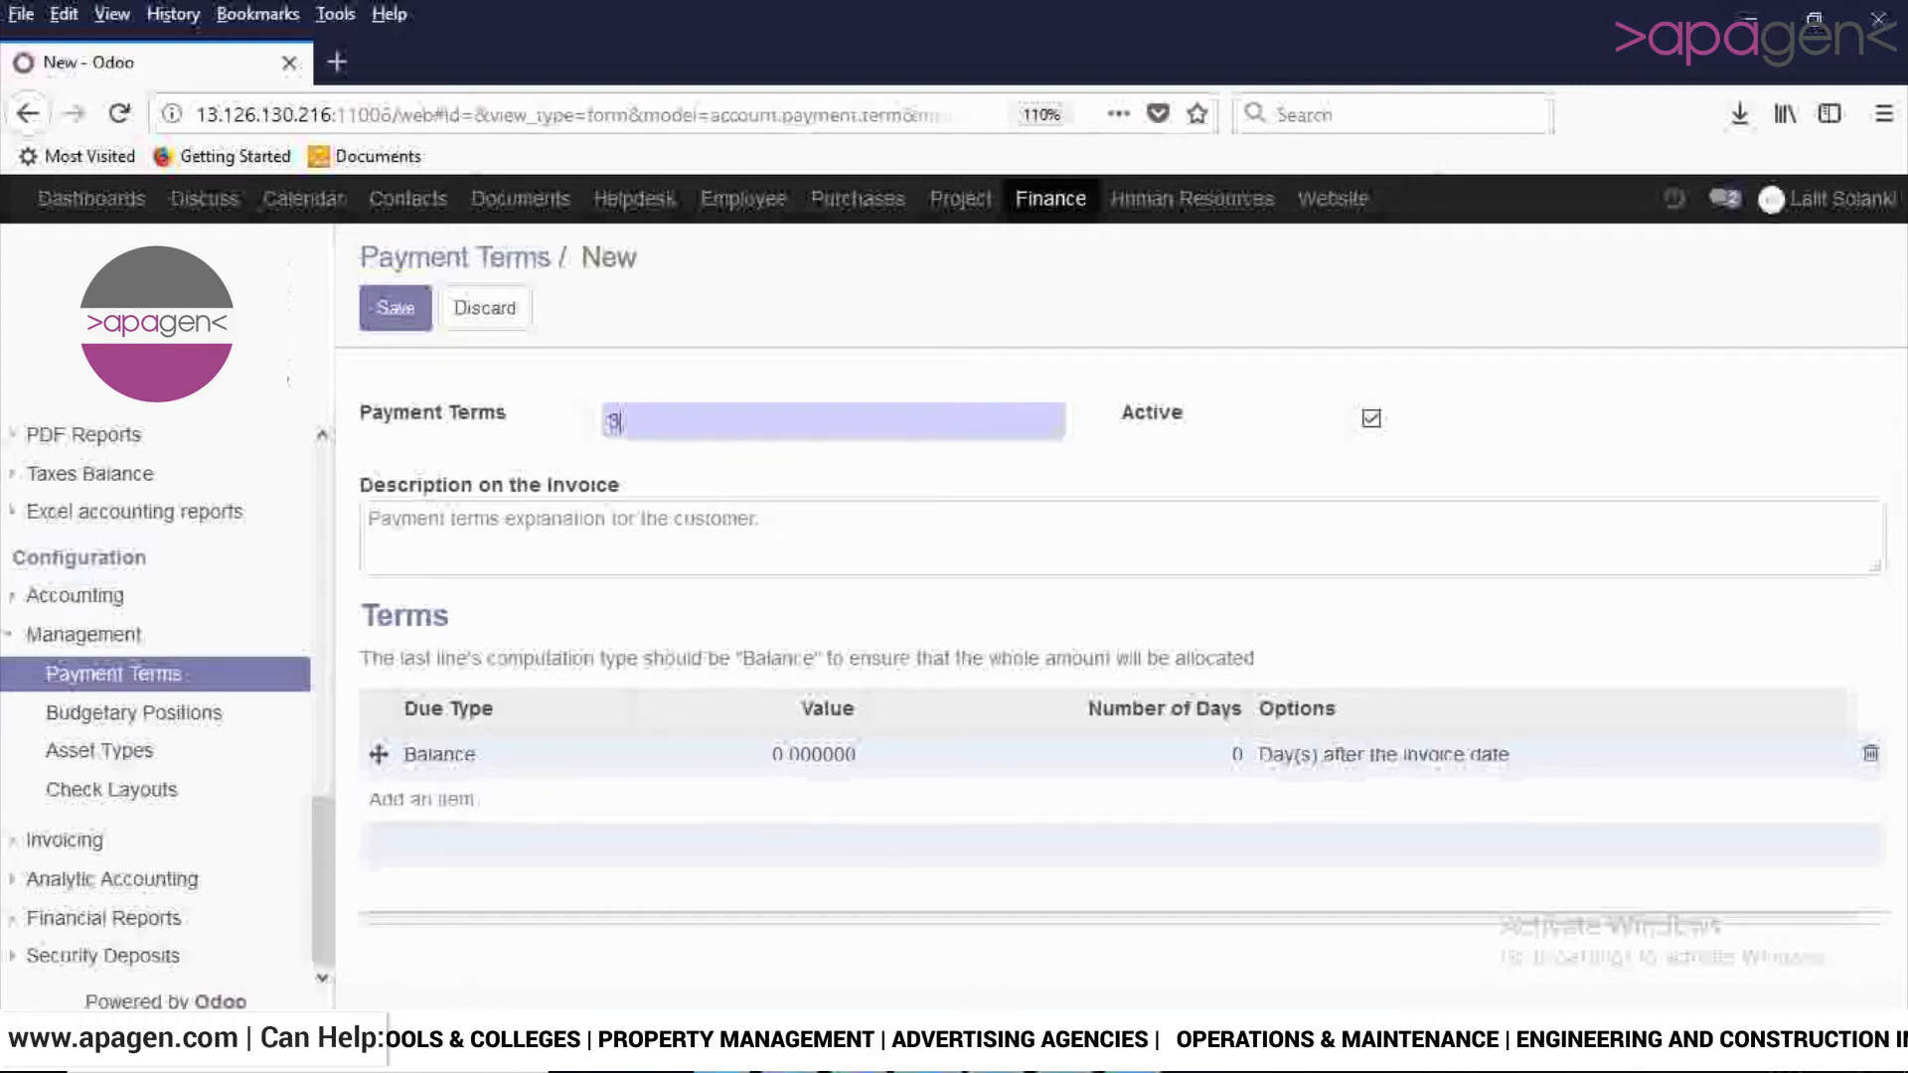
text(0)
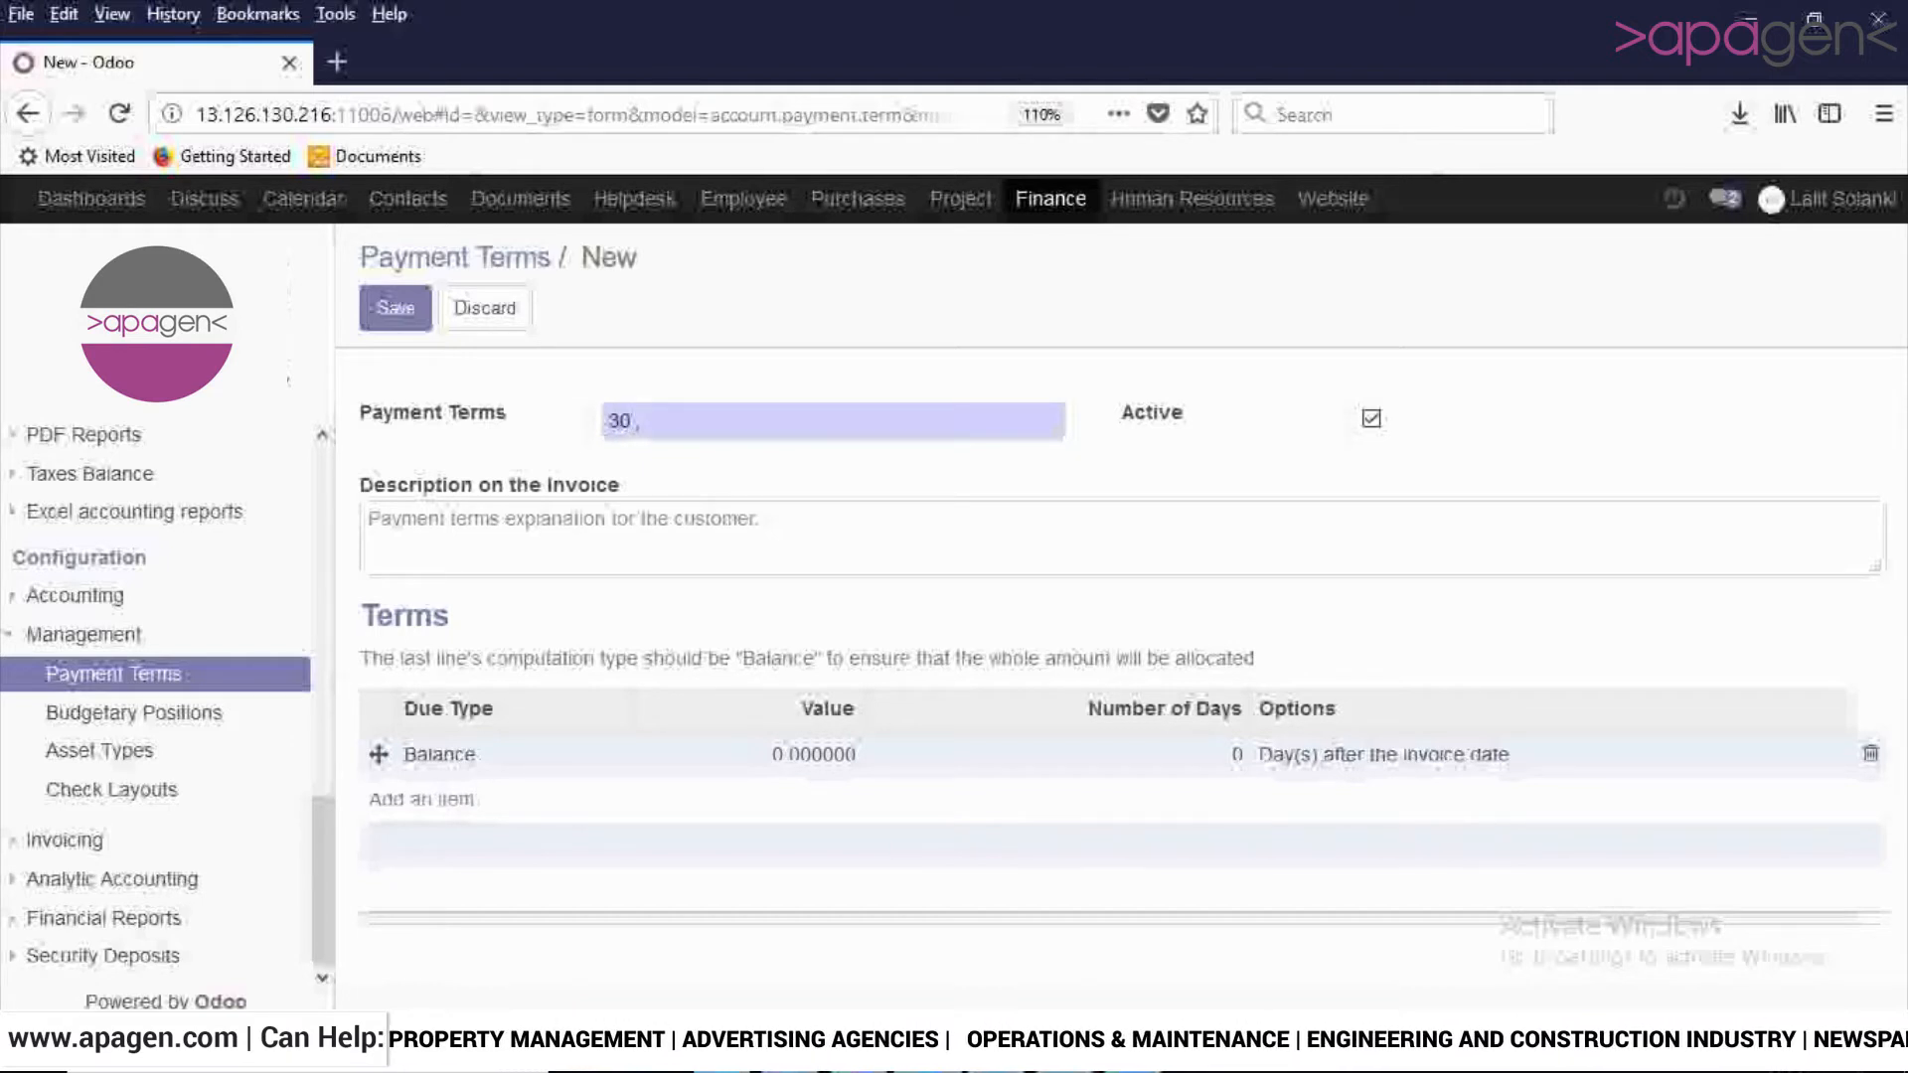
text( %)
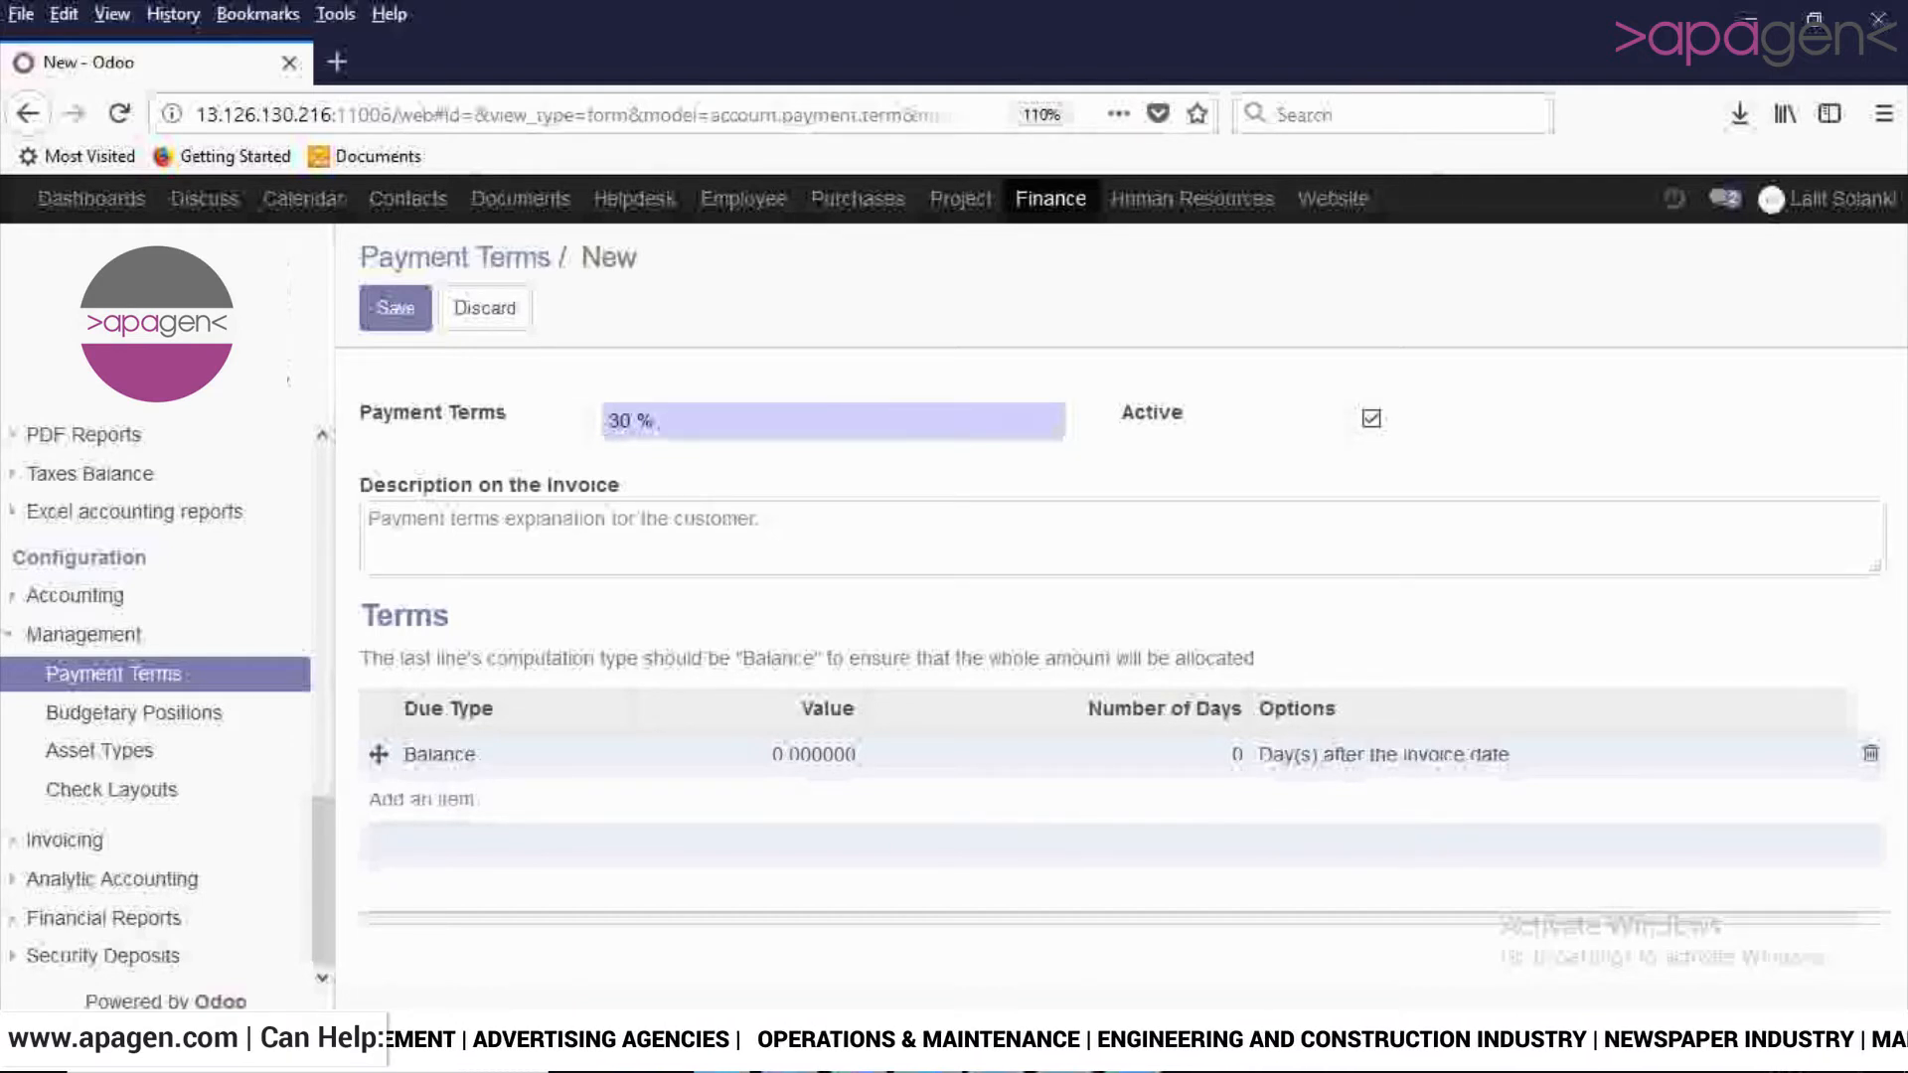
text( againts)
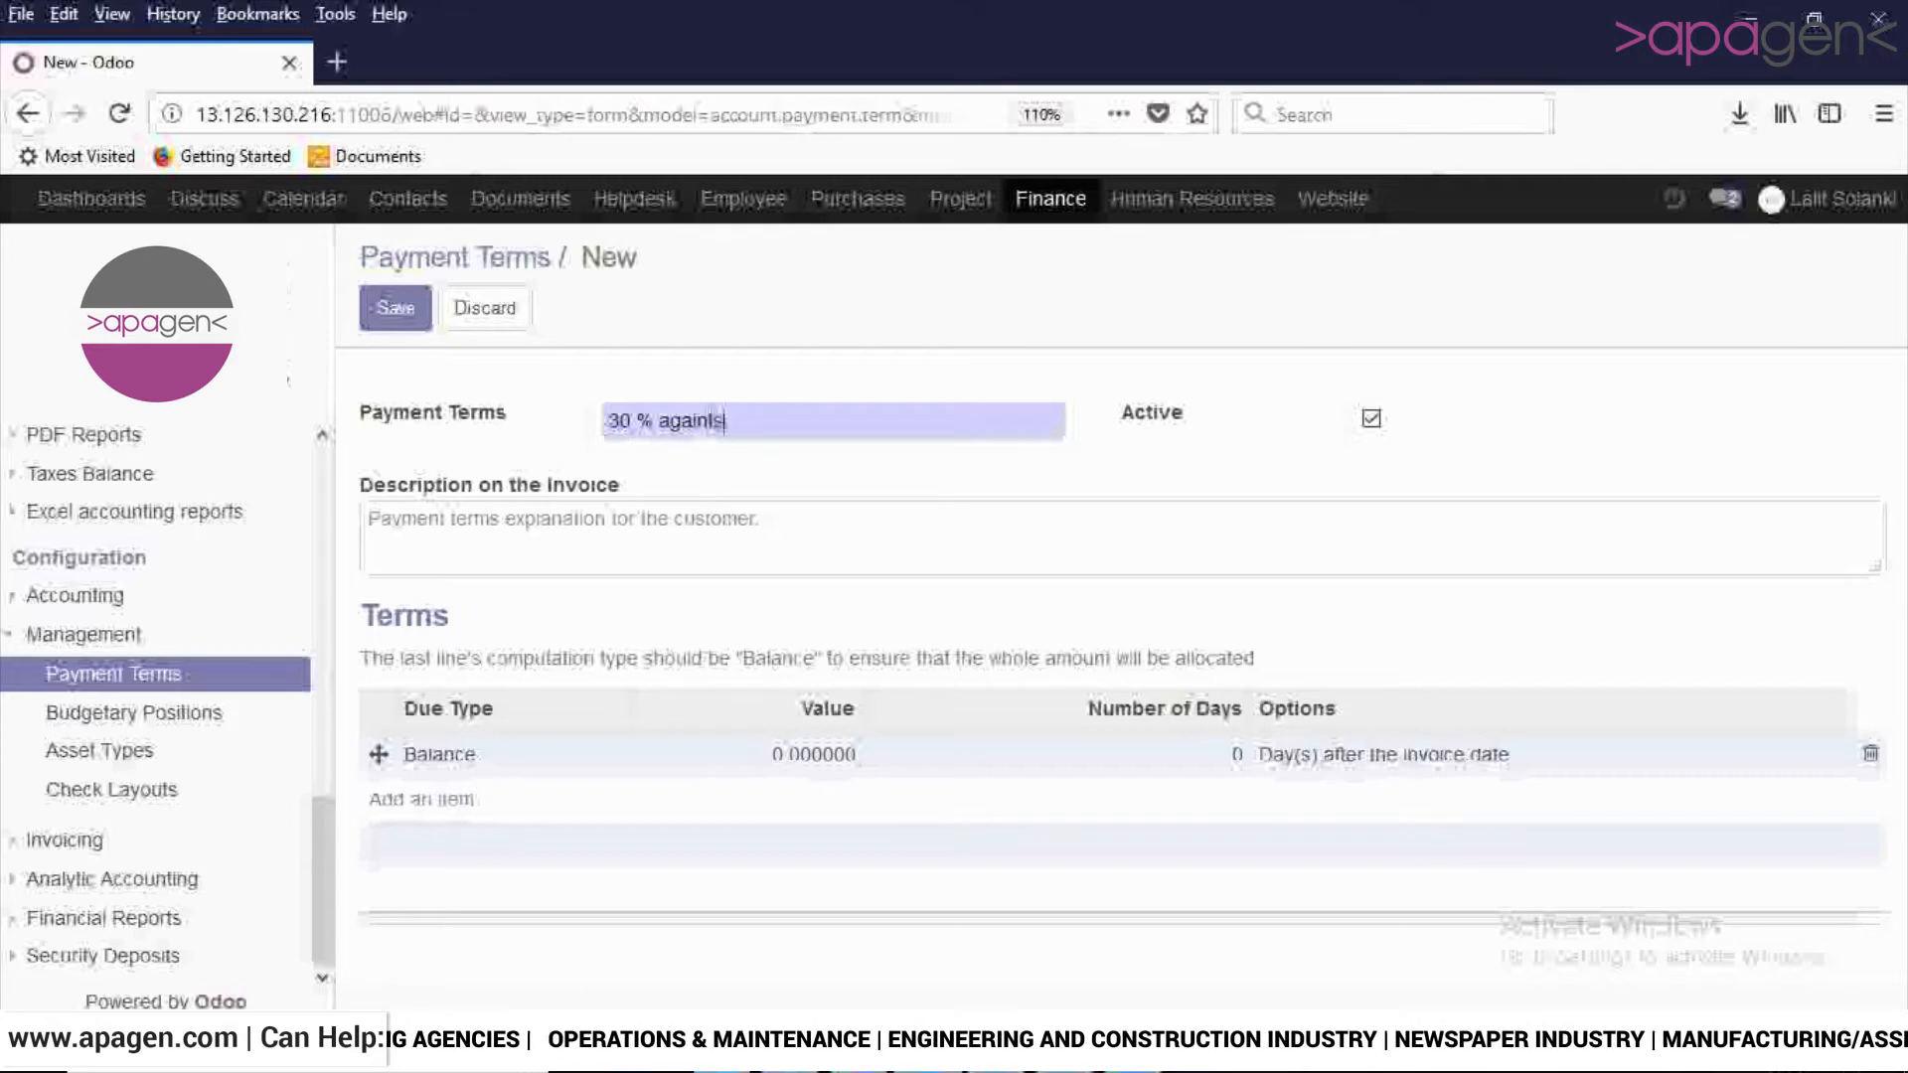
text( Porf)
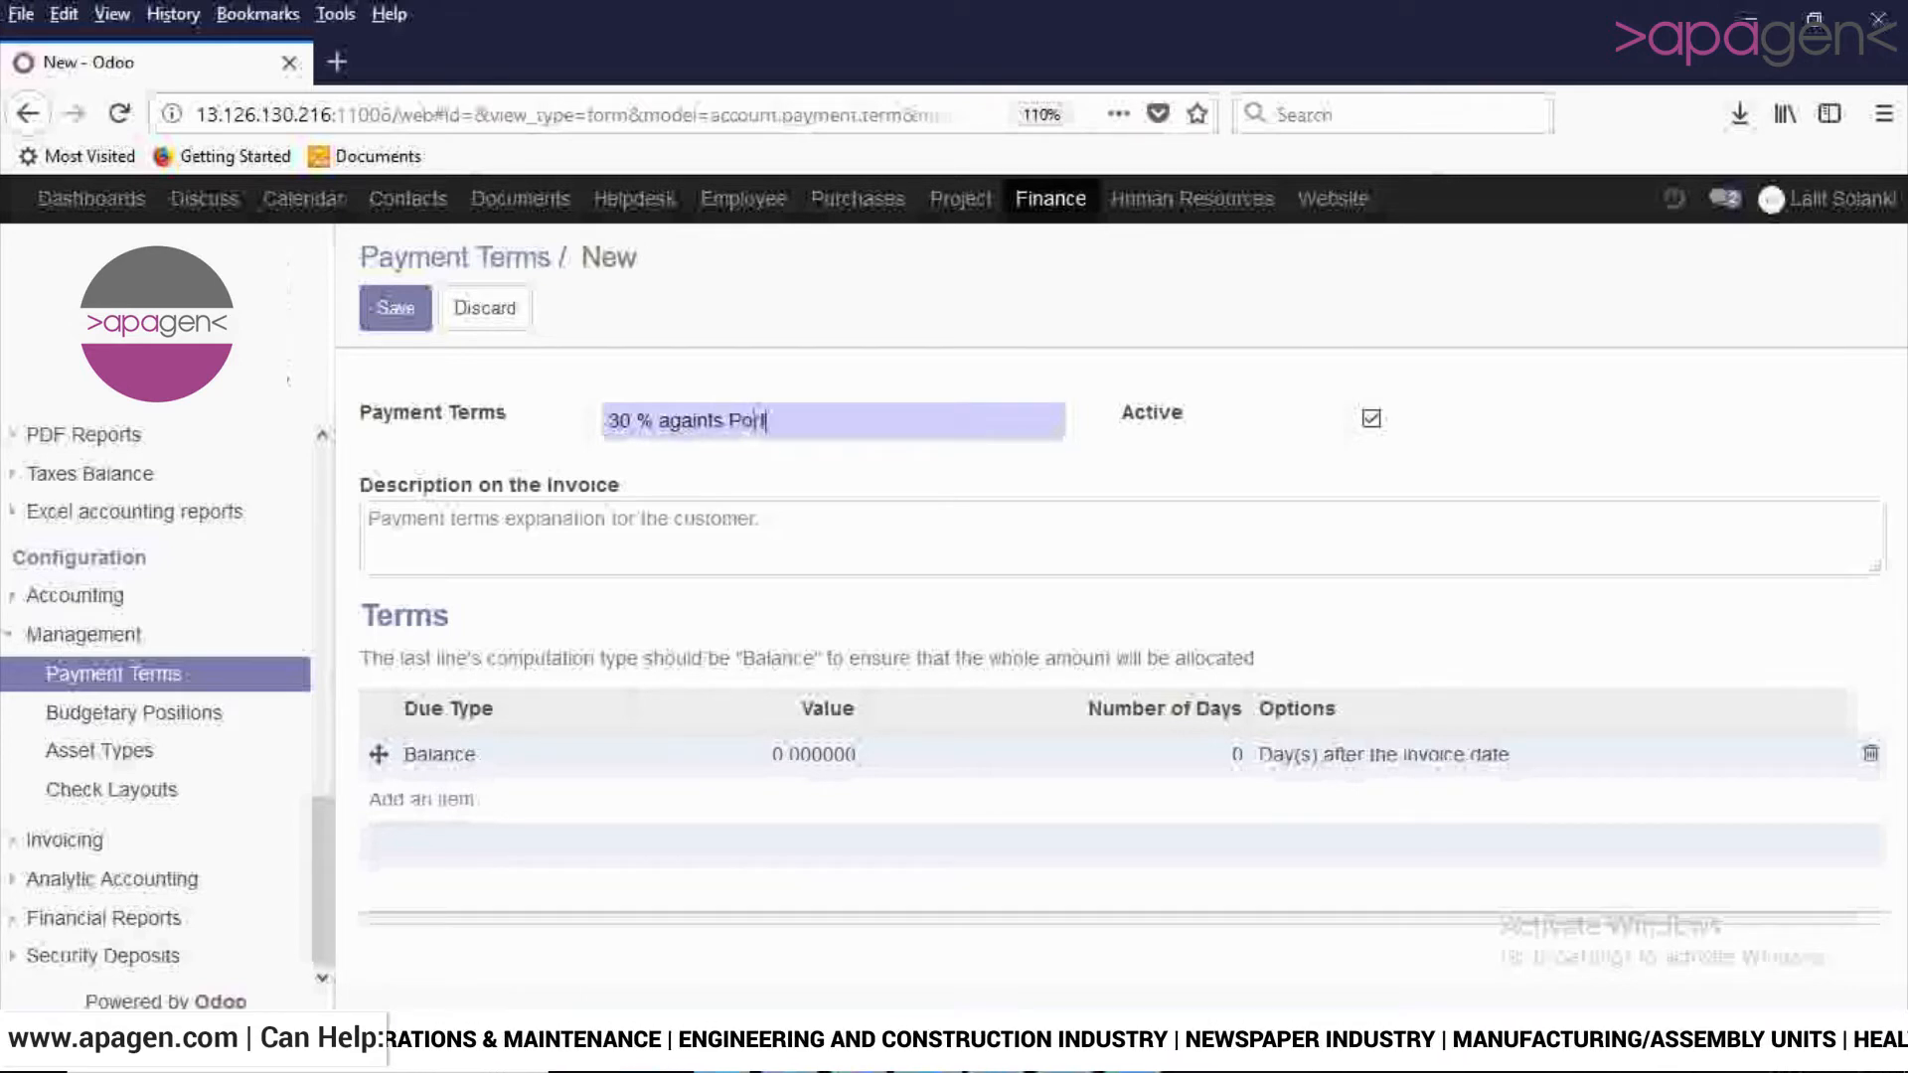
text(orma)
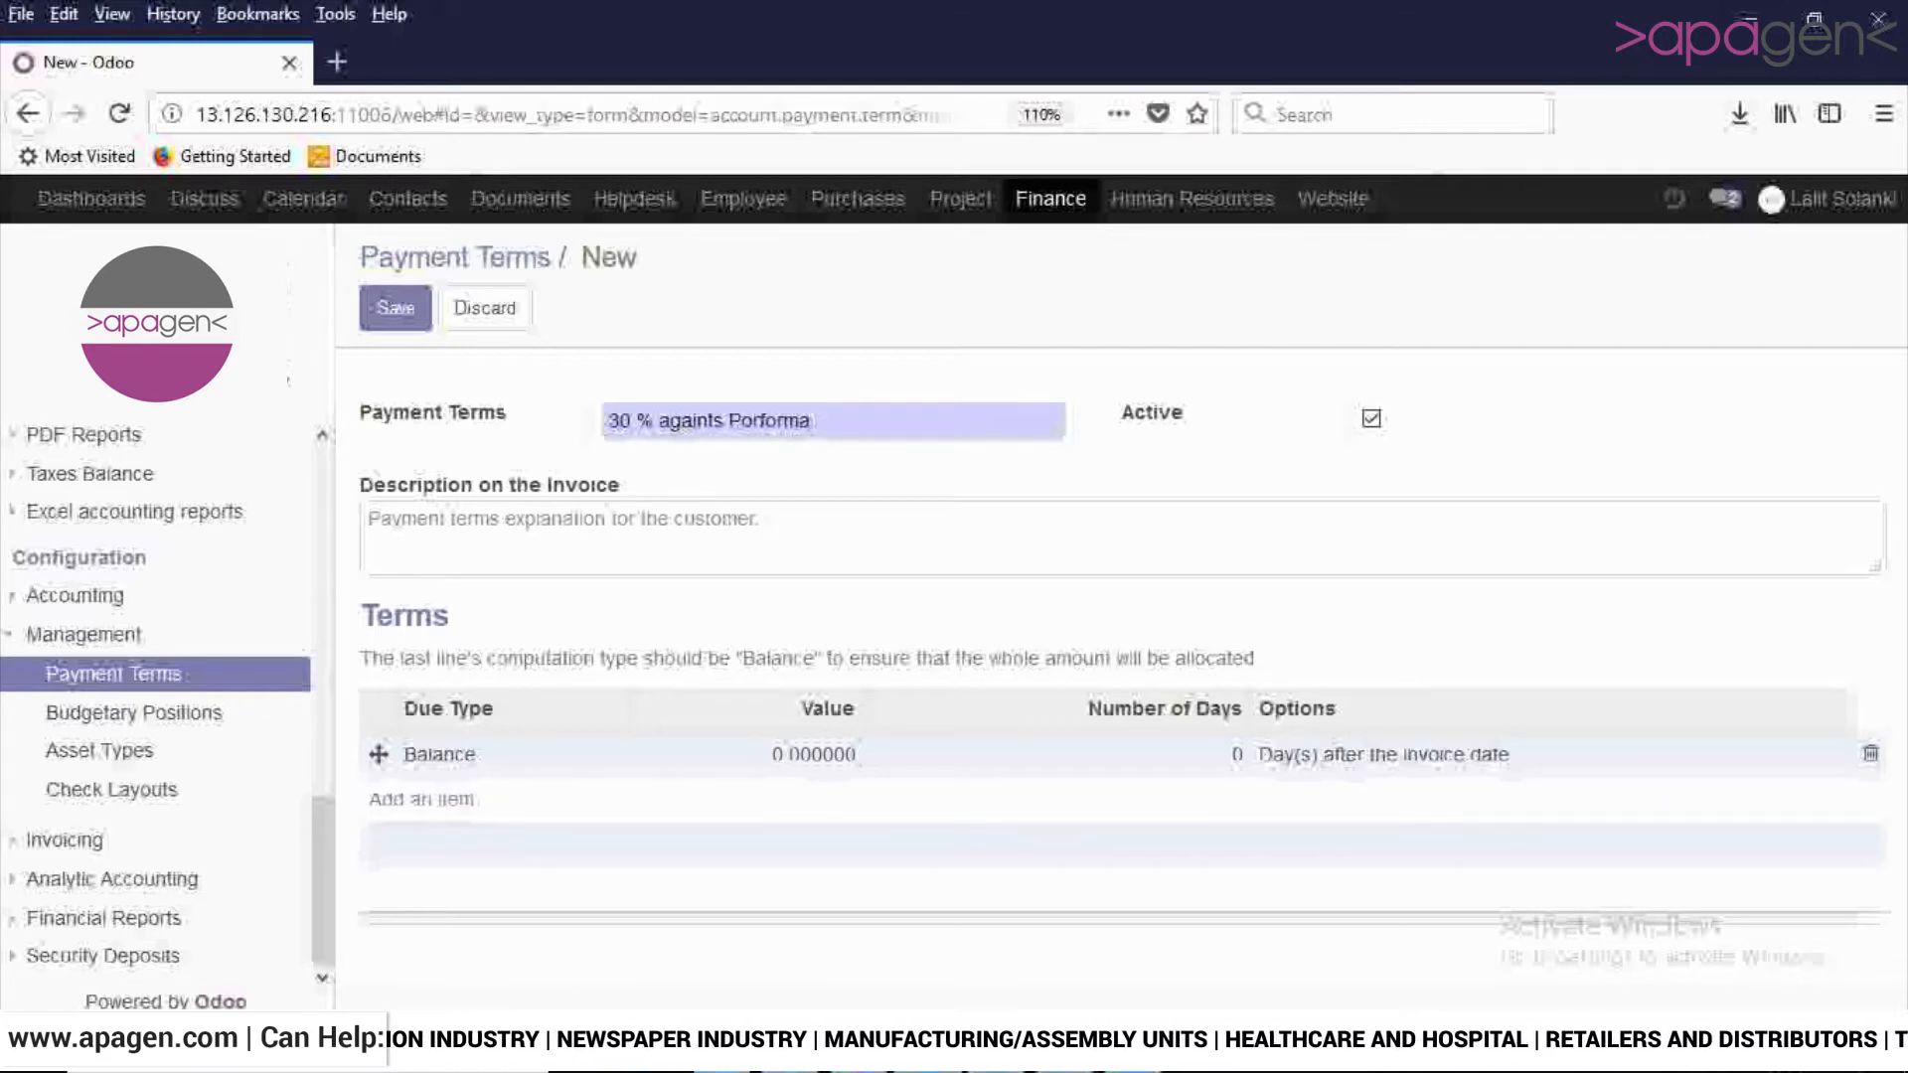
click(369, 520)
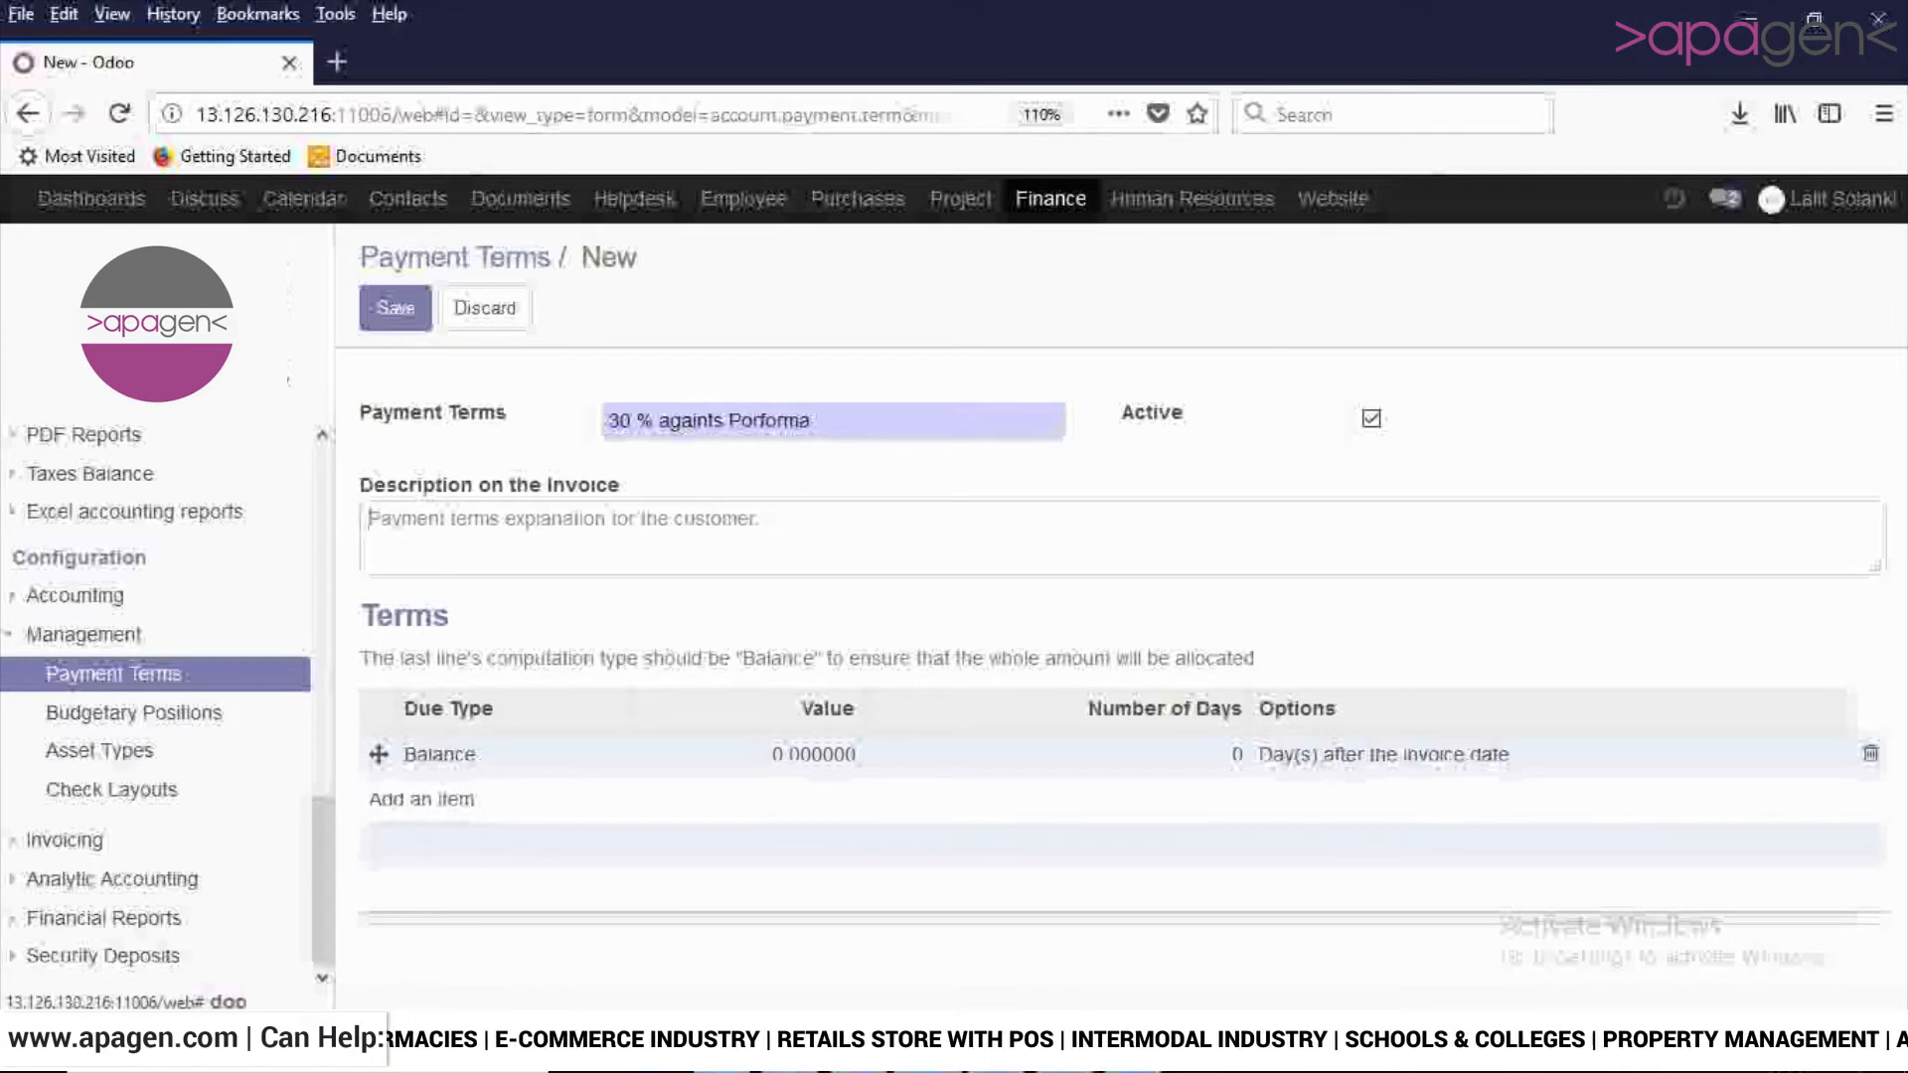
- Add a Balance term line due 12 days after the invoice date to the payment term
click(422, 799)
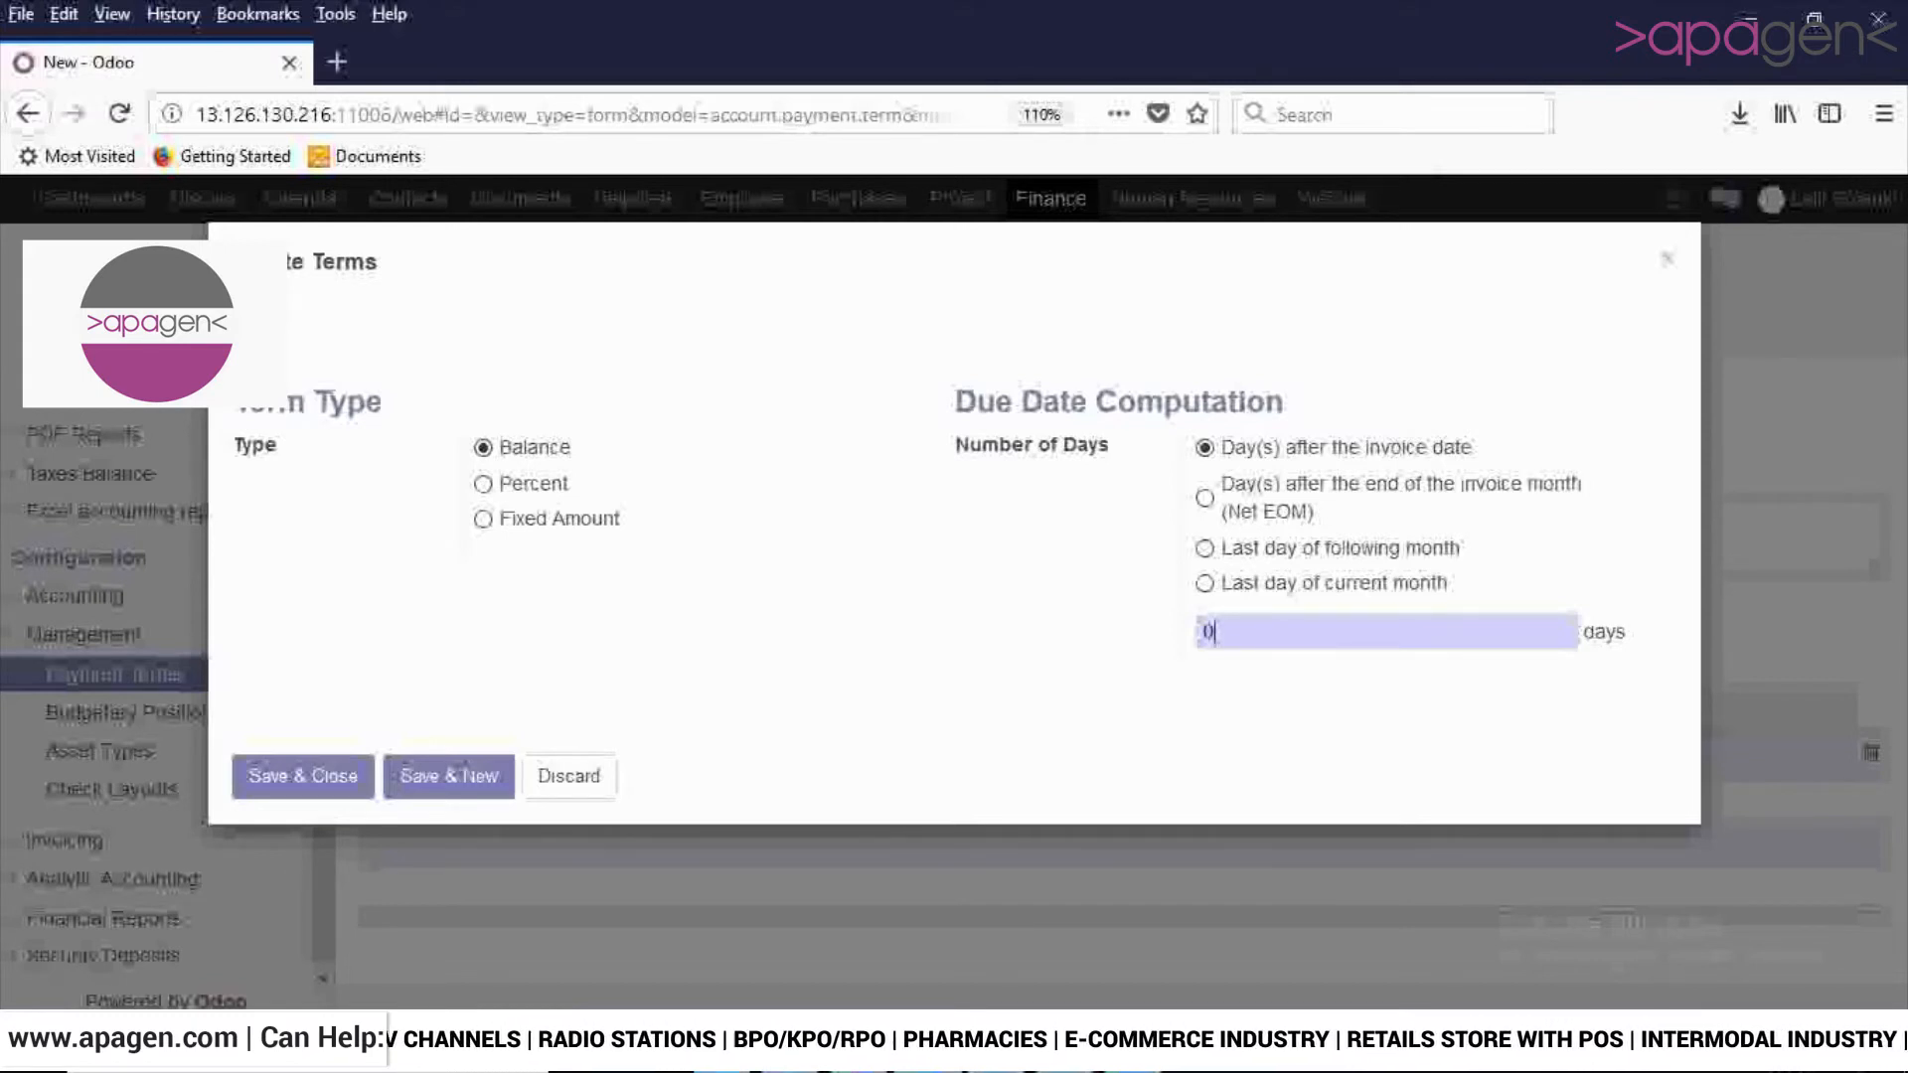
double_click(1207, 632)
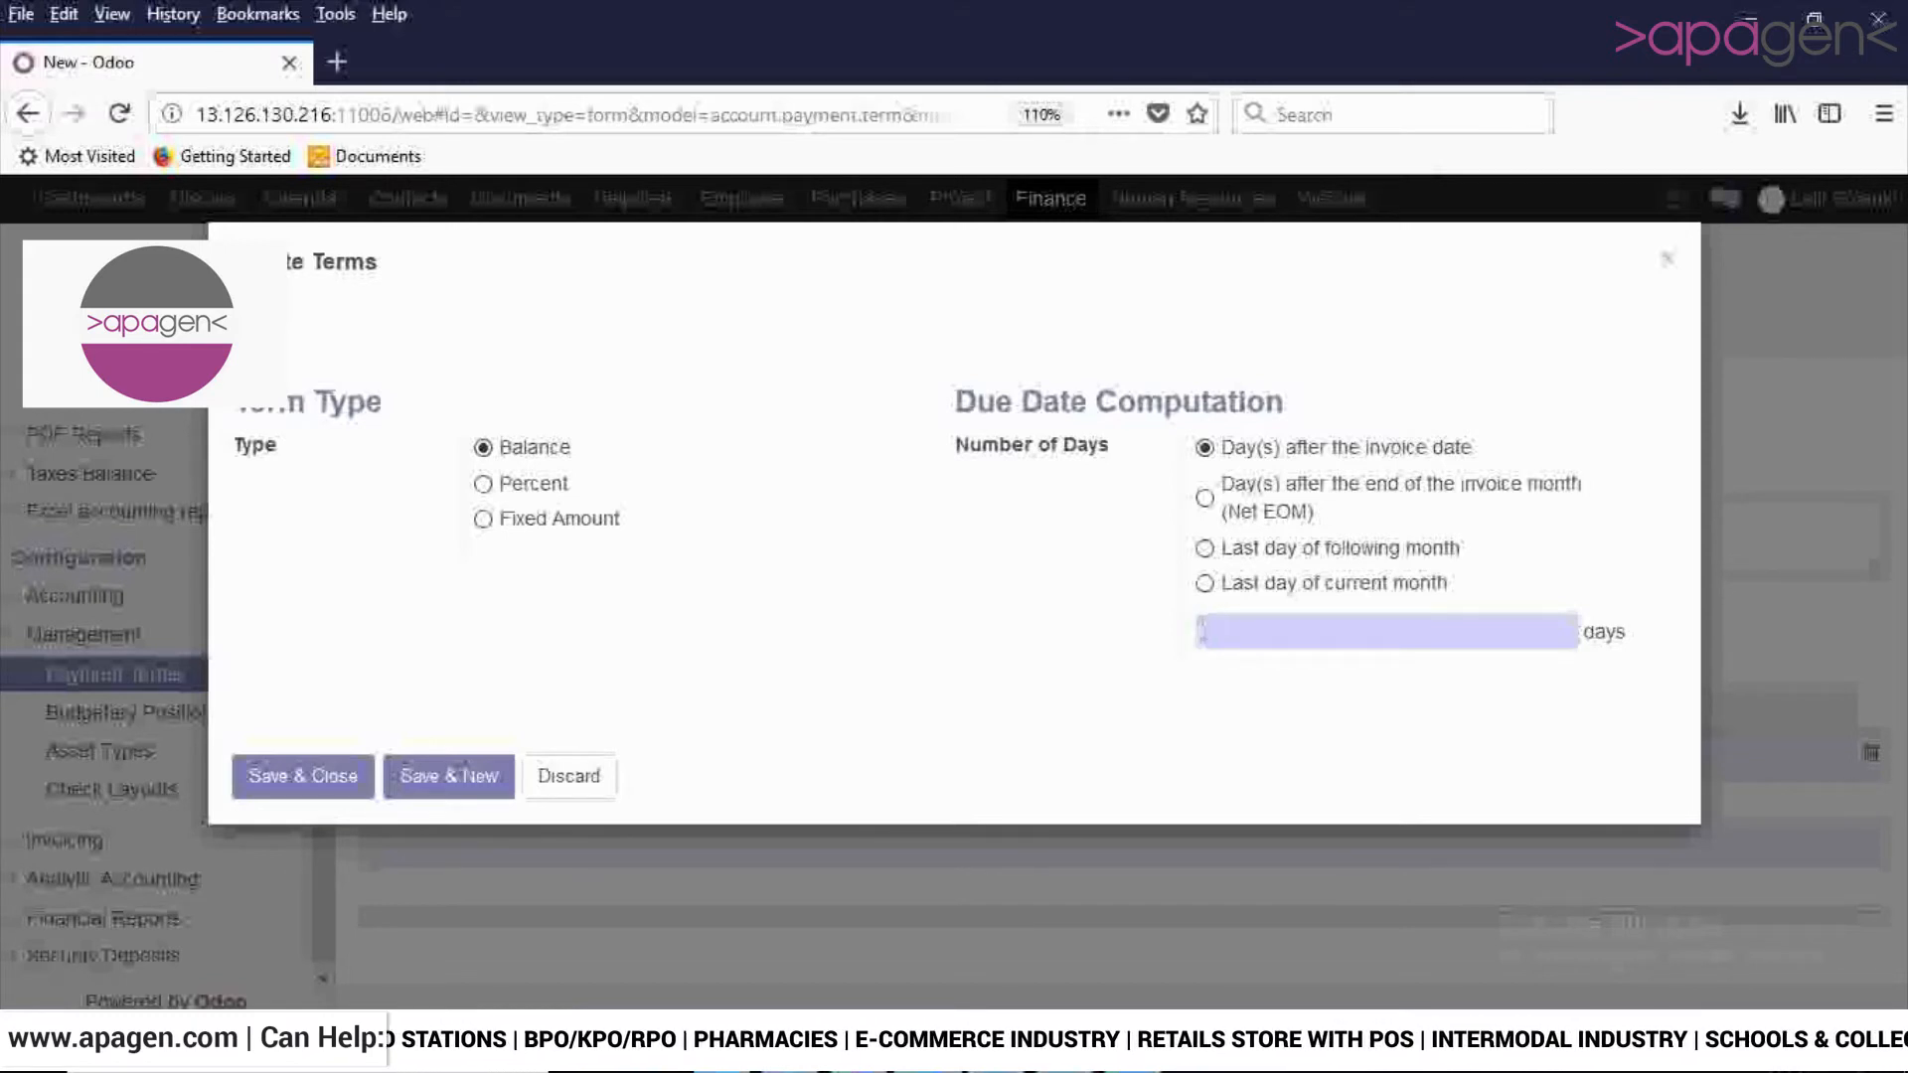
text(1)
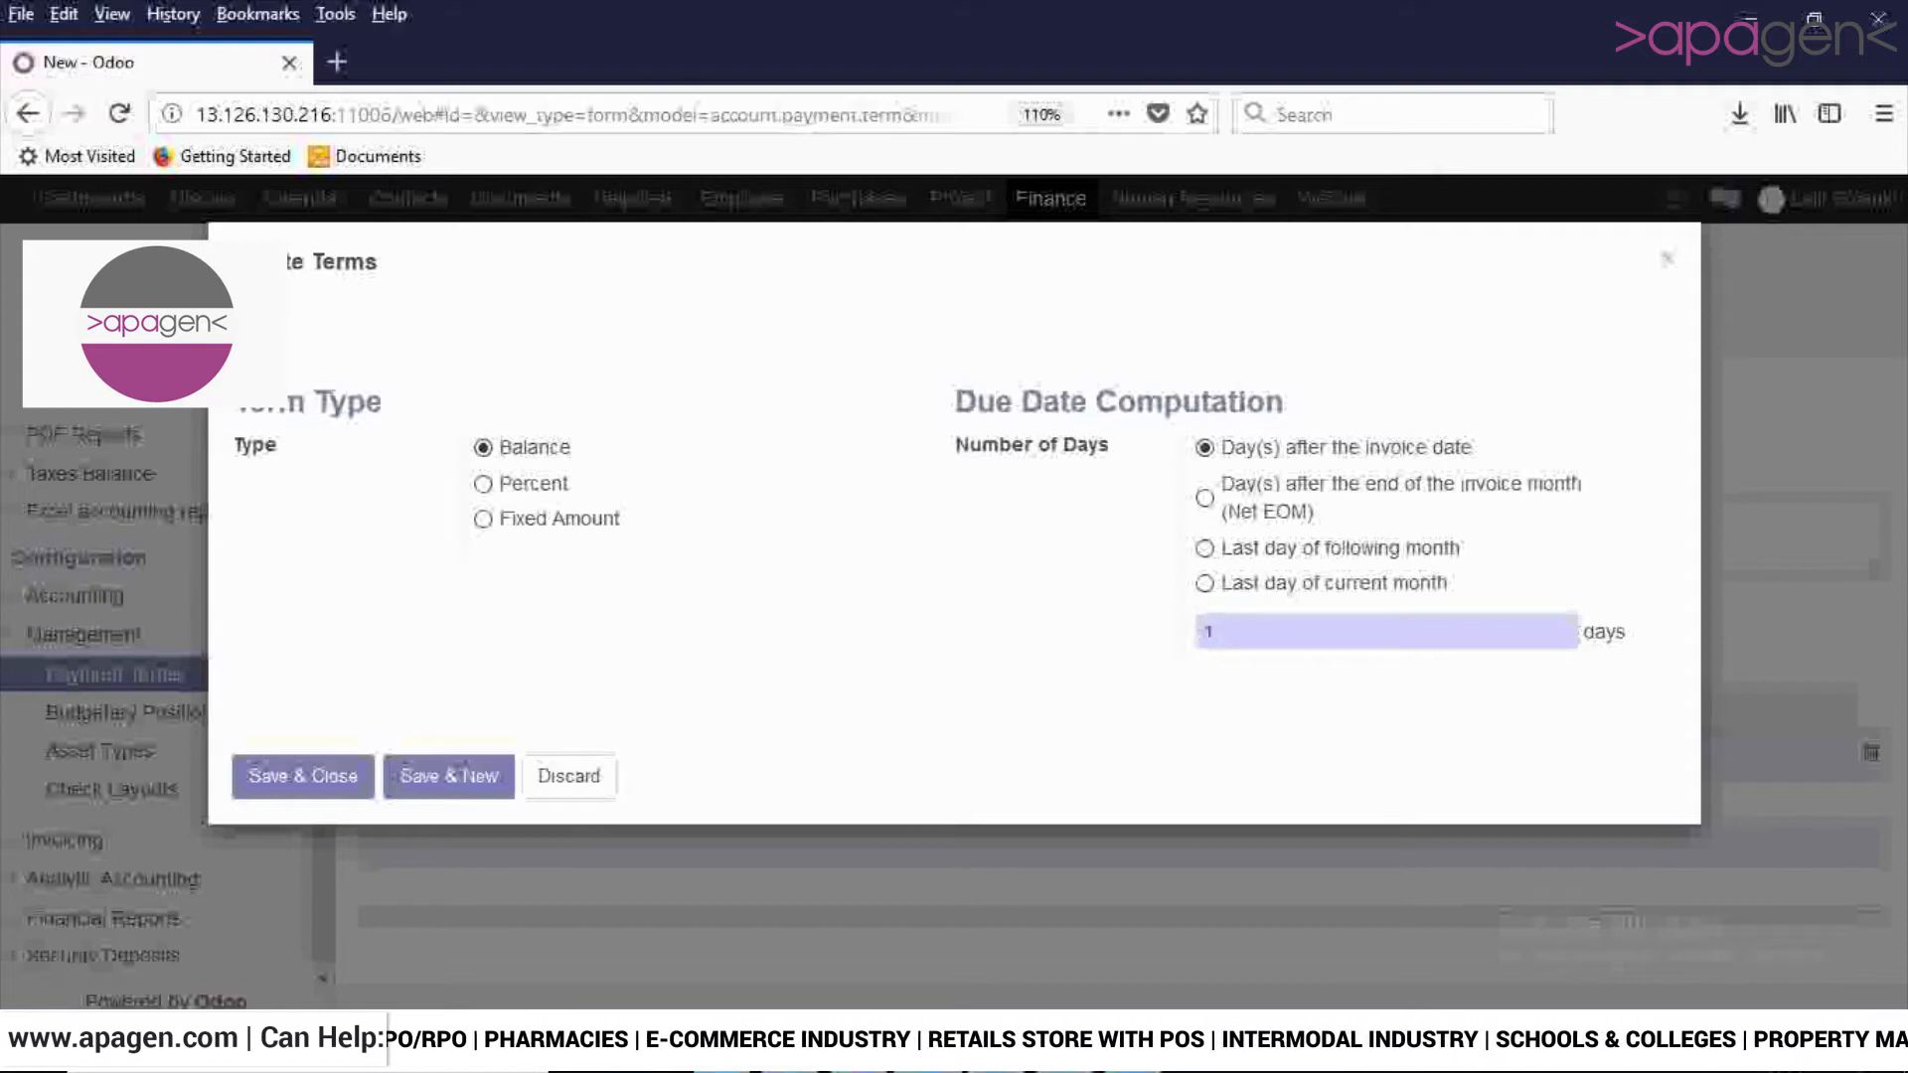
text(2)
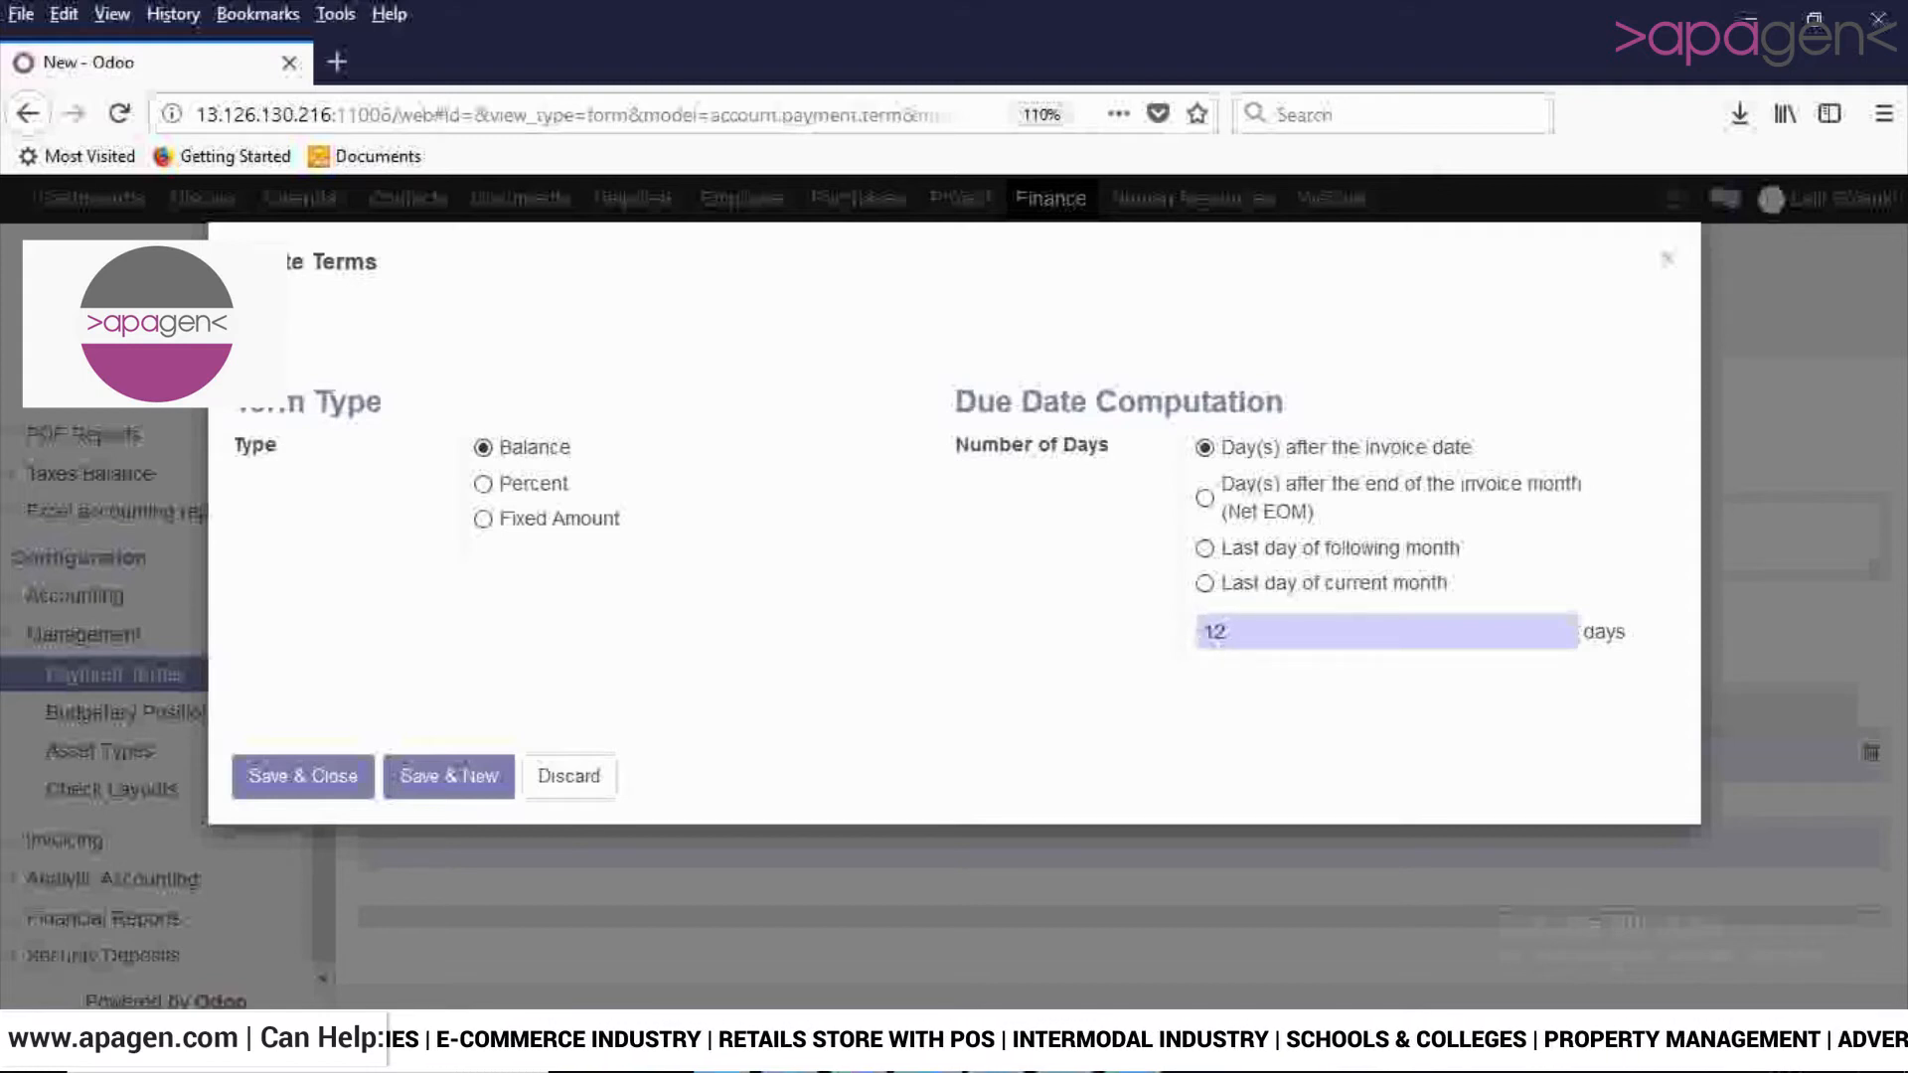
click(303, 777)
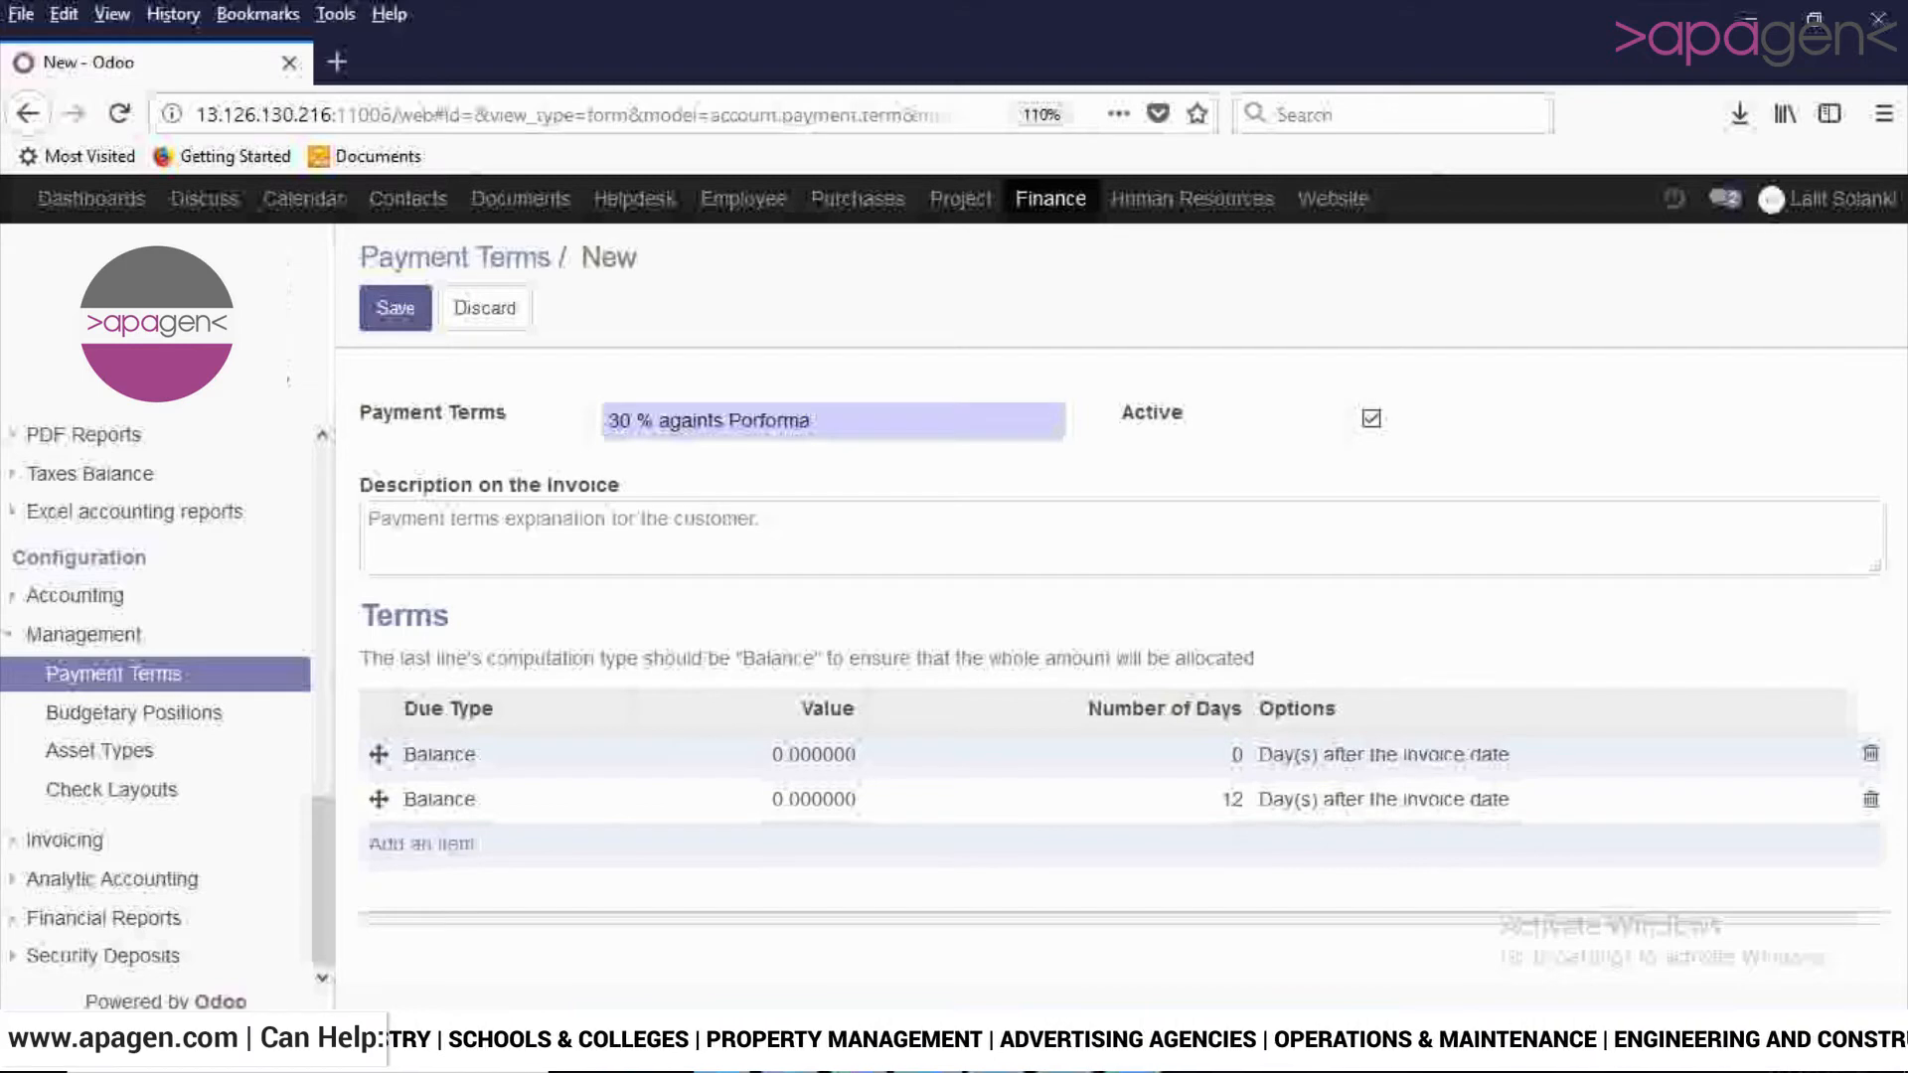
- Try to save the payment term with both Balance lines and dismiss the resulting dialog
click(394, 308)
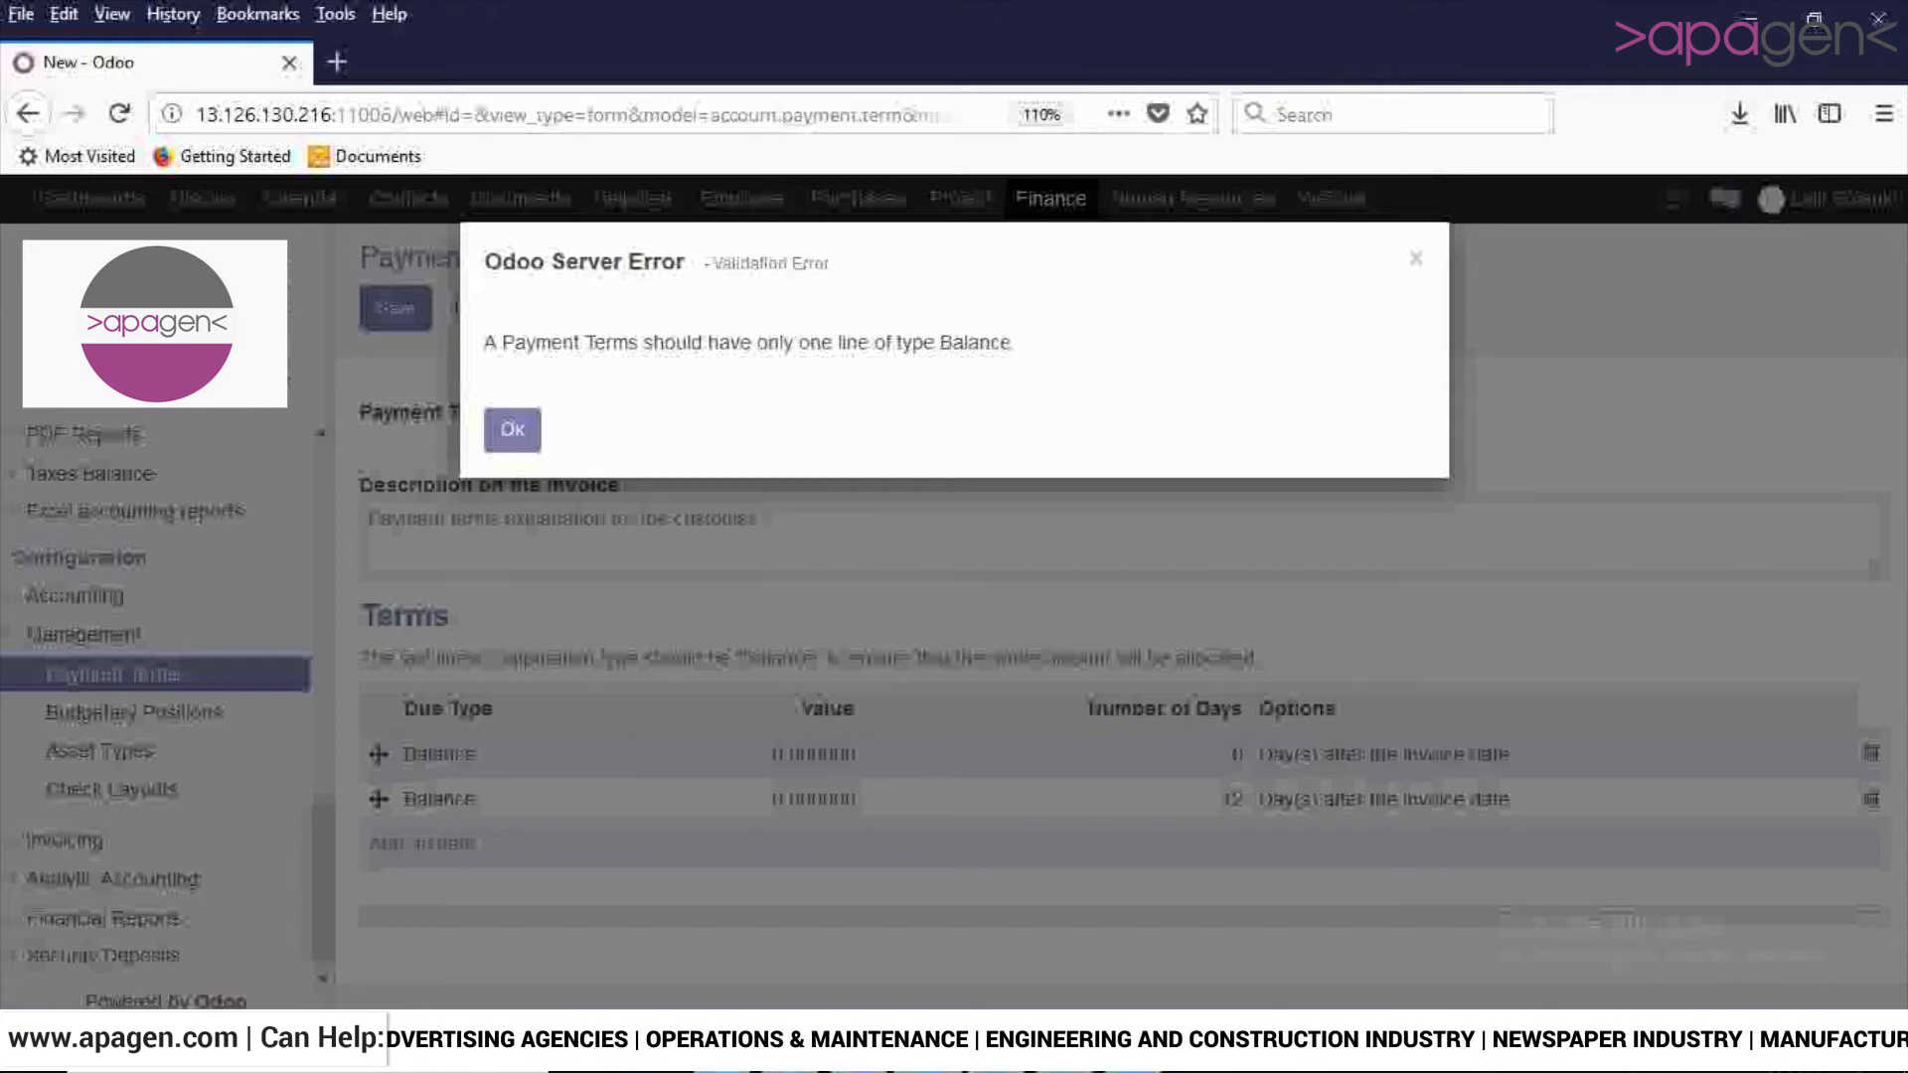
drag(484, 342, 730, 342)
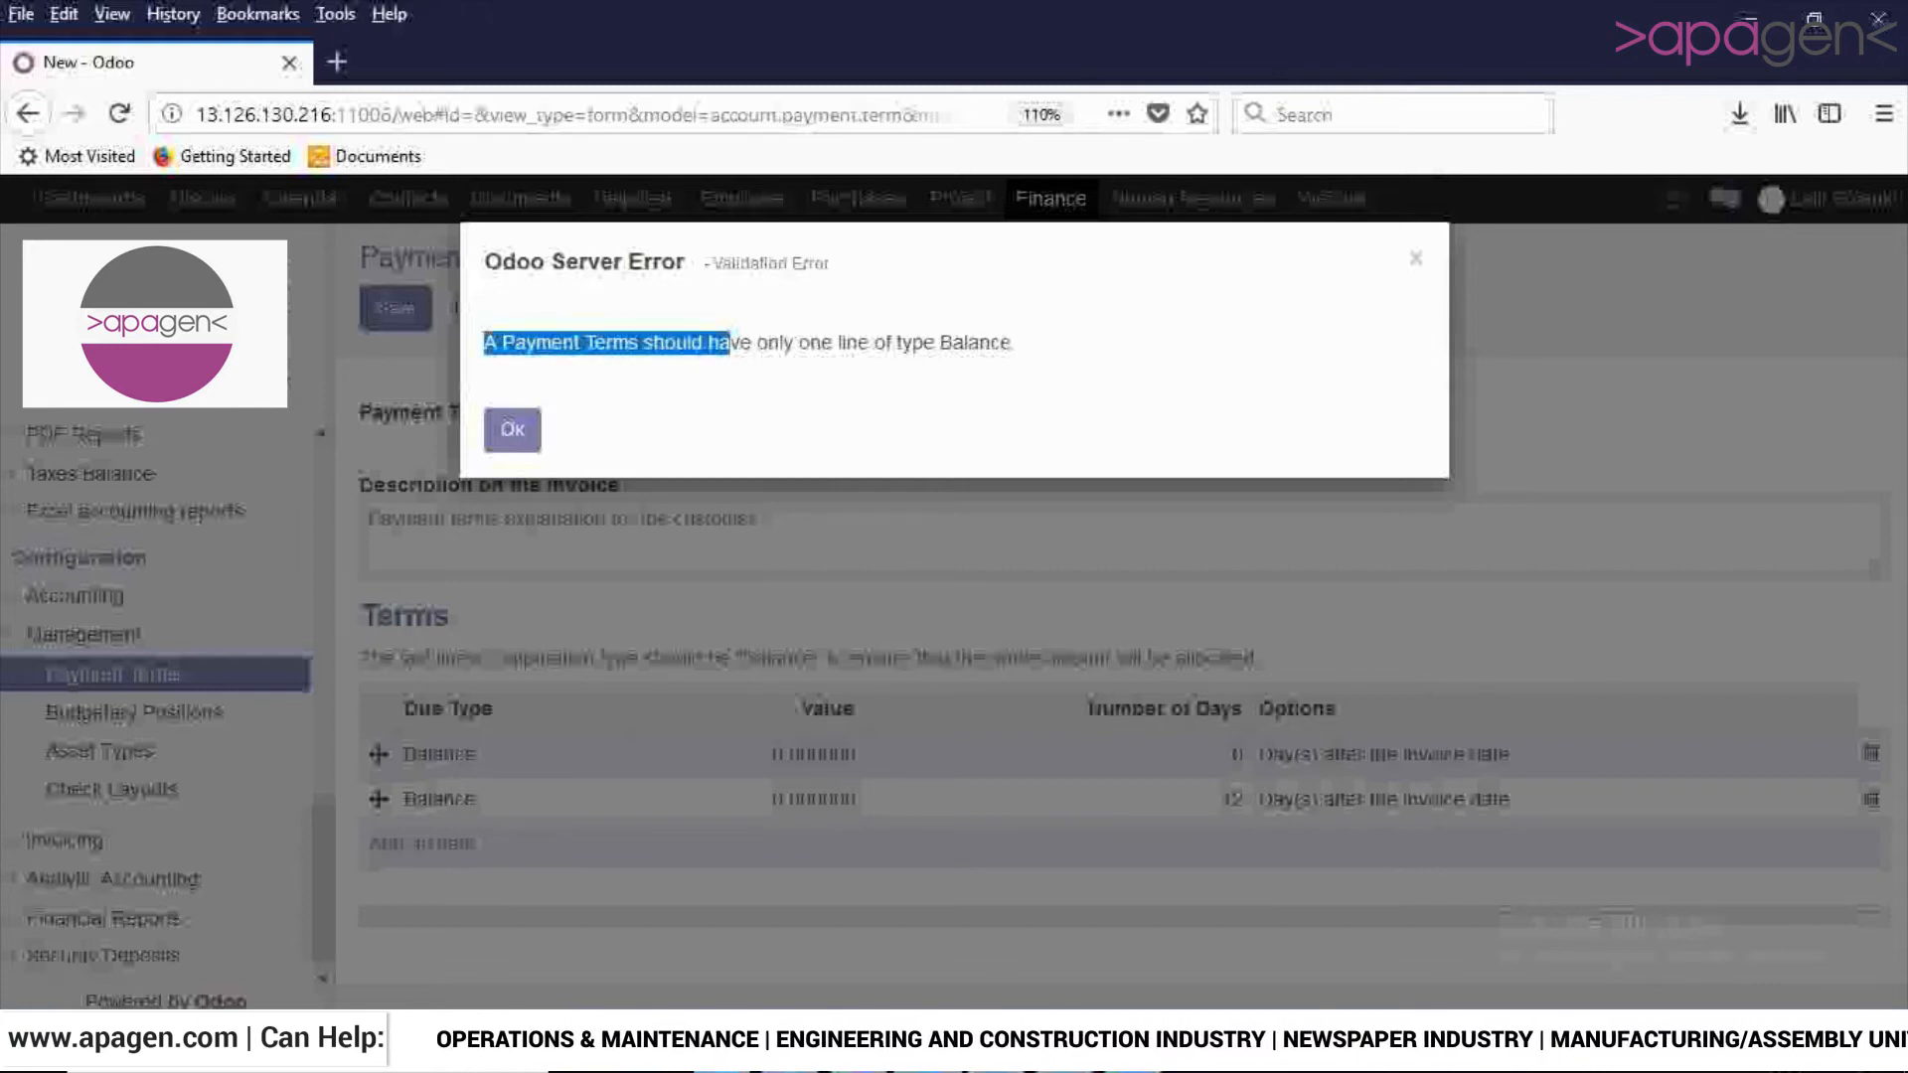
click(732, 344)
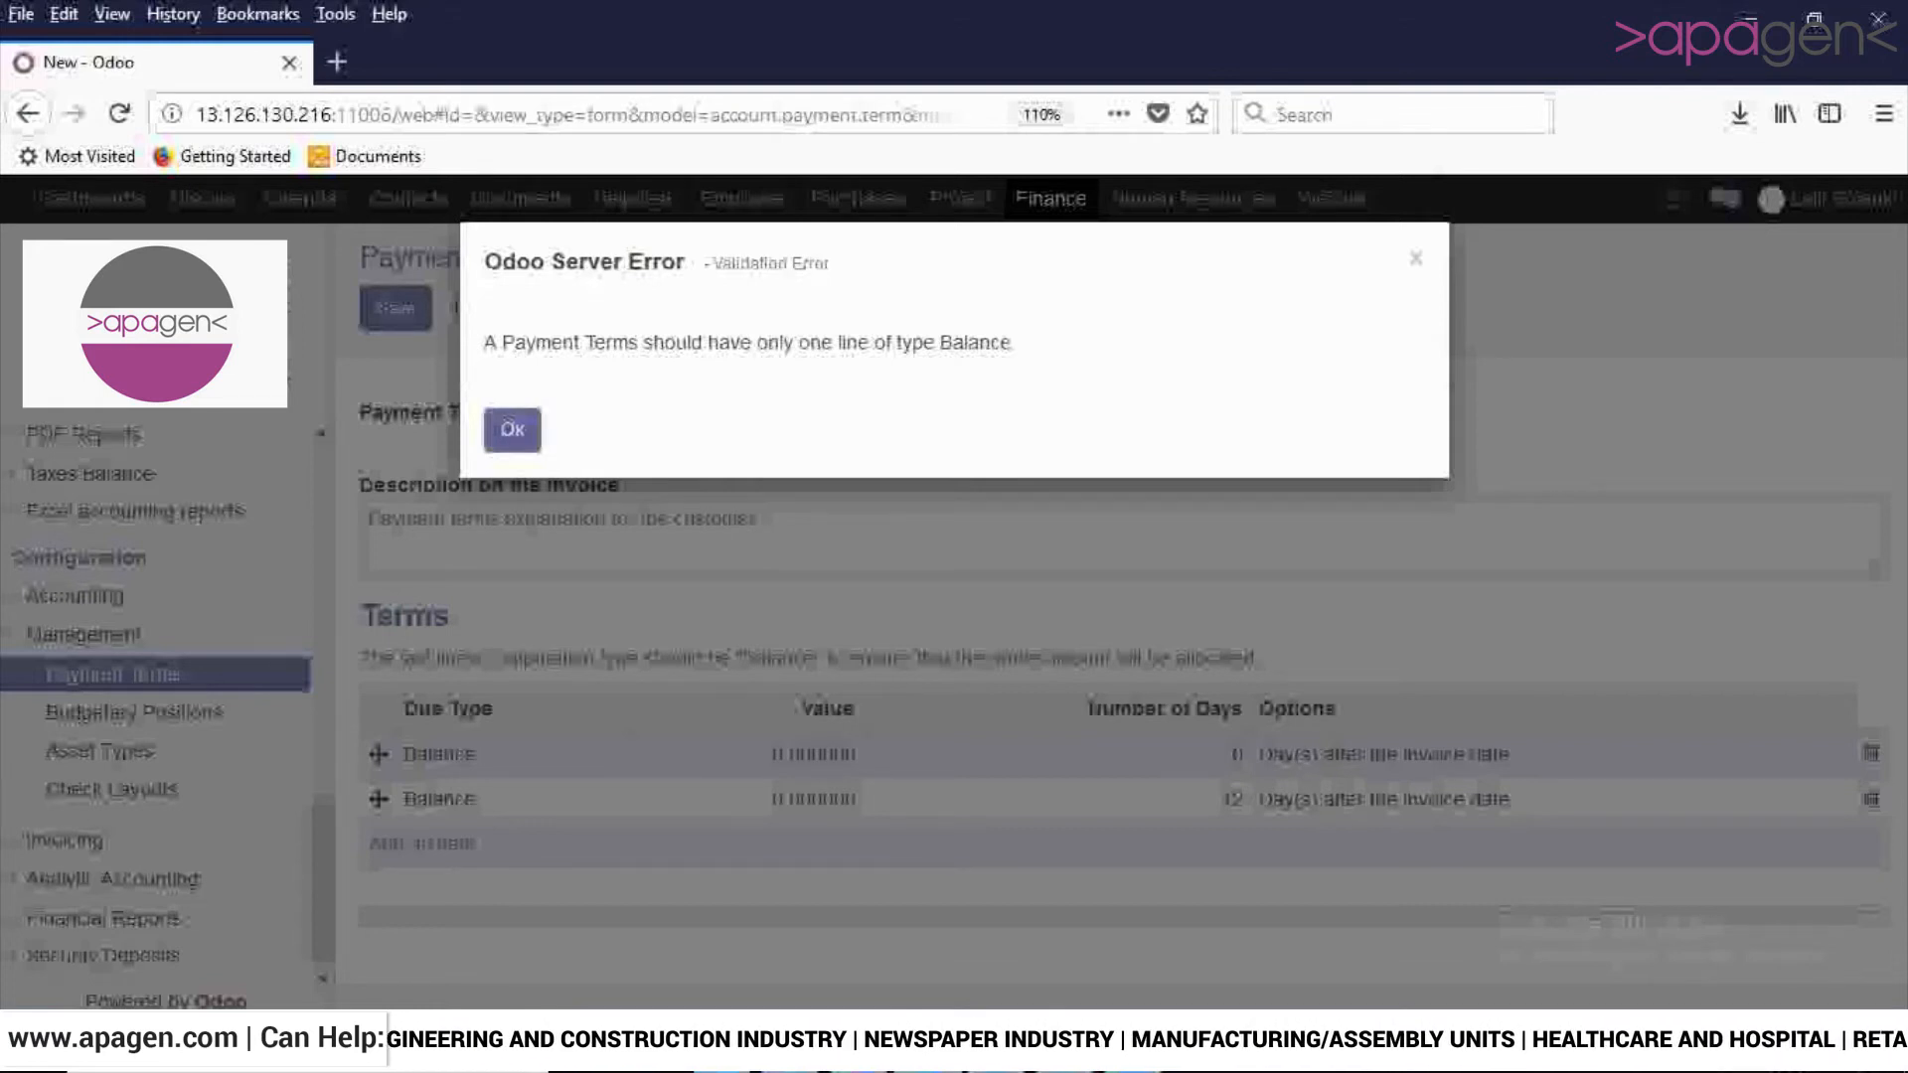
click(512, 429)
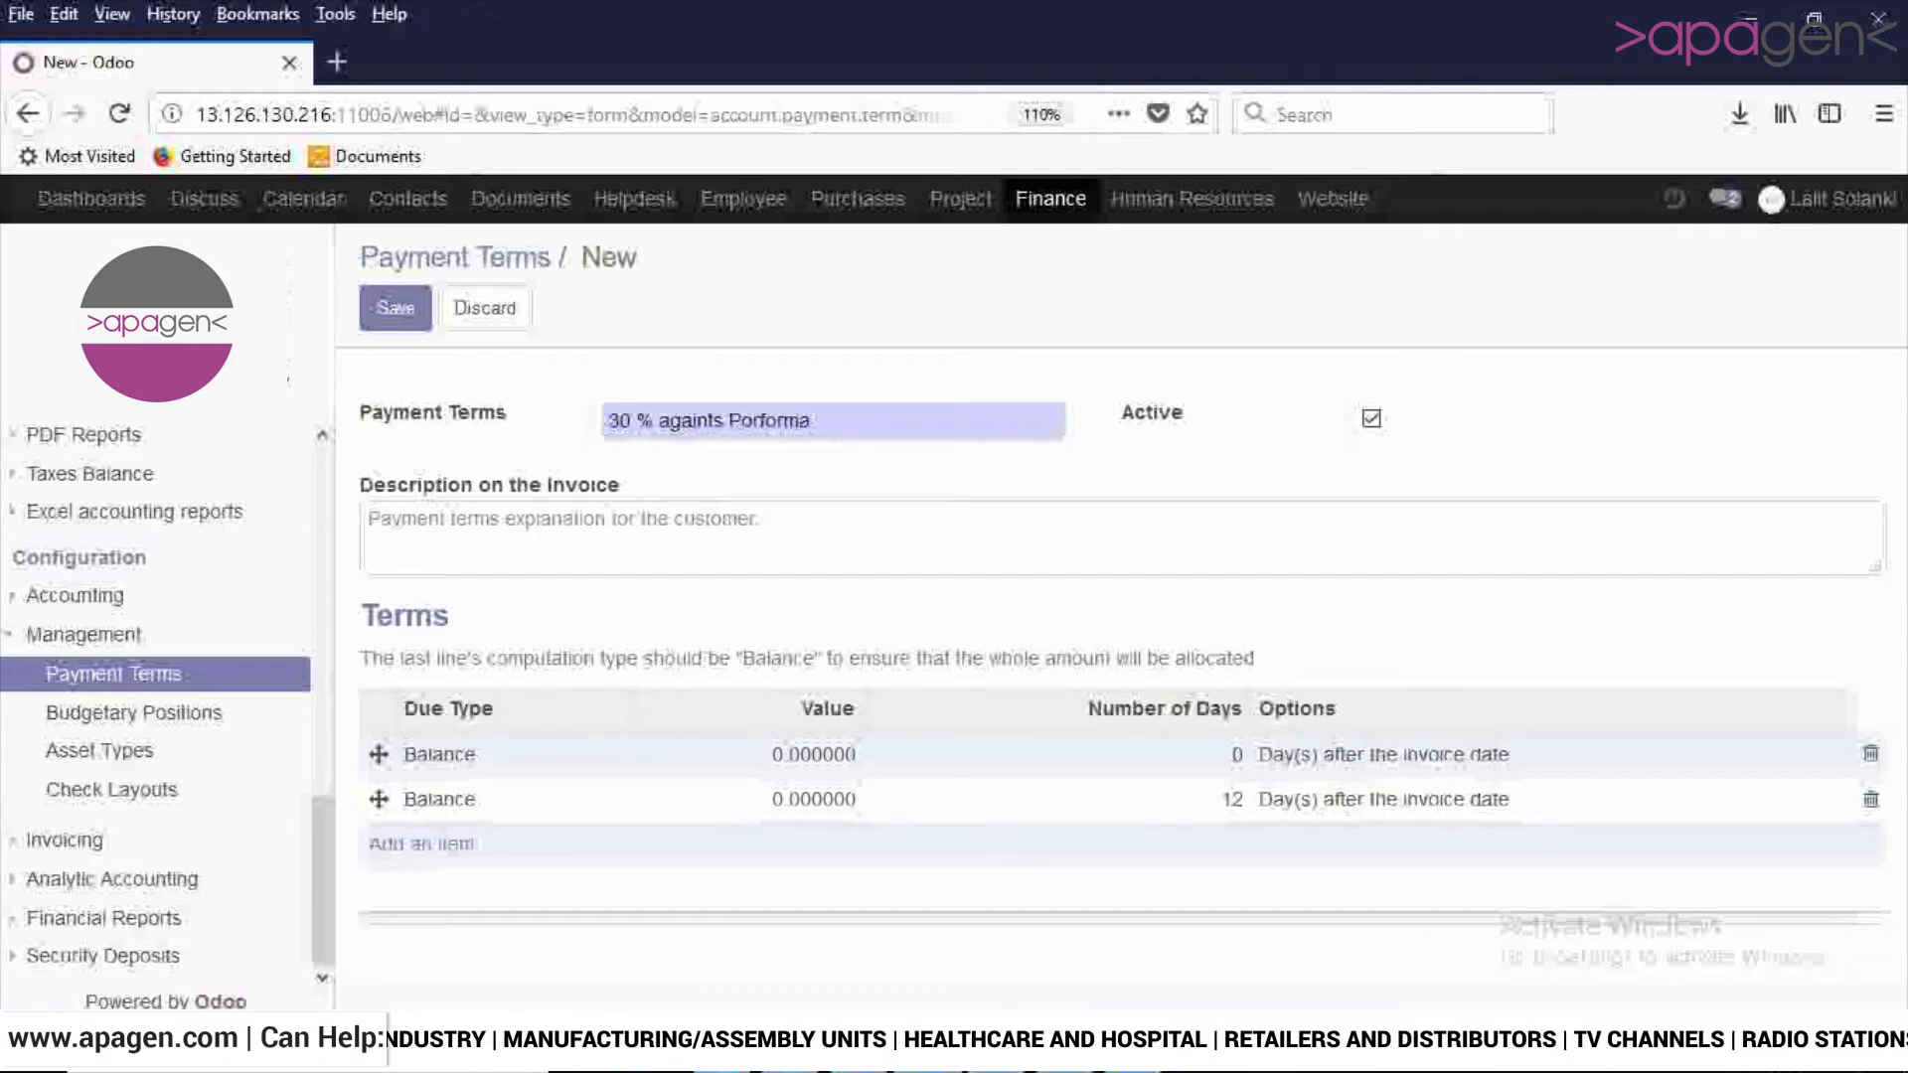
- Delete the Balance line with 0 days from the terms and save the payment term
click(1871, 755)
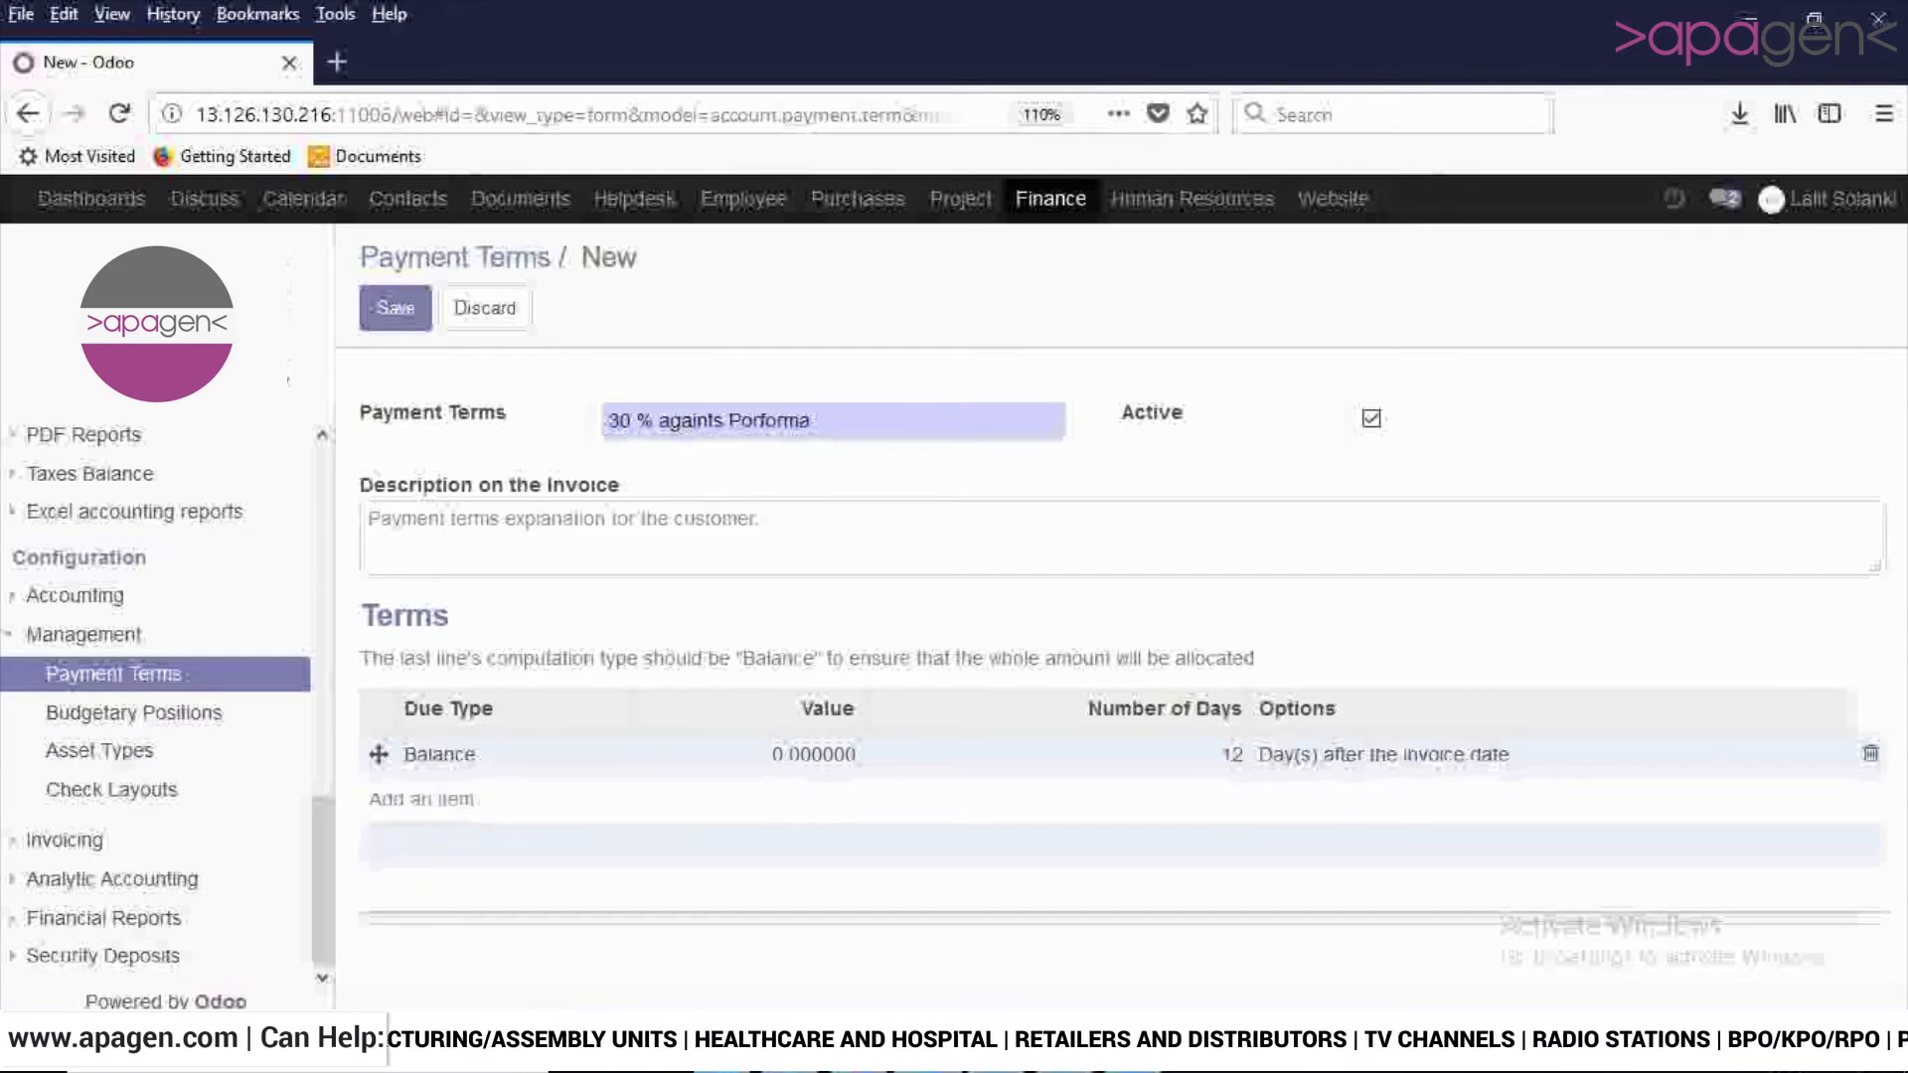
click(396, 308)
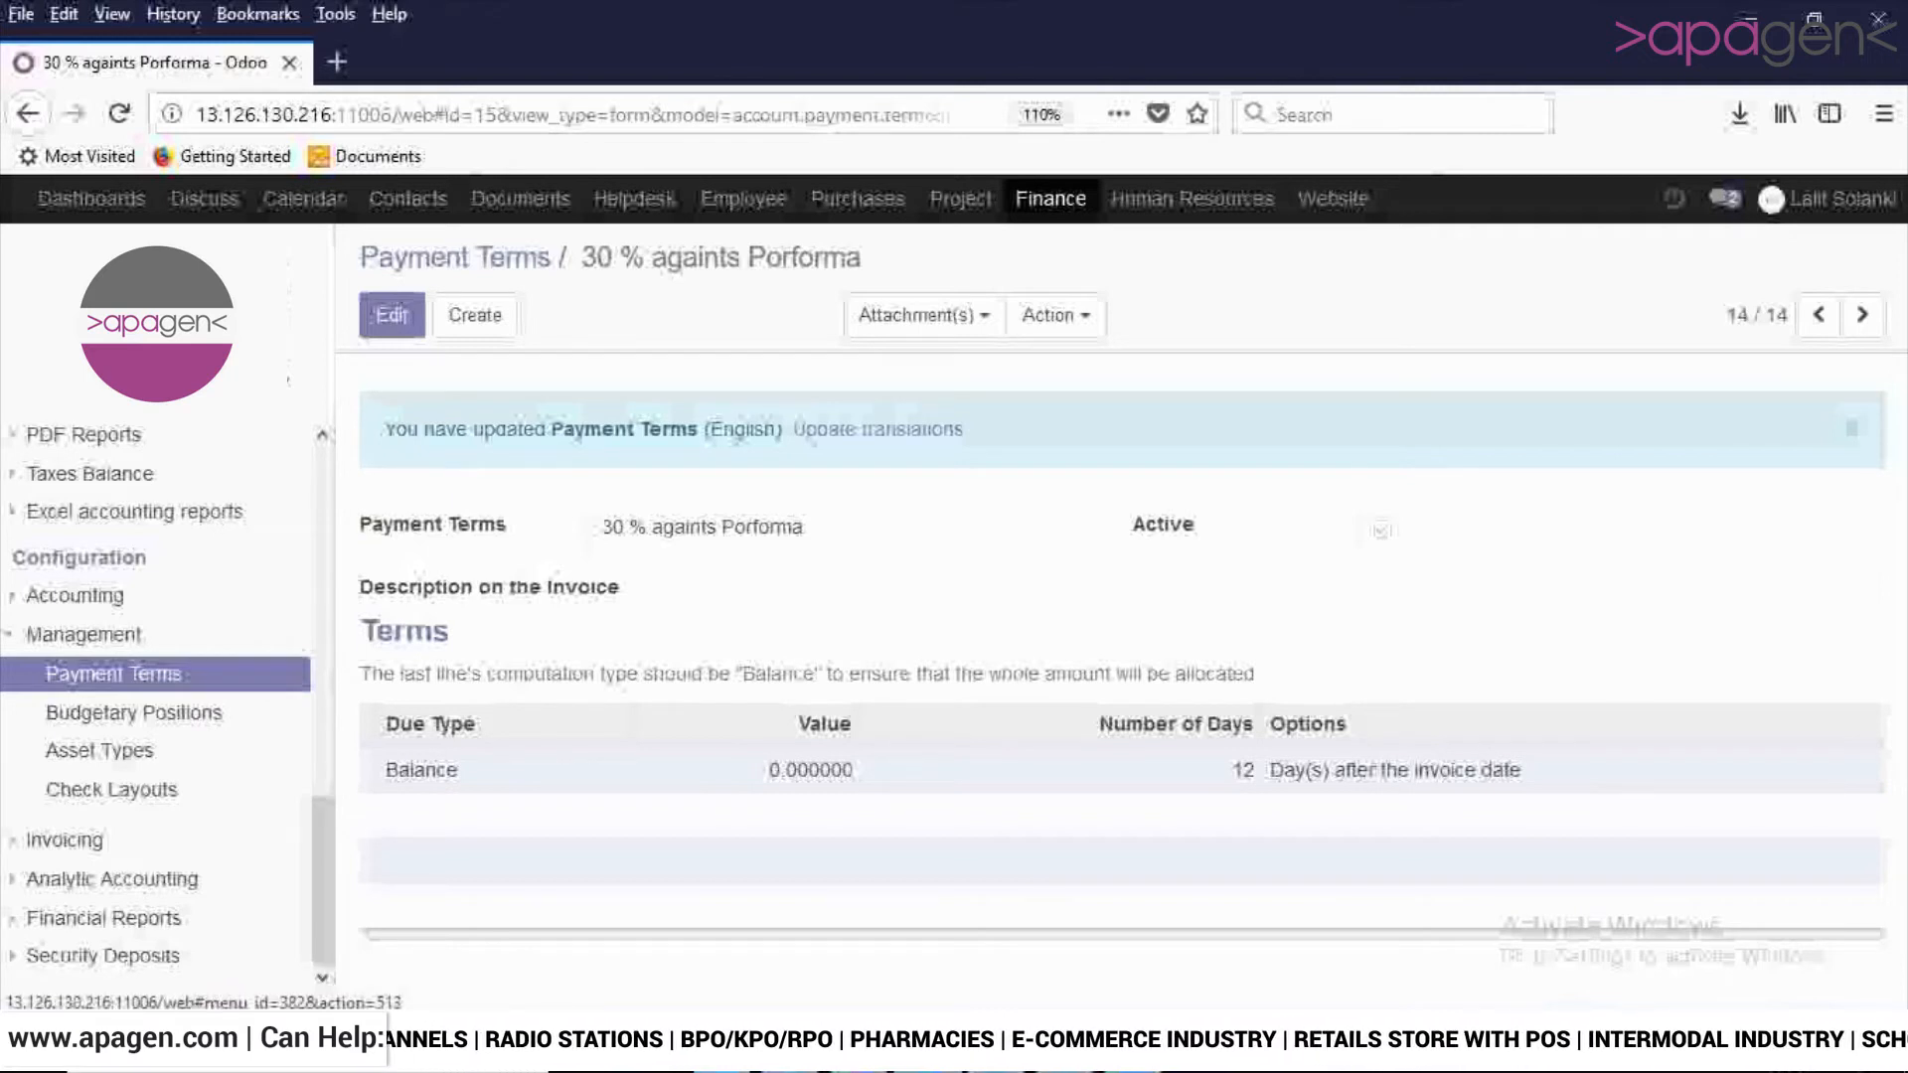
- Open the Hiring of Labour budgetary position for editing and view the accounts that can be added to it
click(134, 713)
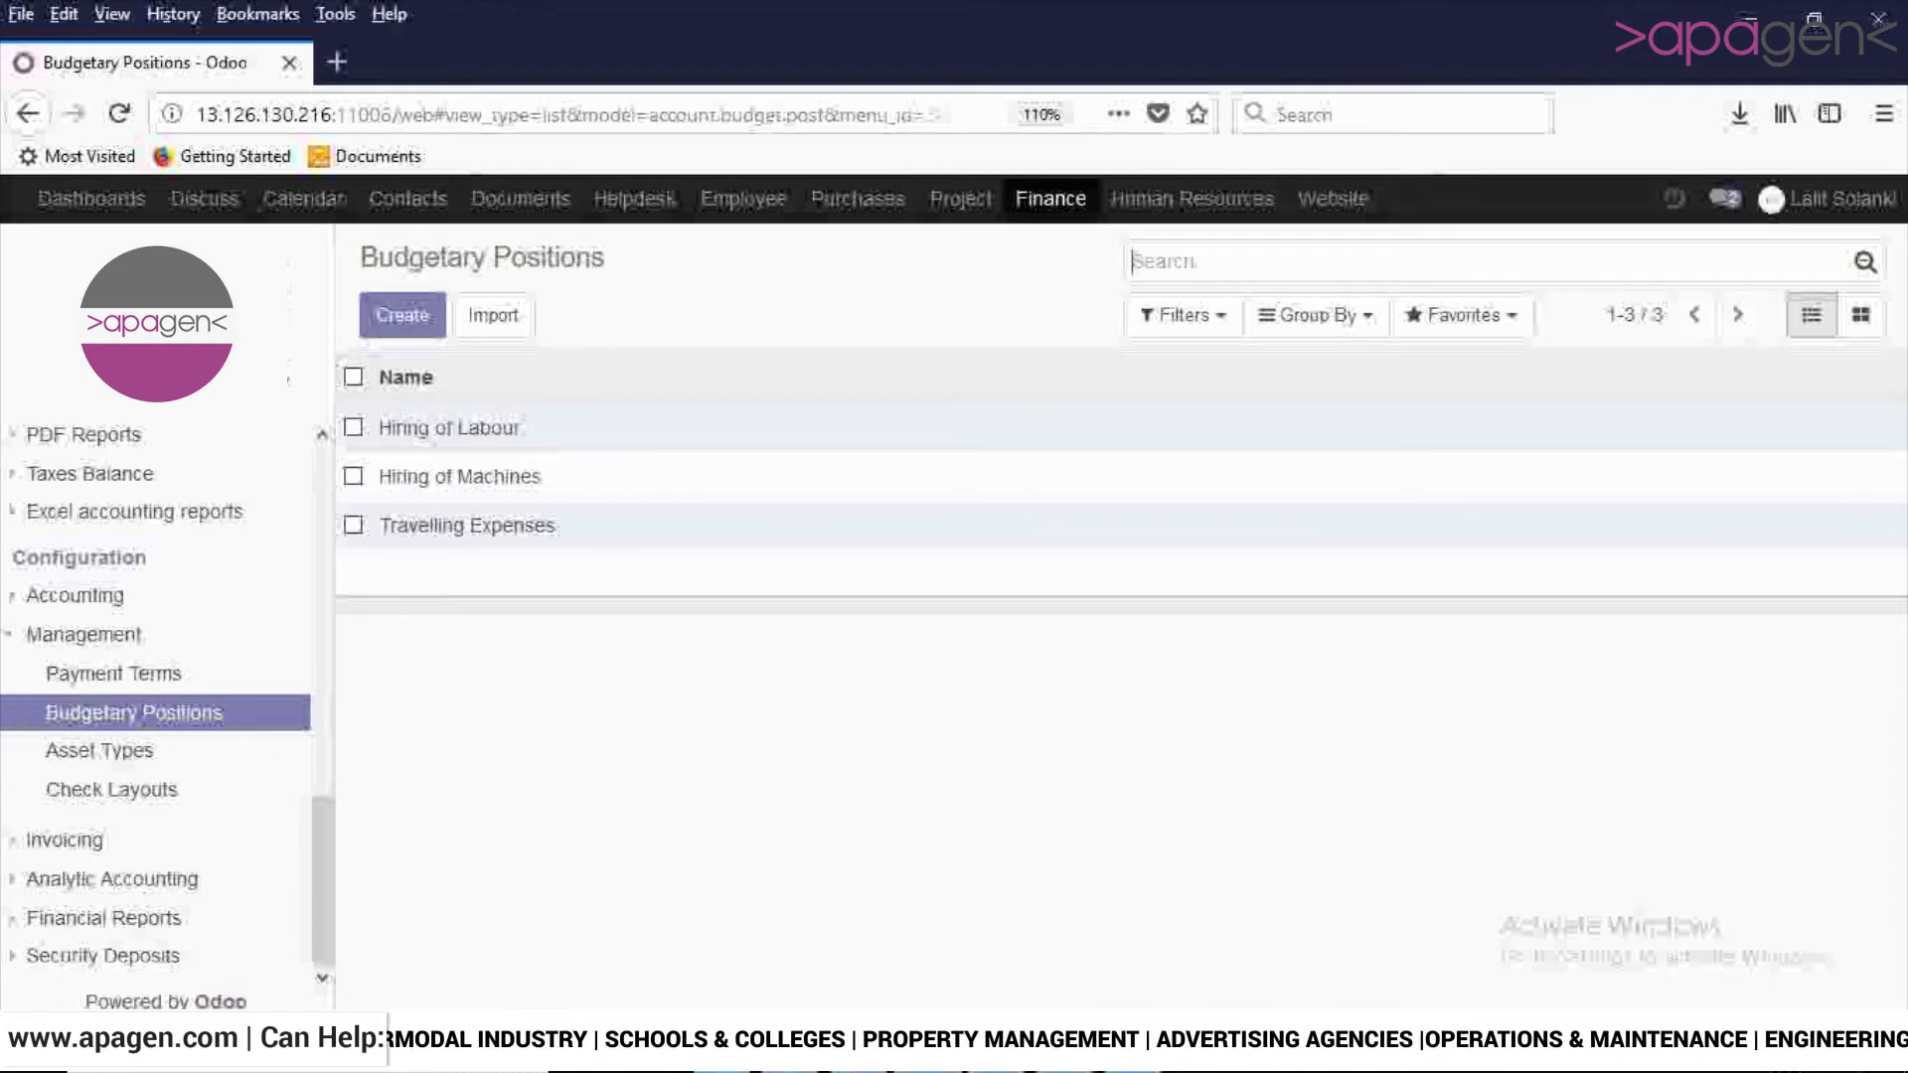
click(449, 429)
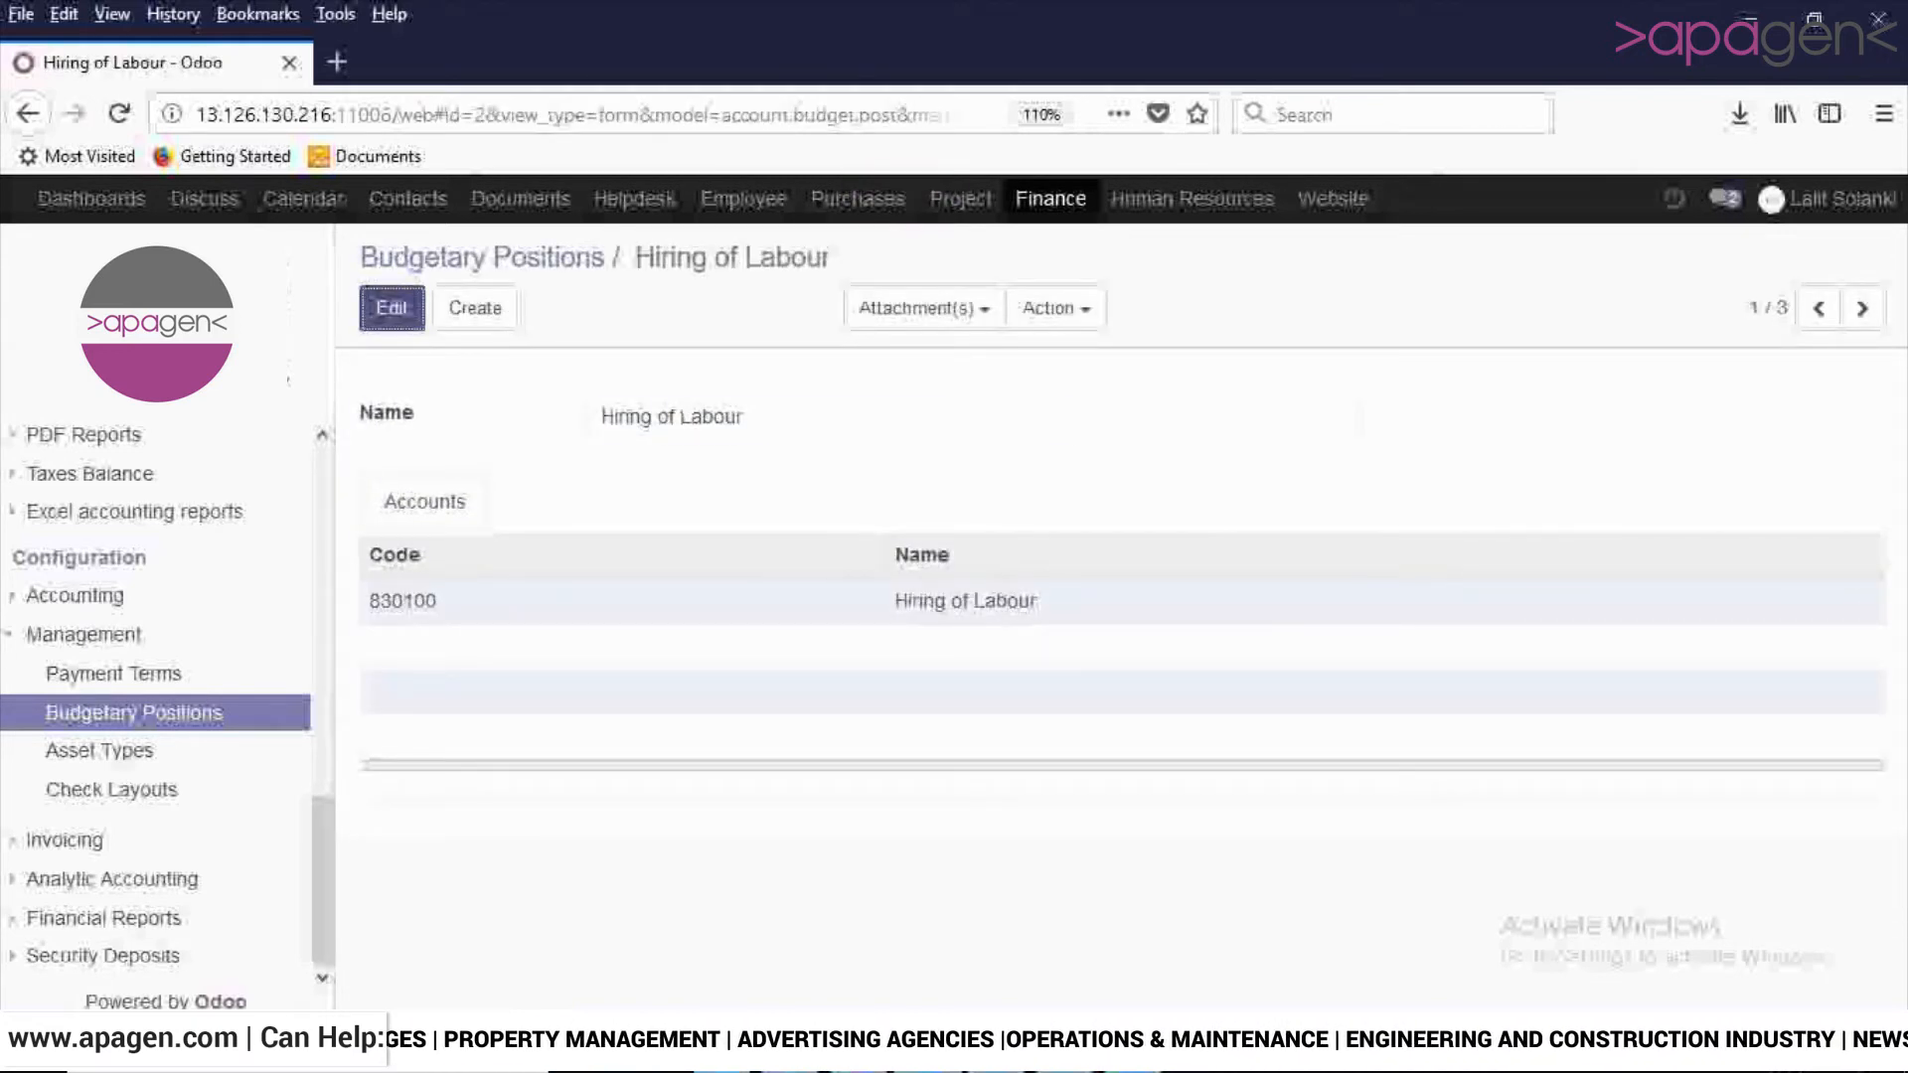
click(392, 308)
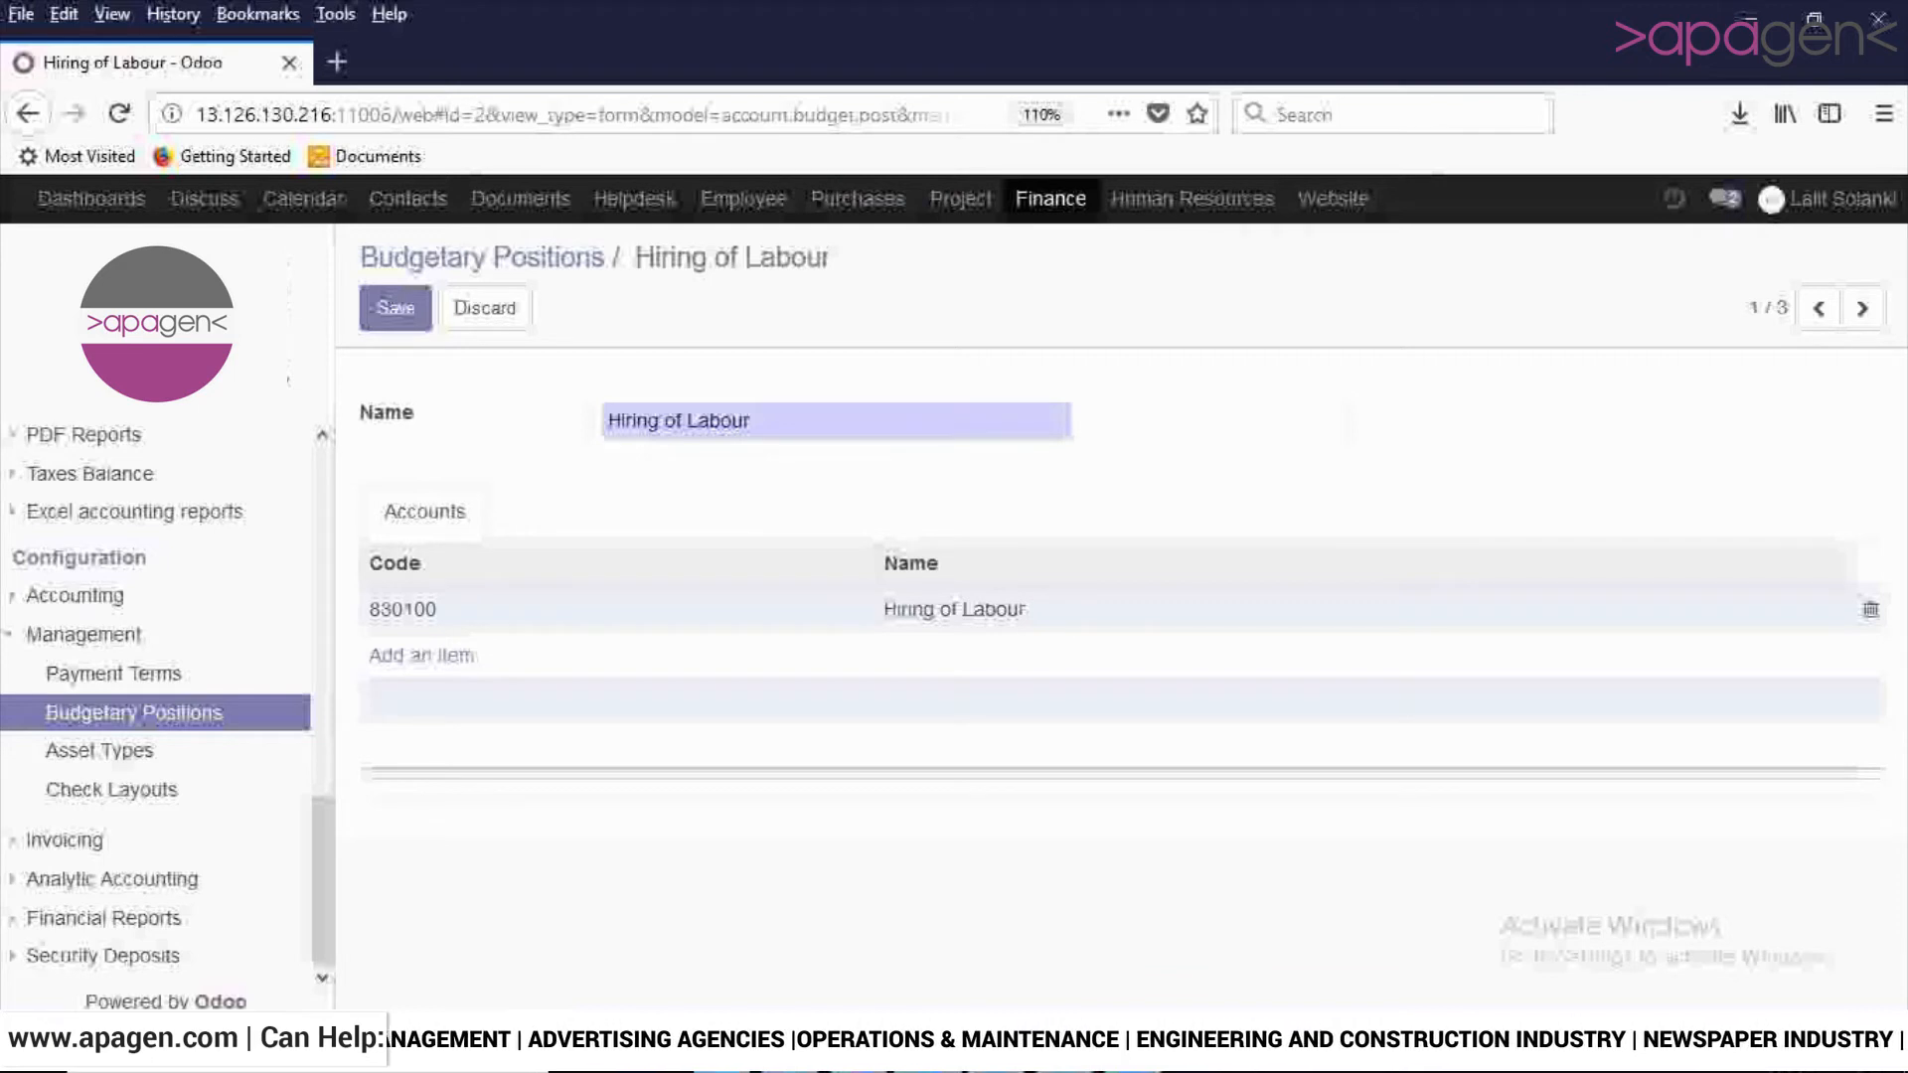
triple_click(751, 421)
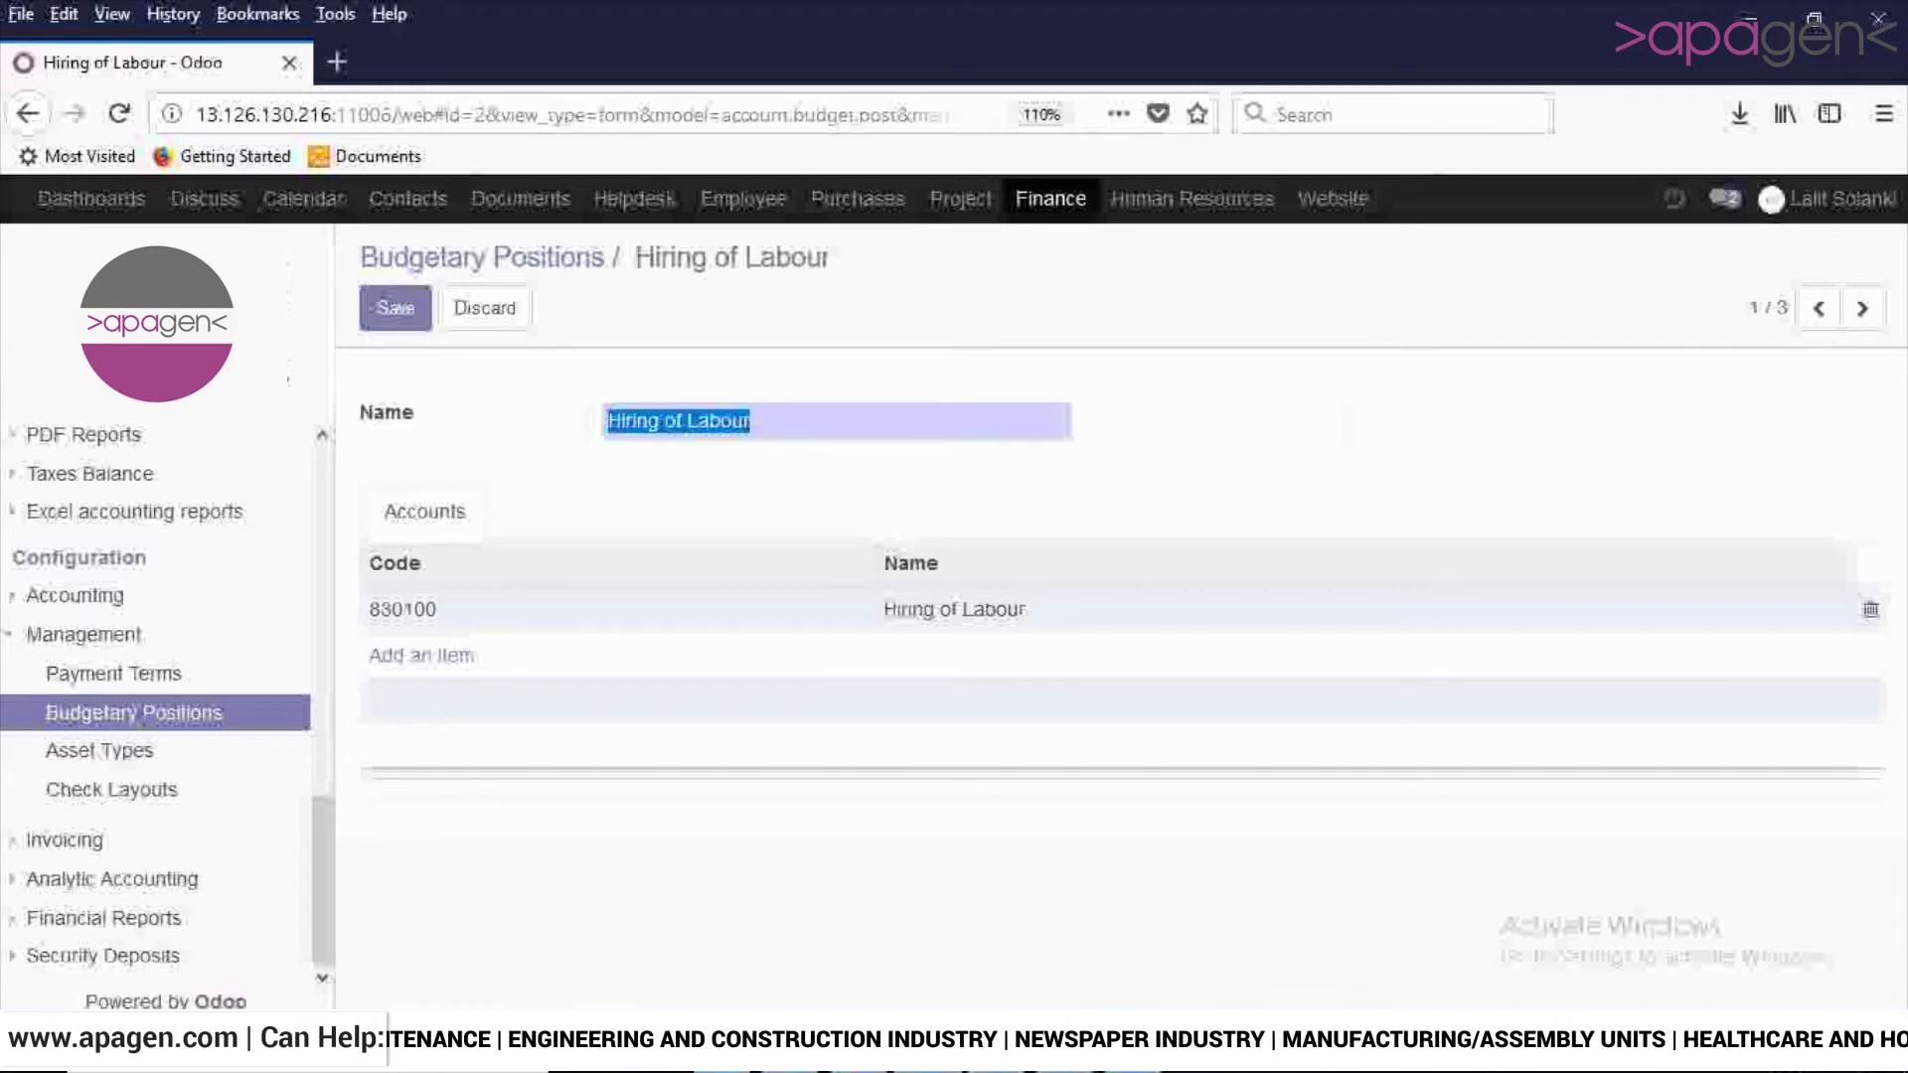
click(421, 656)
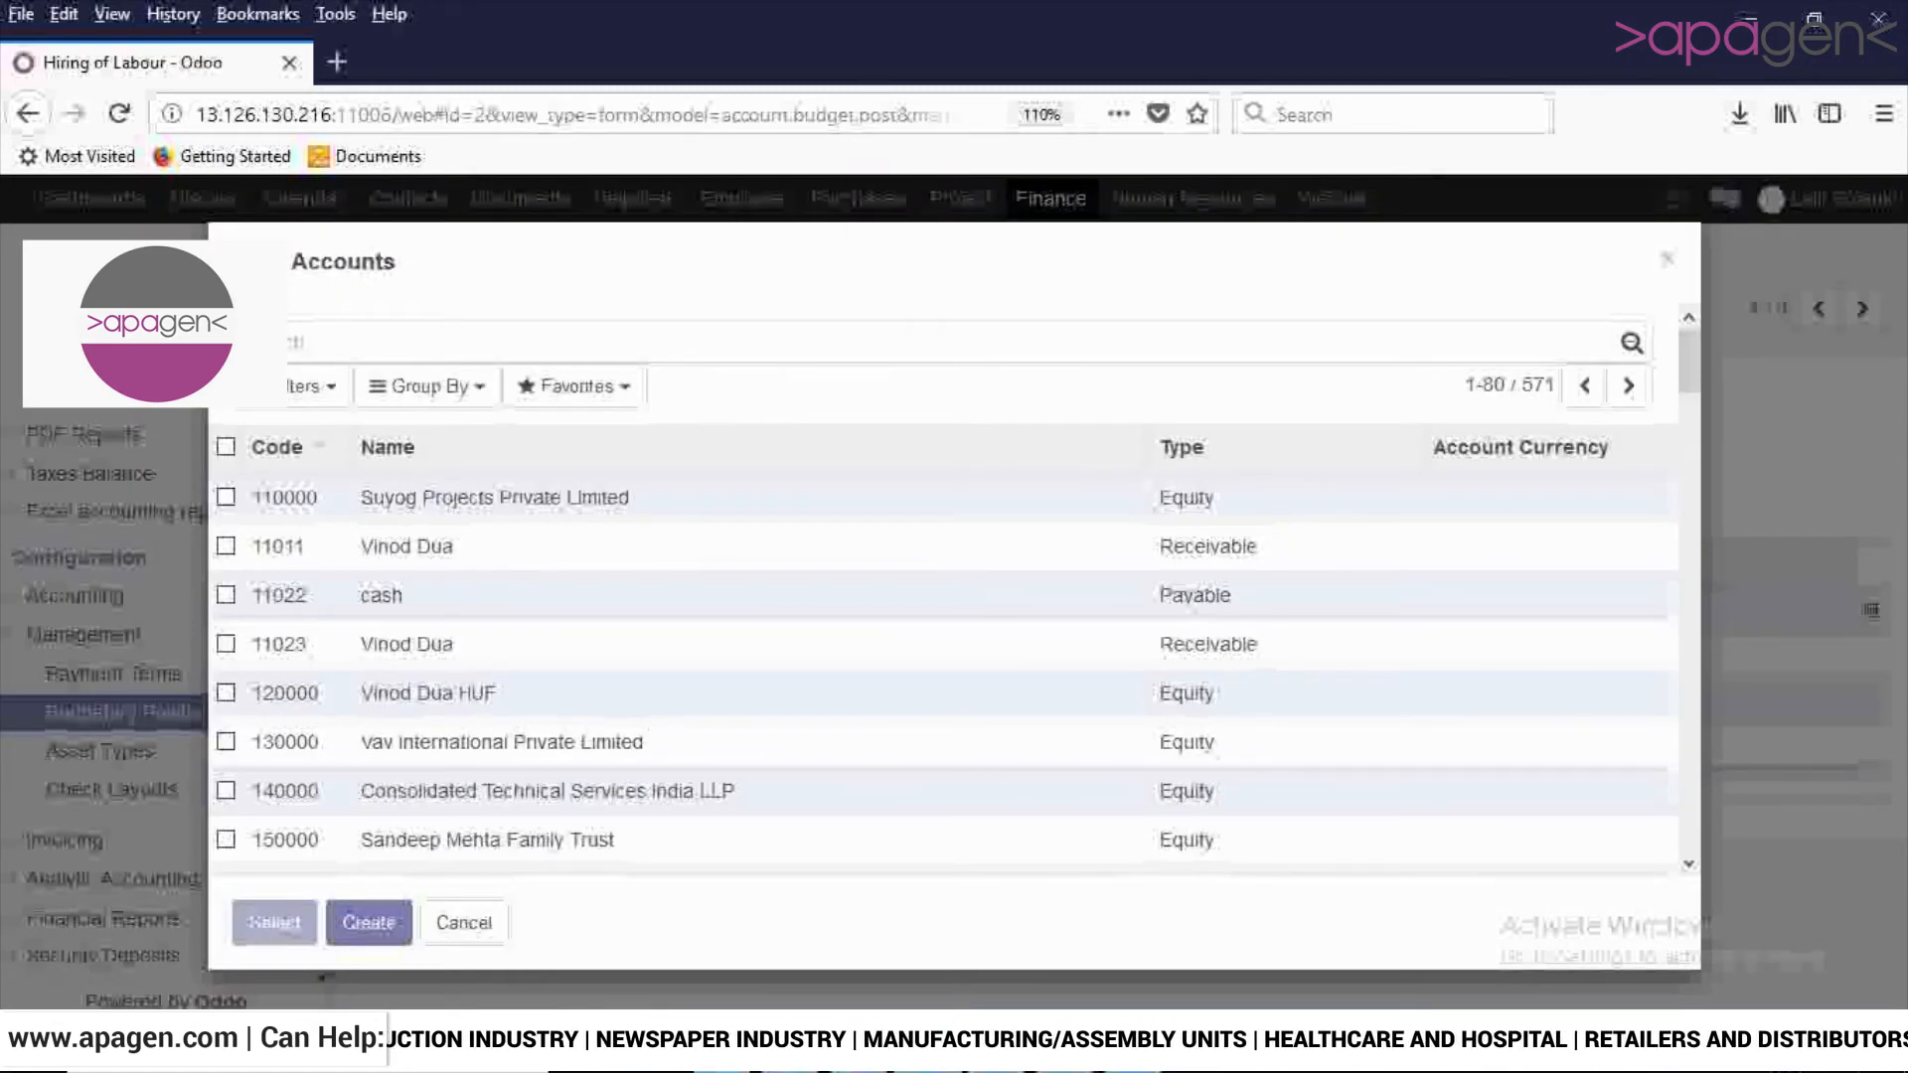
click(1667, 259)
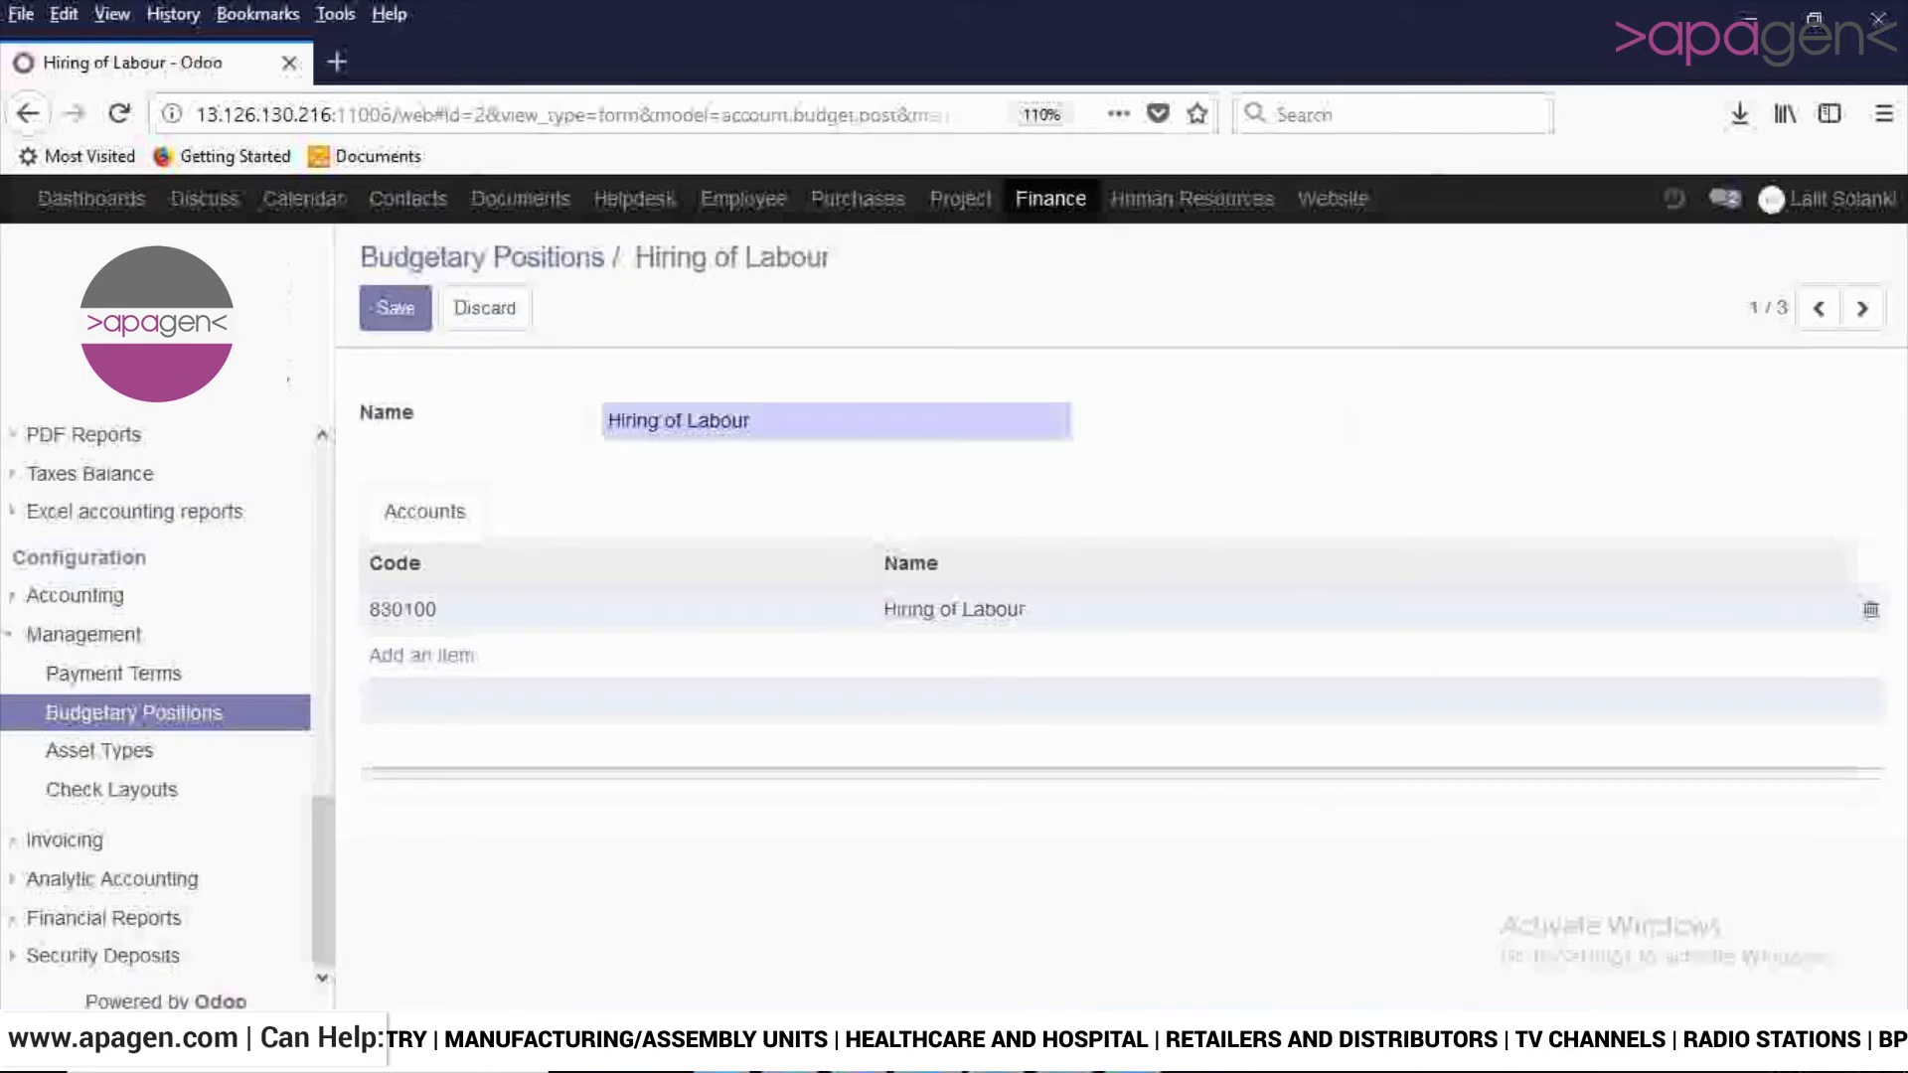
- Open a blank budgetary position form to view its name and accounts fields
click(482, 259)
click(403, 315)
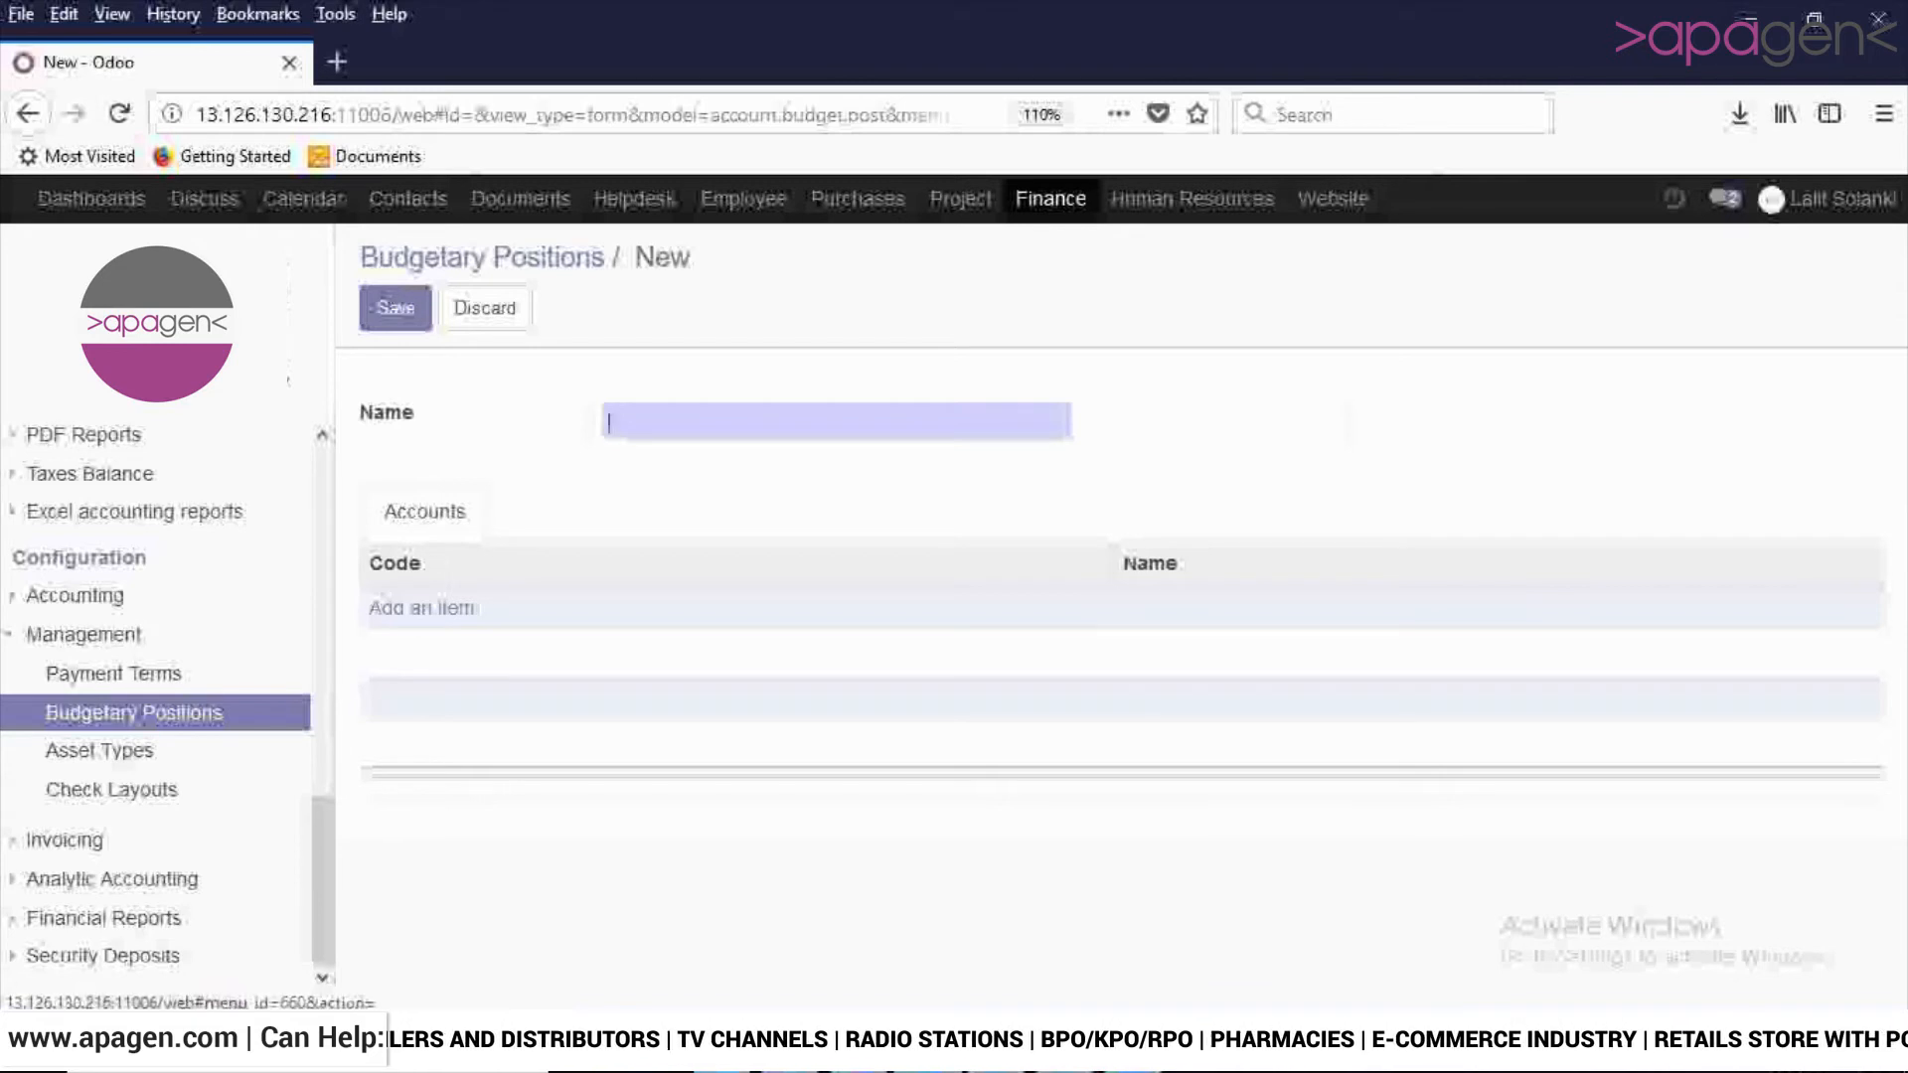
- Start a new asset type named "Vehicles" from the Asset Types list
click(99, 750)
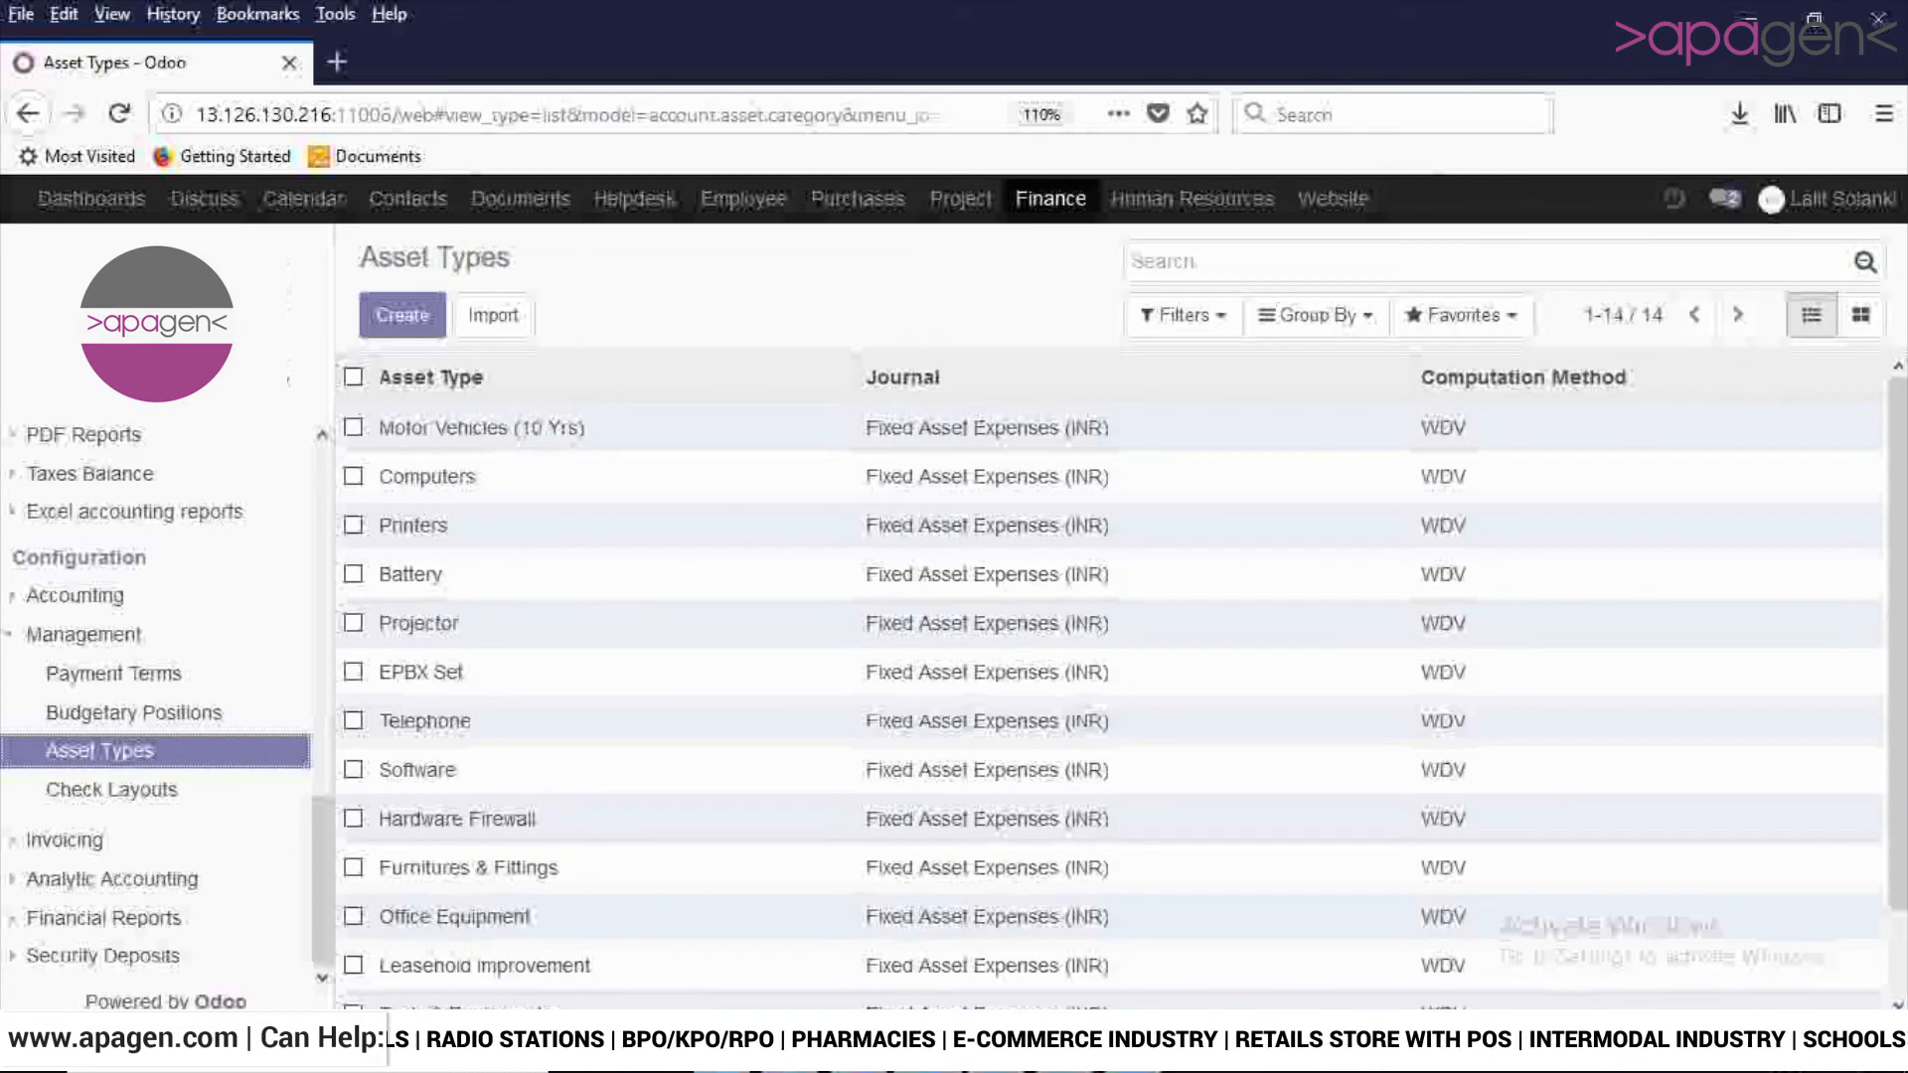
scroll(1108, 686, down, 1)
scroll(1108, 685, up, 1)
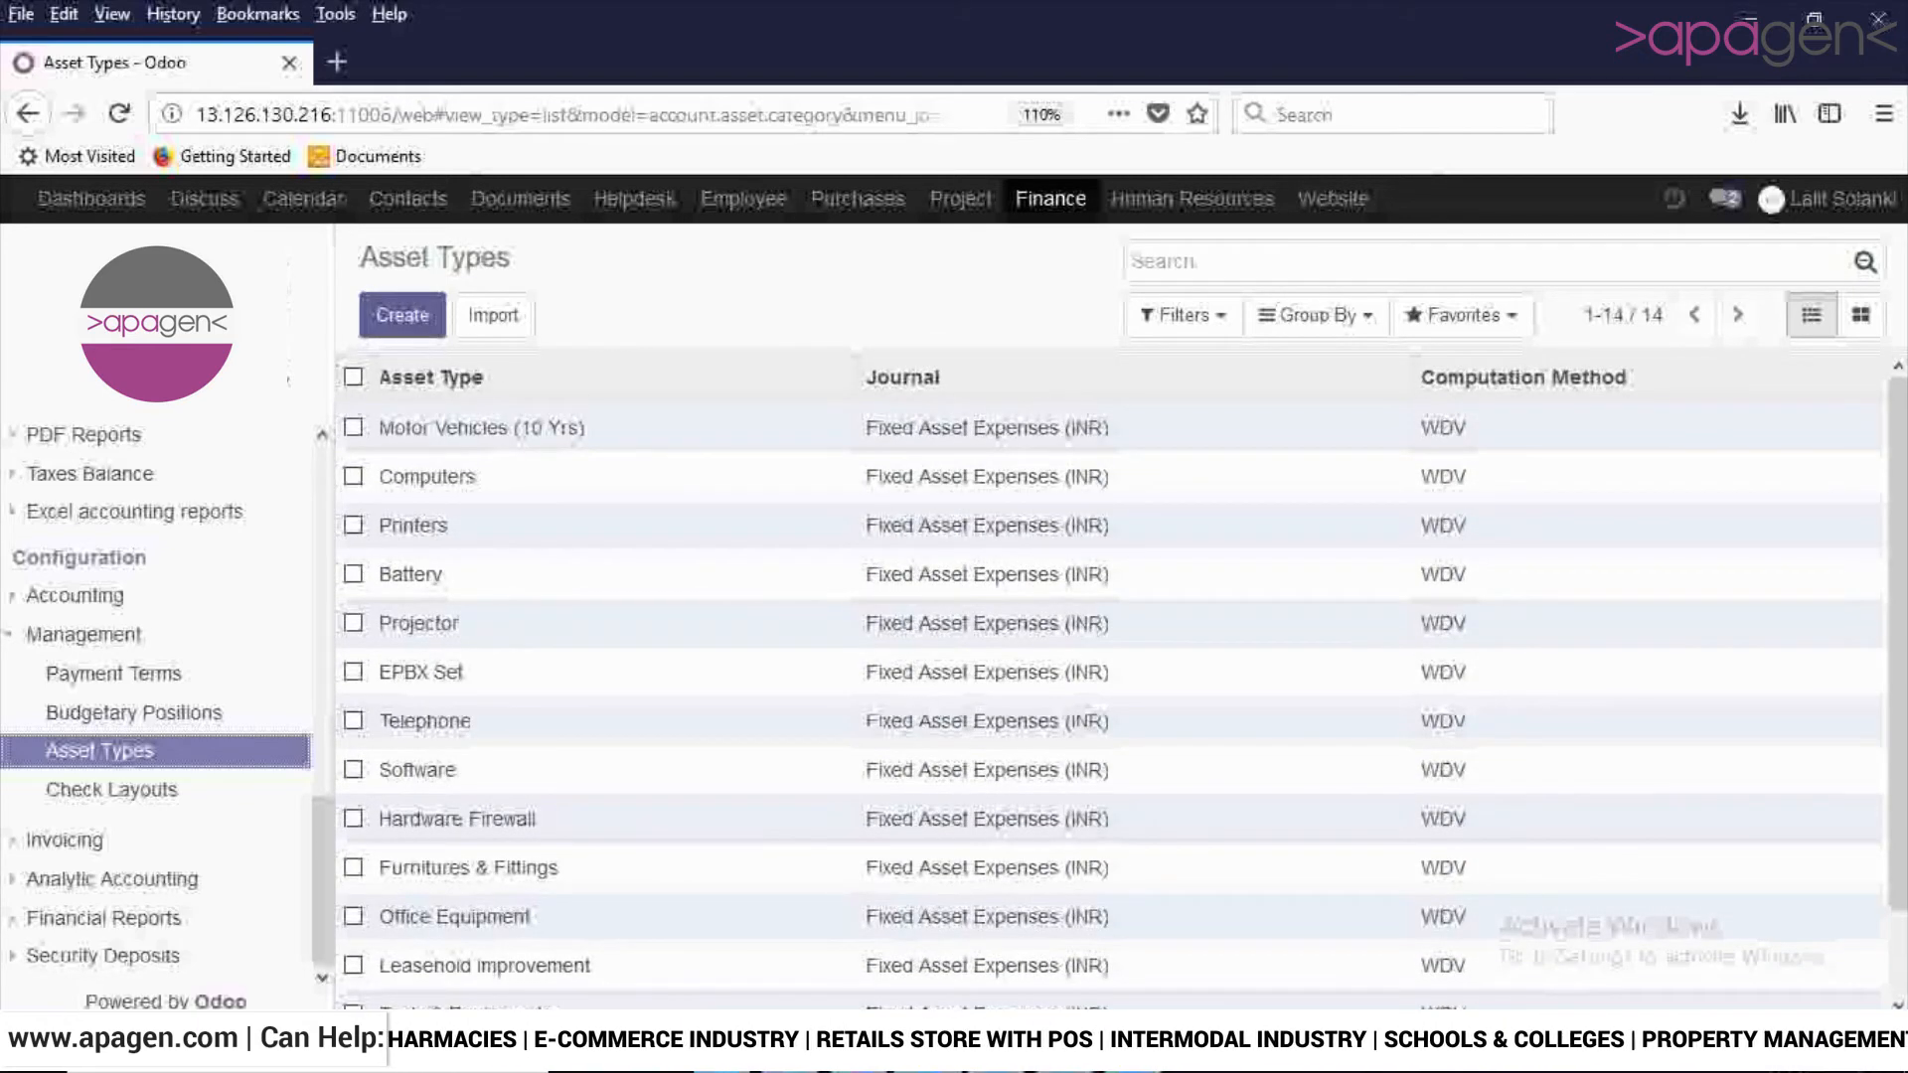
click(402, 315)
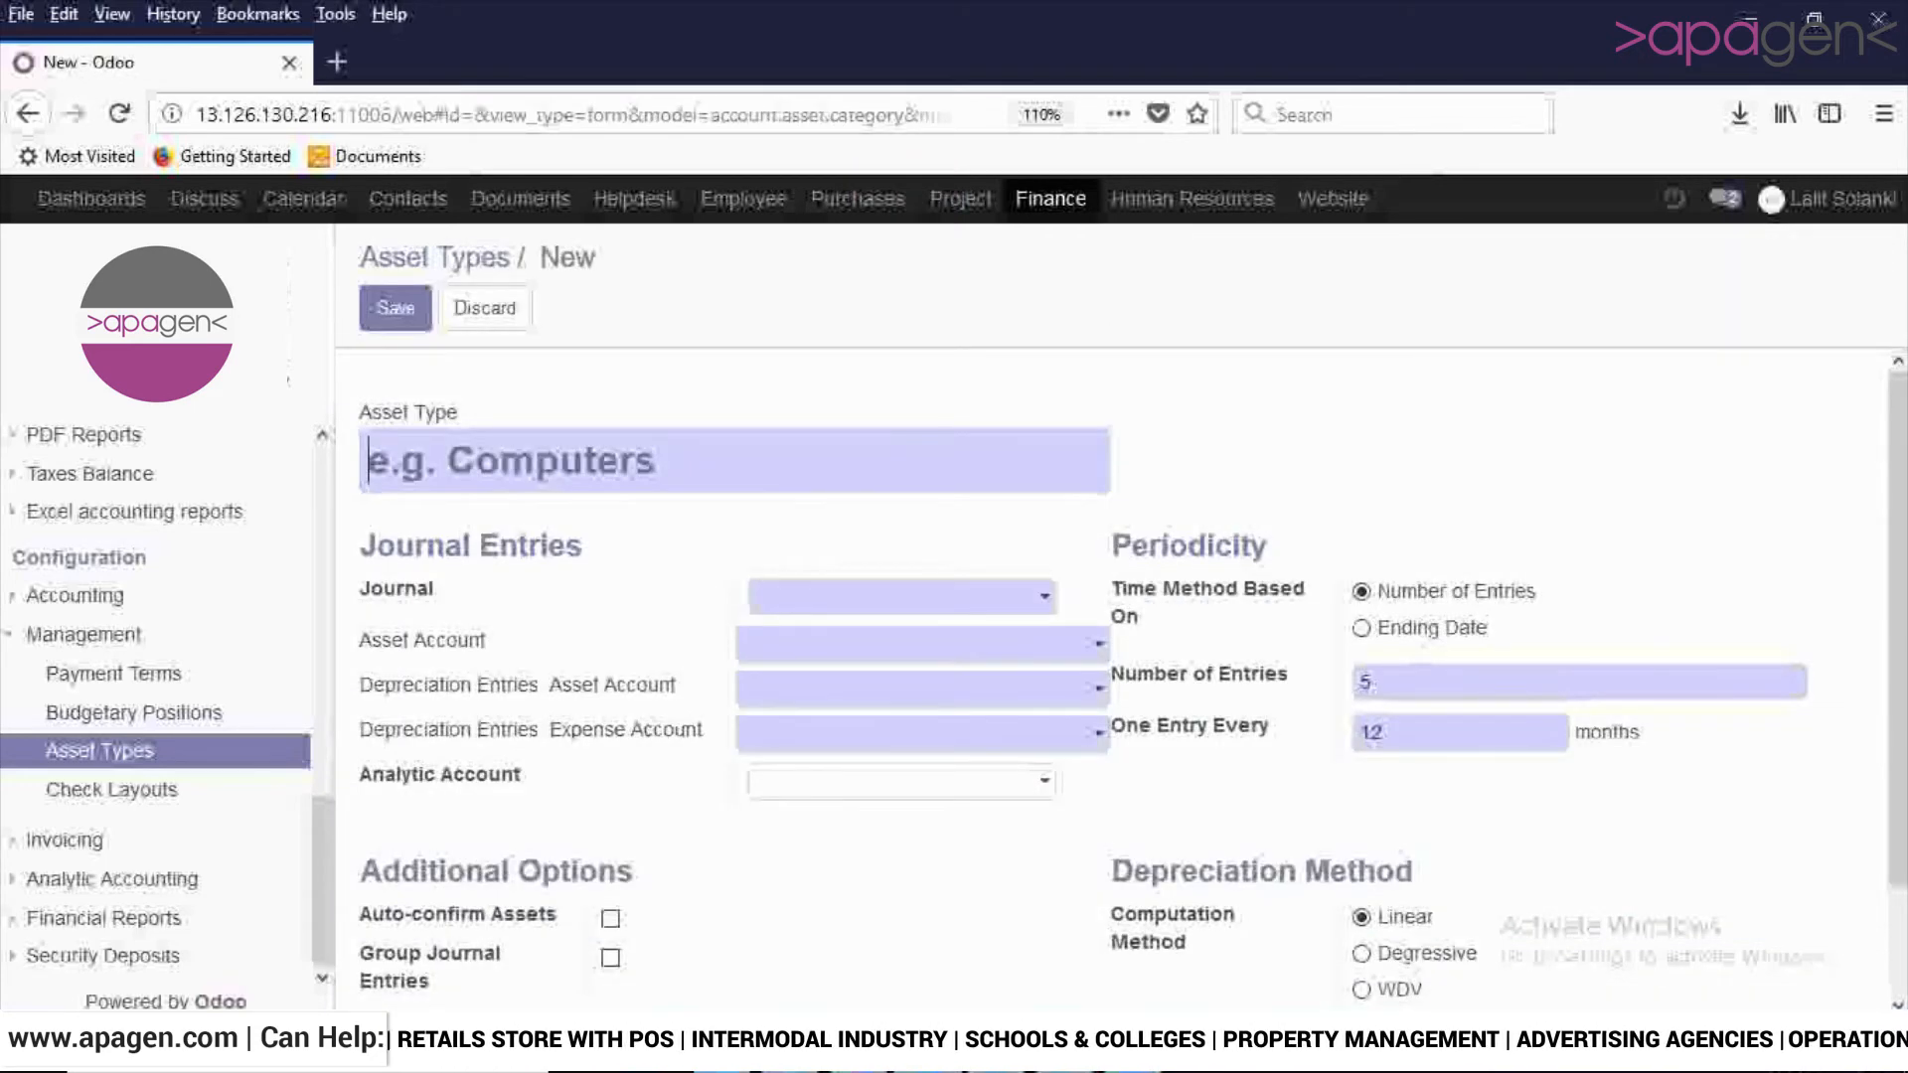
text(V)
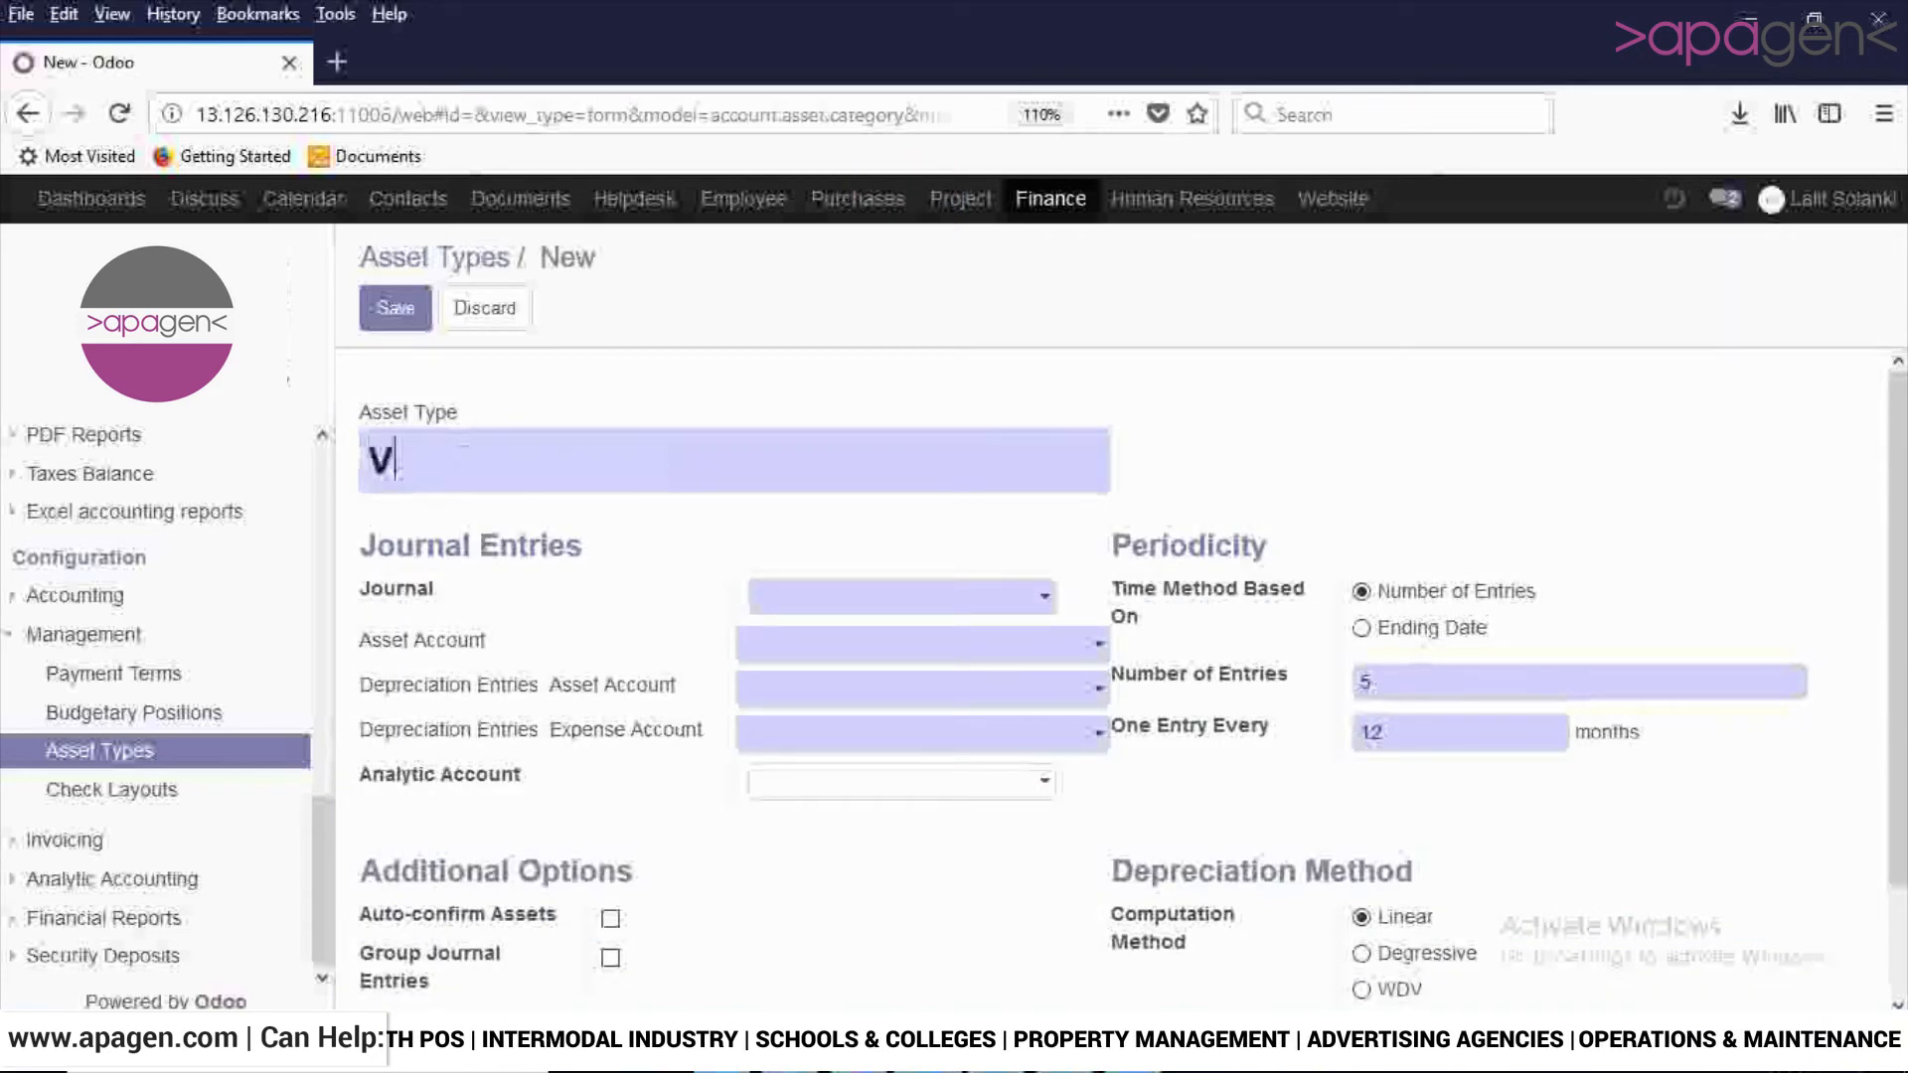
text(ehicle)
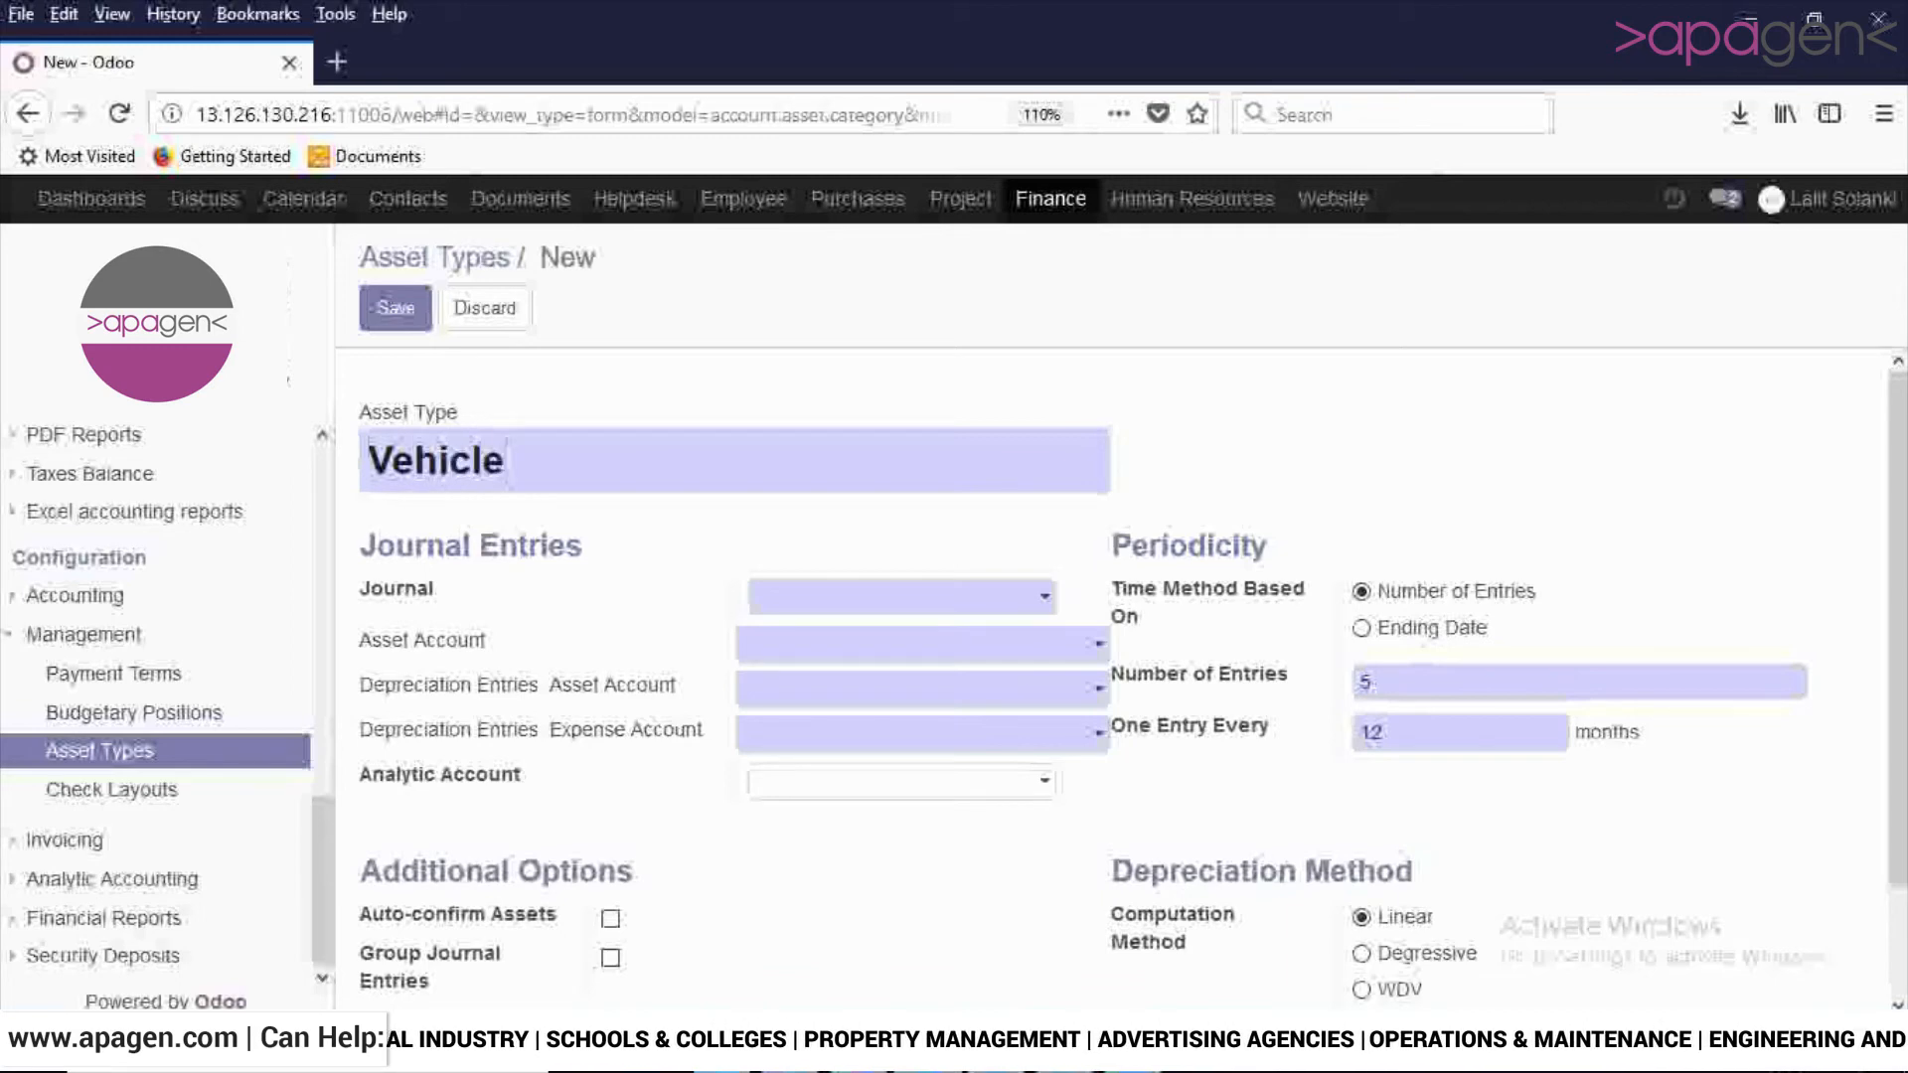
text(s)
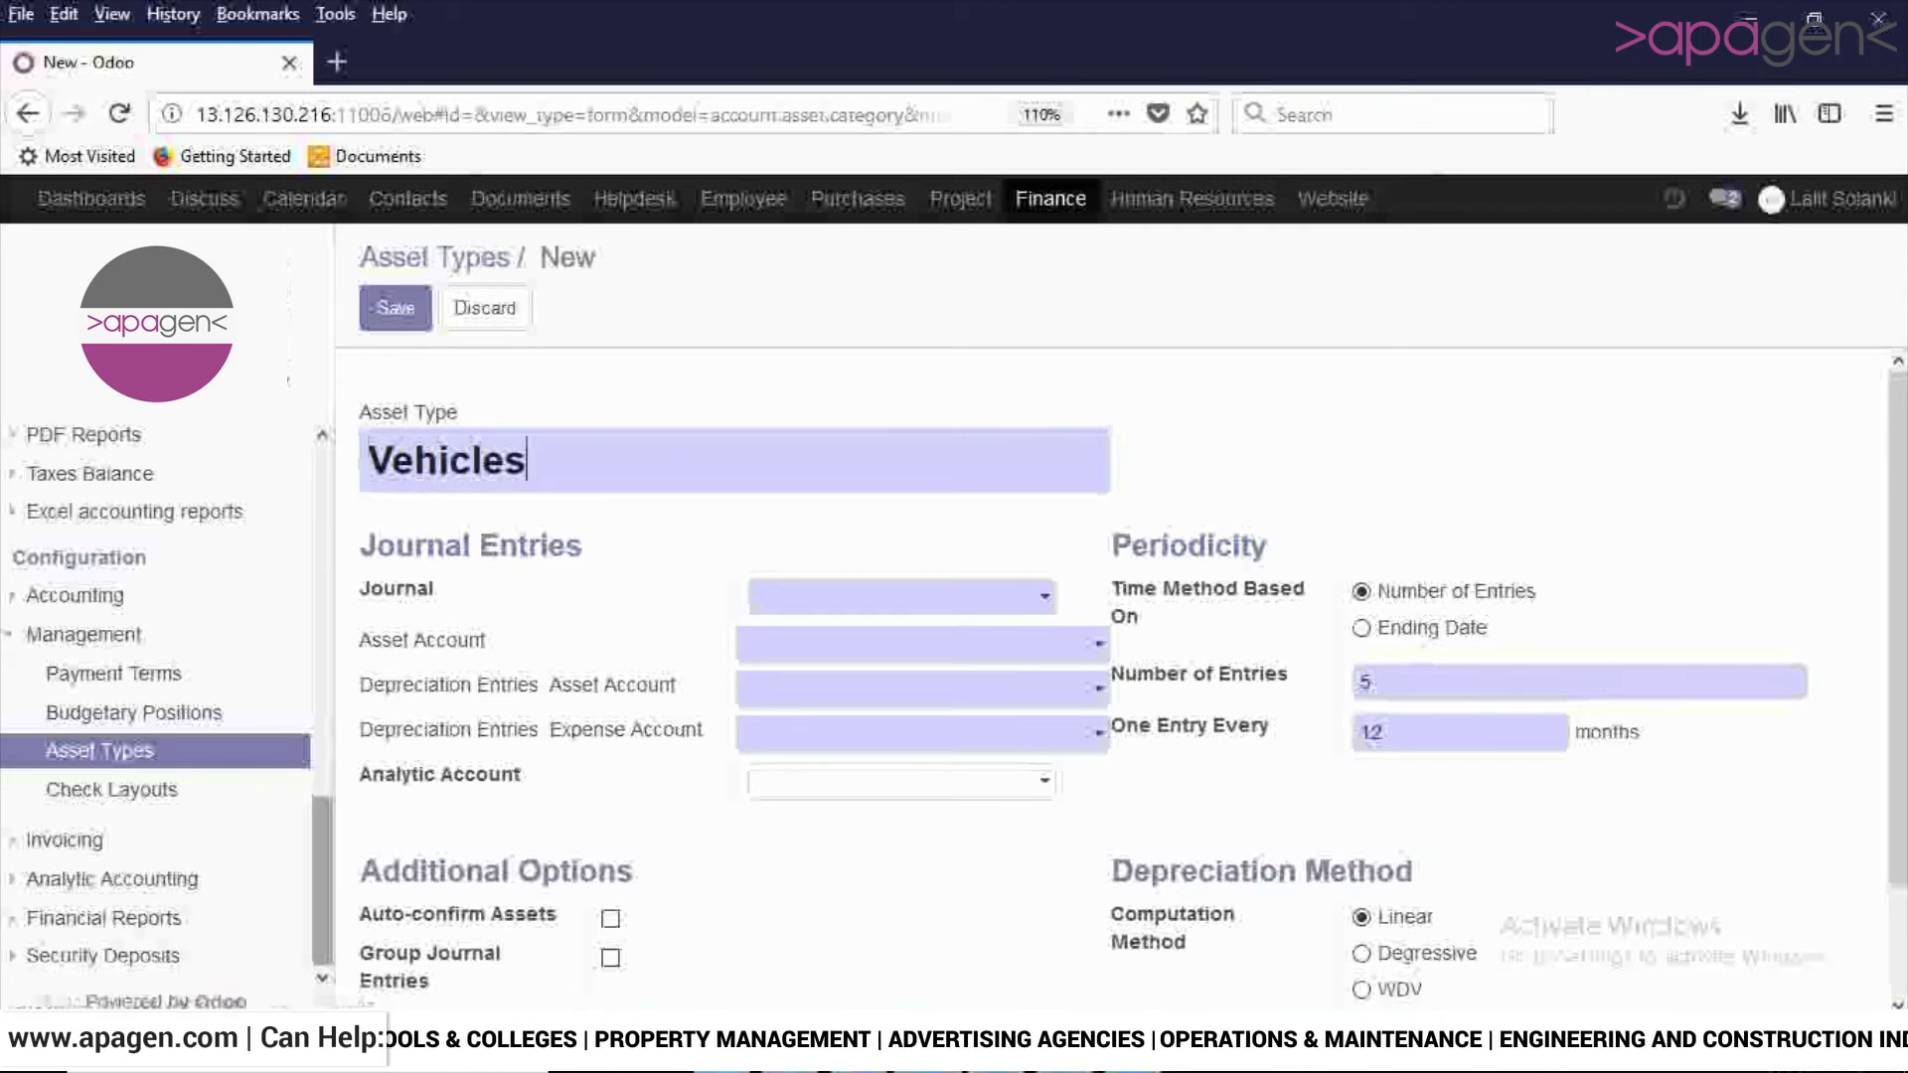
- View the Budgets and Assets entries of the Adviser Management section, keeping the new asset type form open
scroll(159, 696, up, 10)
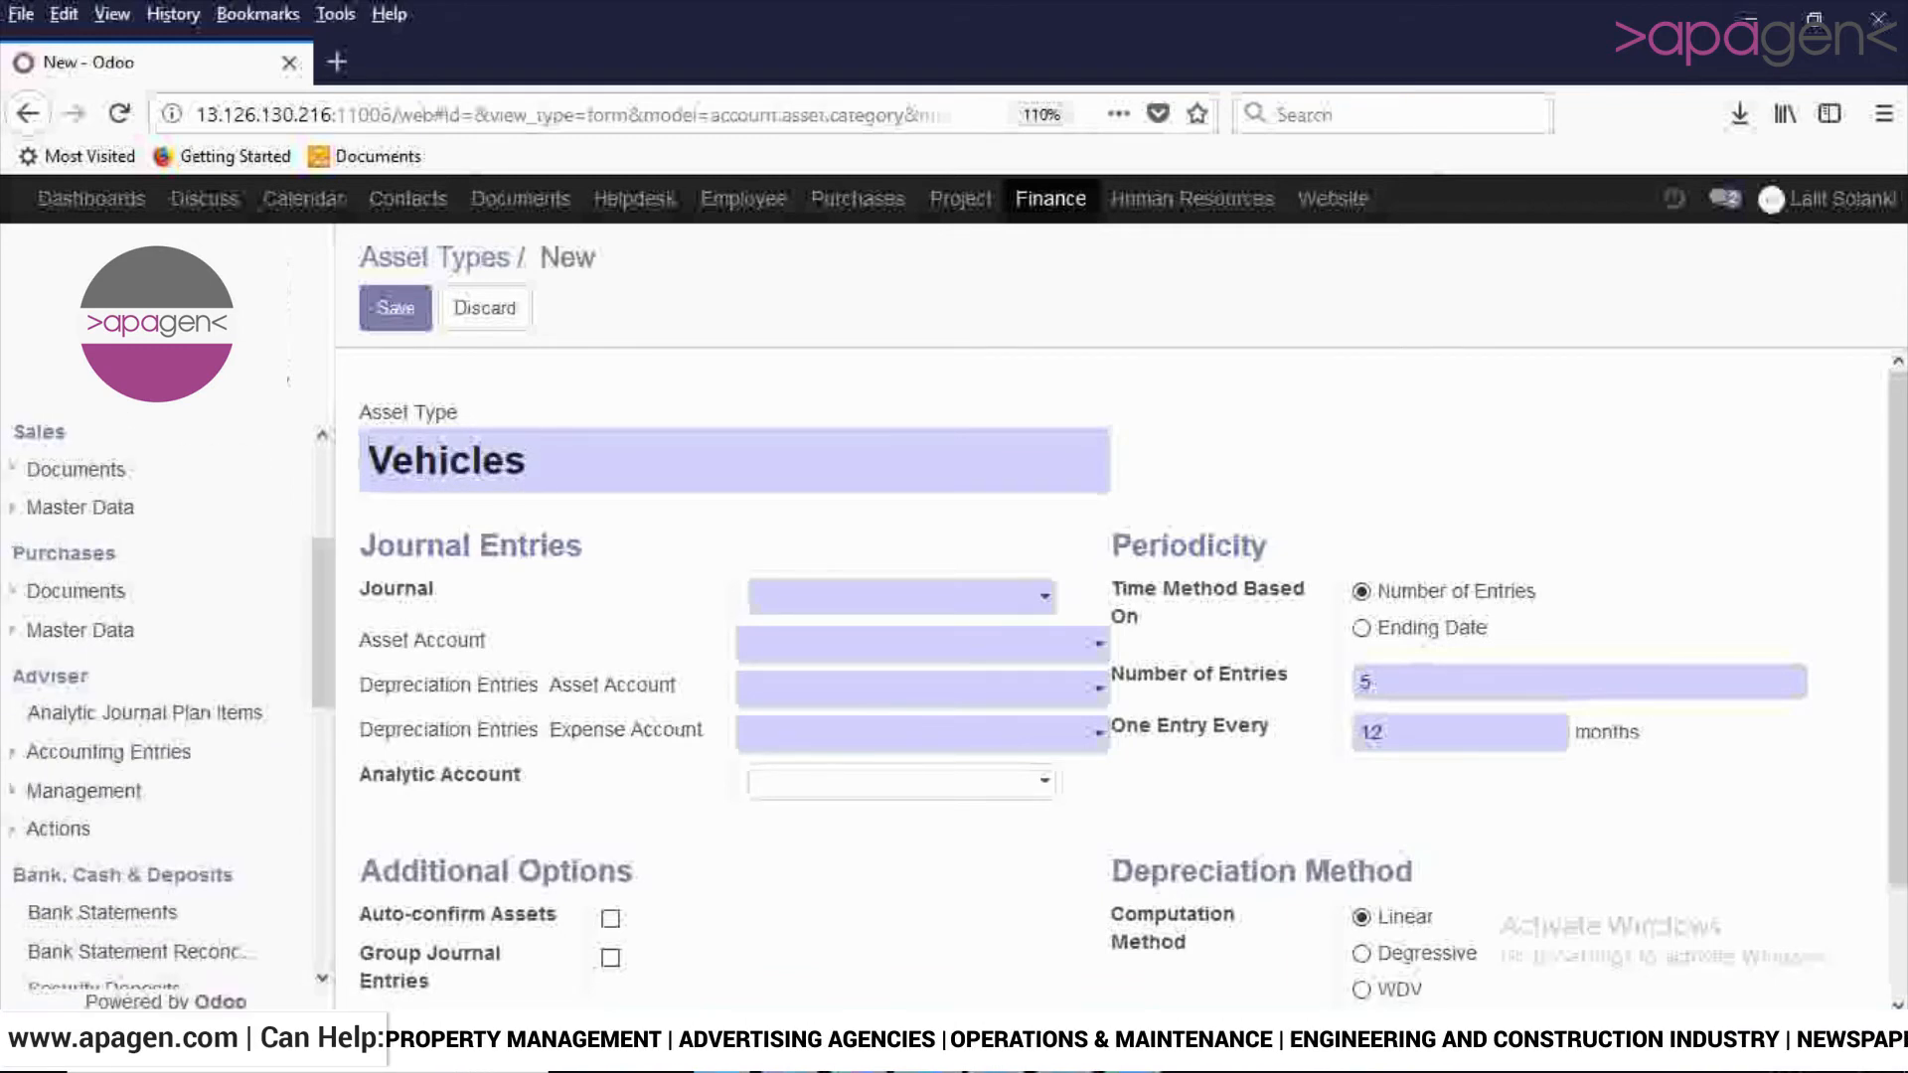
click(84, 792)
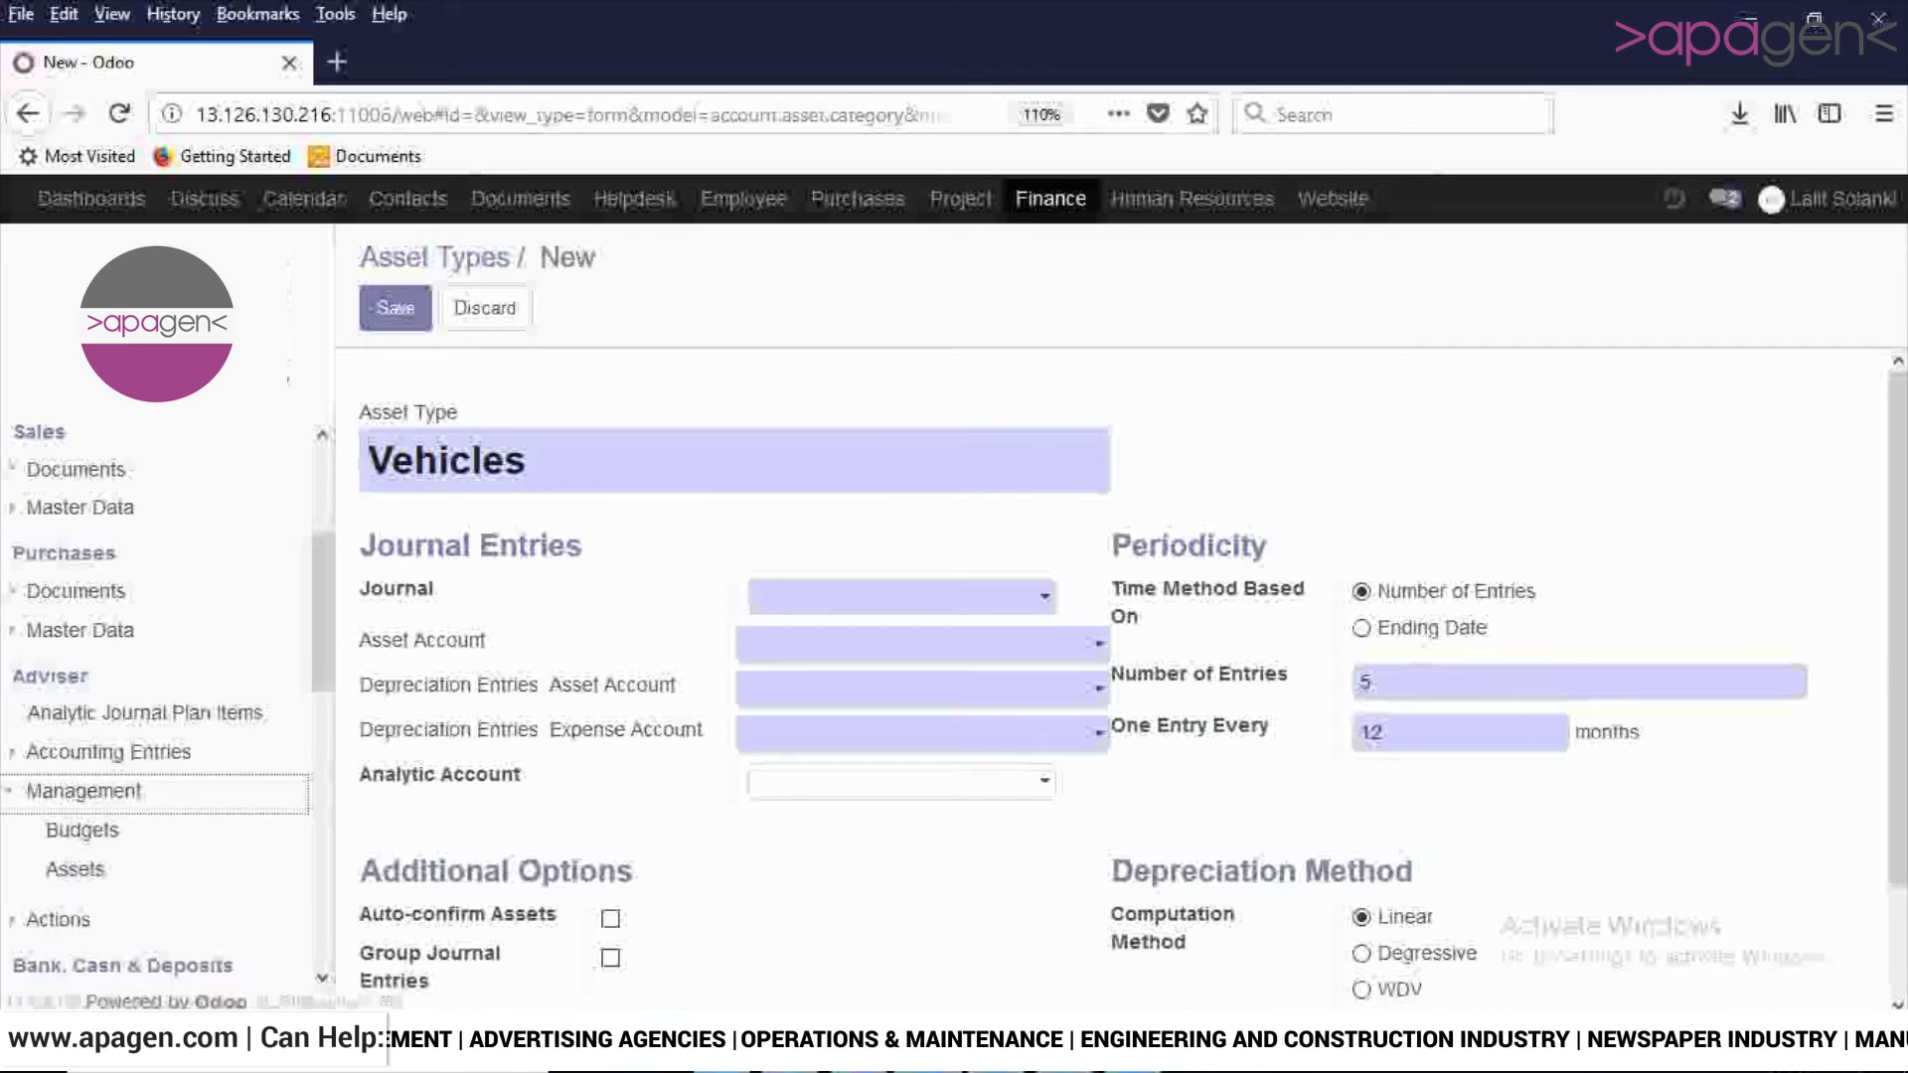
drag(324, 656, 341, 752)
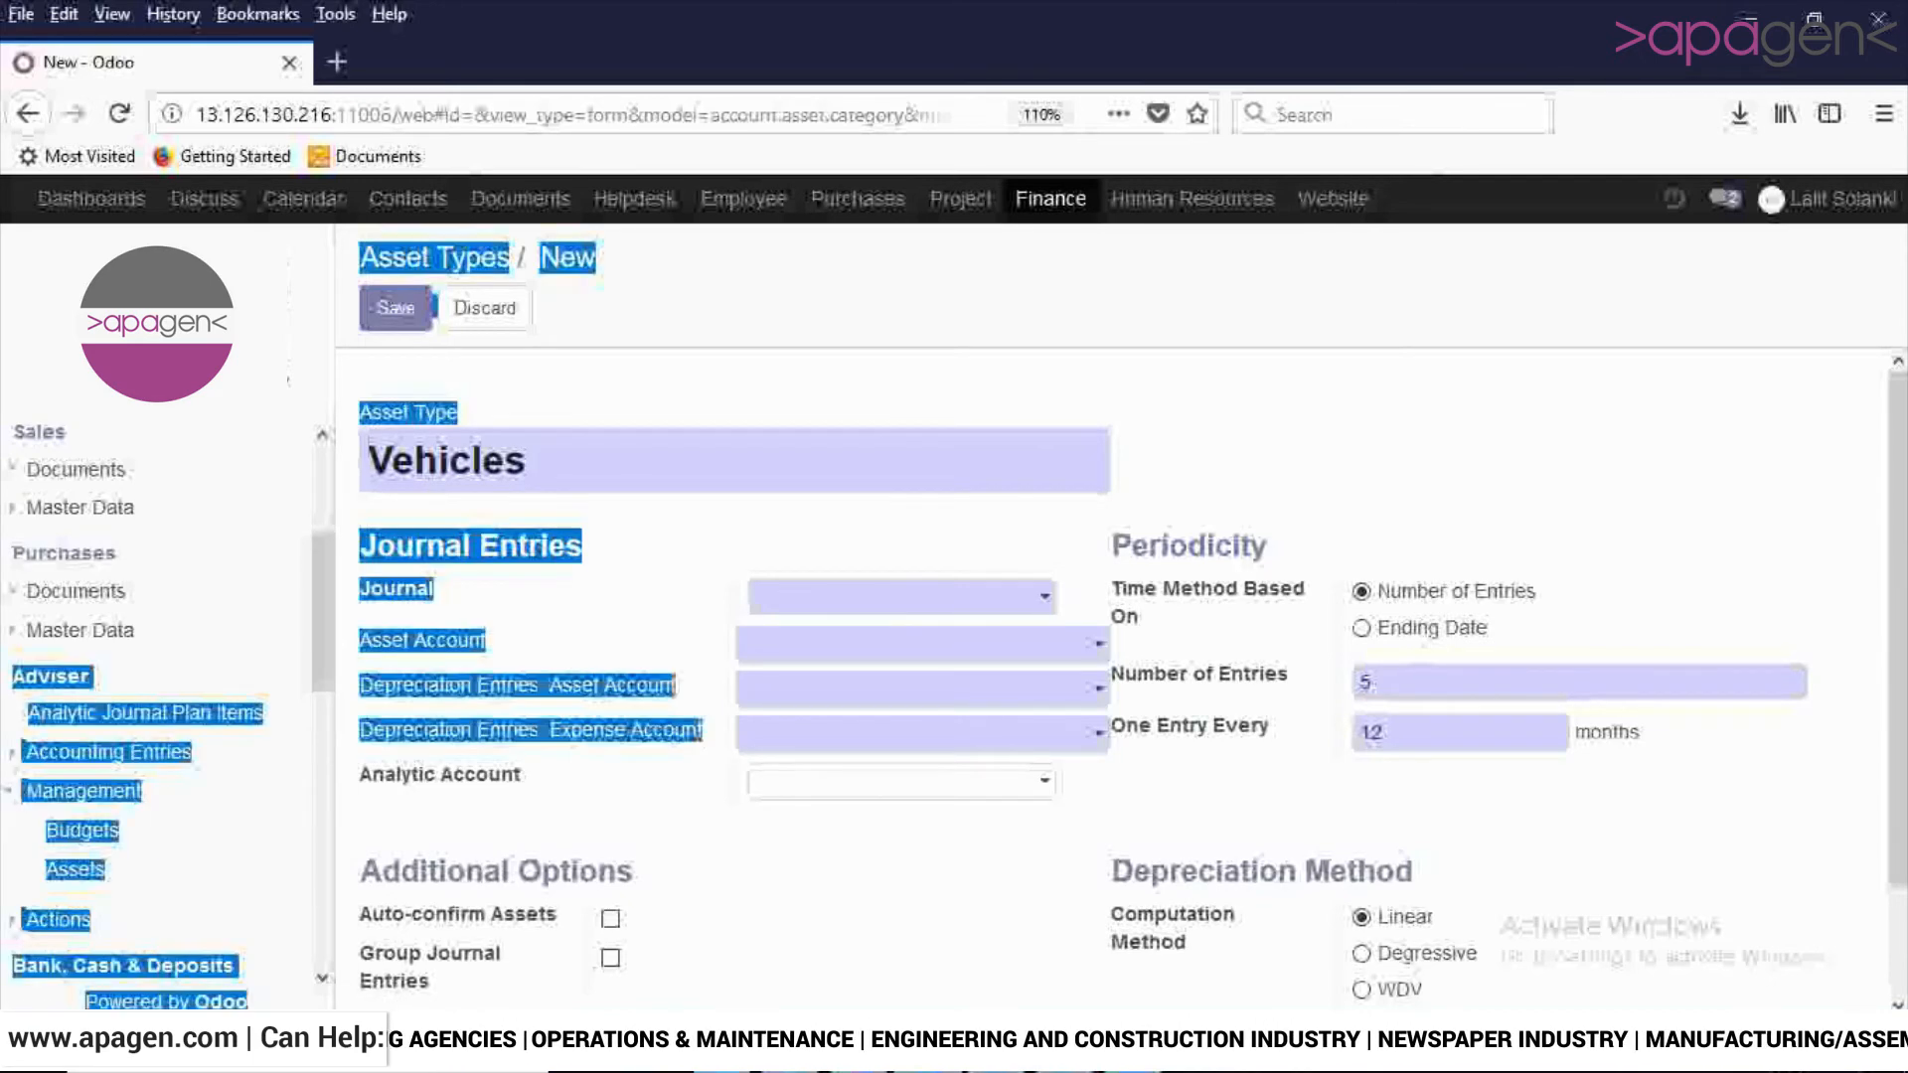
click(302, 636)
drag(323, 616, 323, 887)
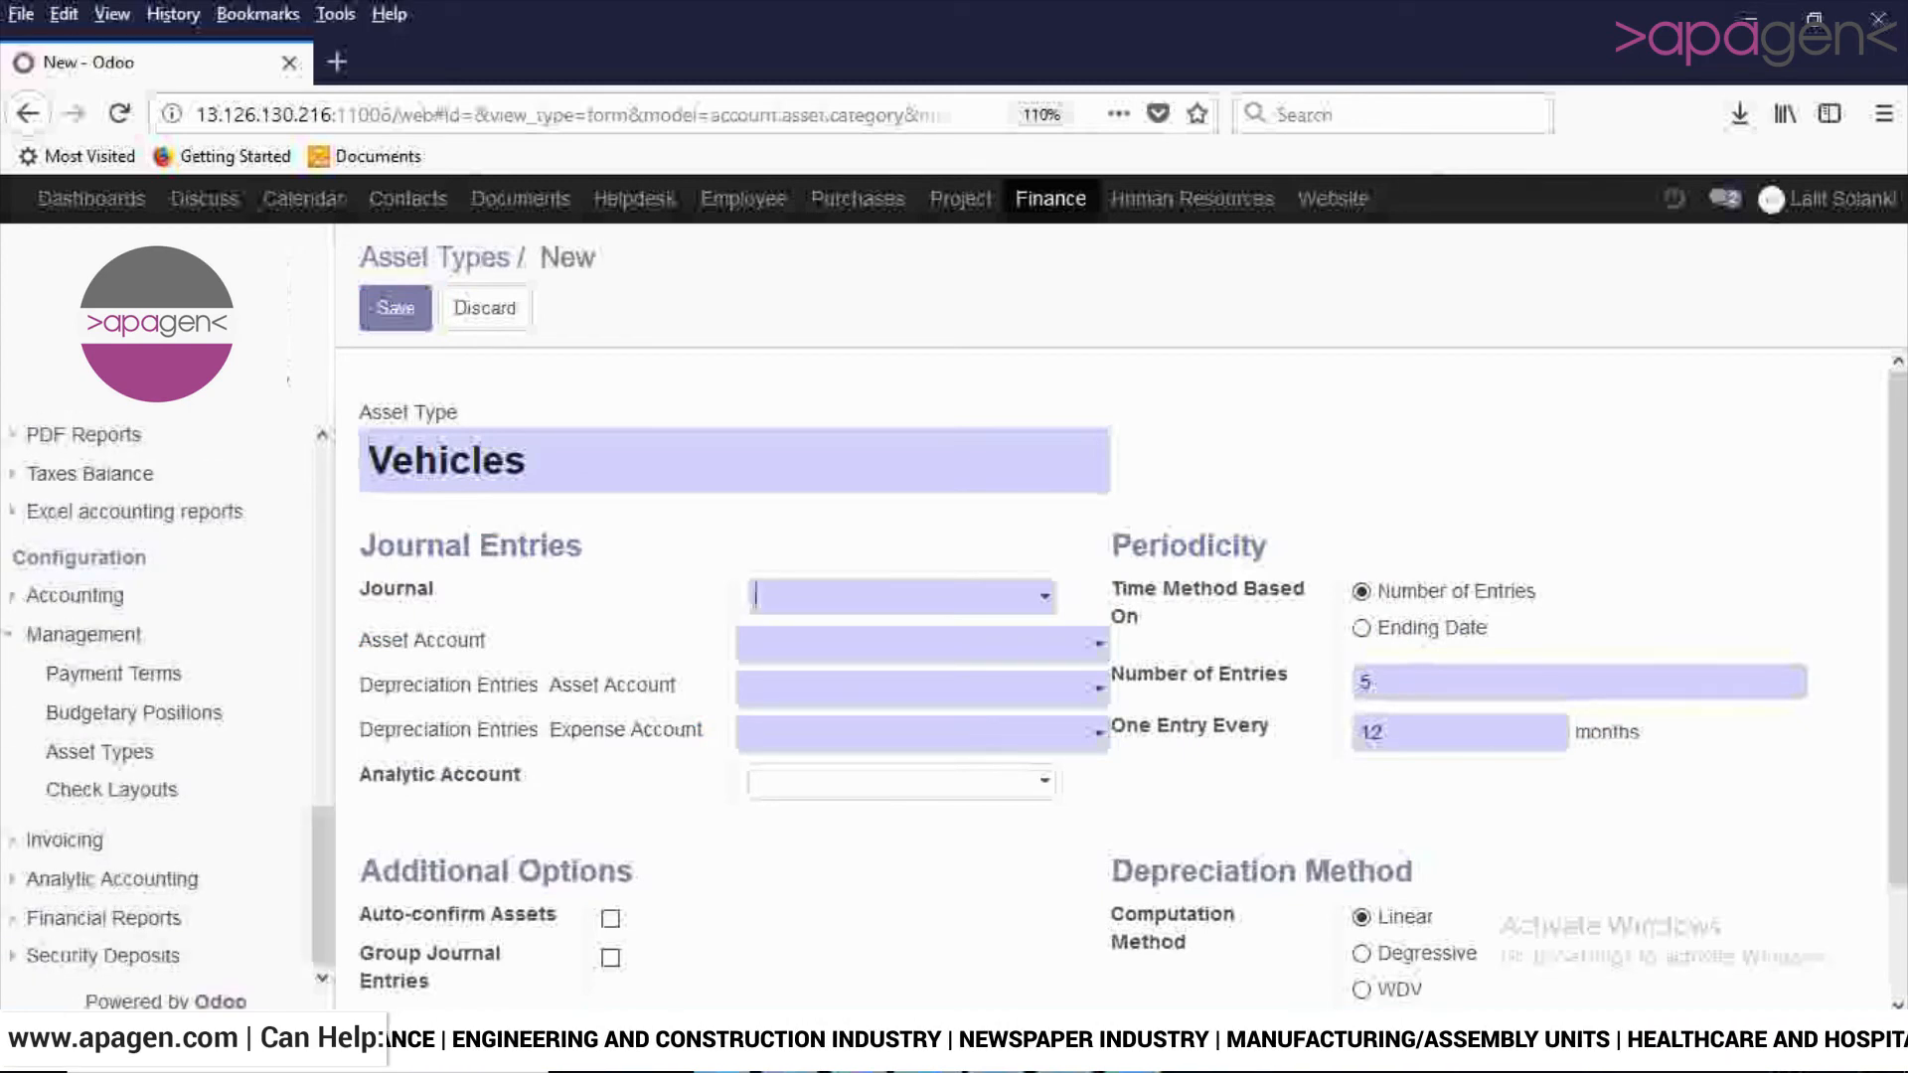
- View the journal and account choices for the Vehicles asset type and set its Depreciation Entries Expense Account to account 120000
click(756, 595)
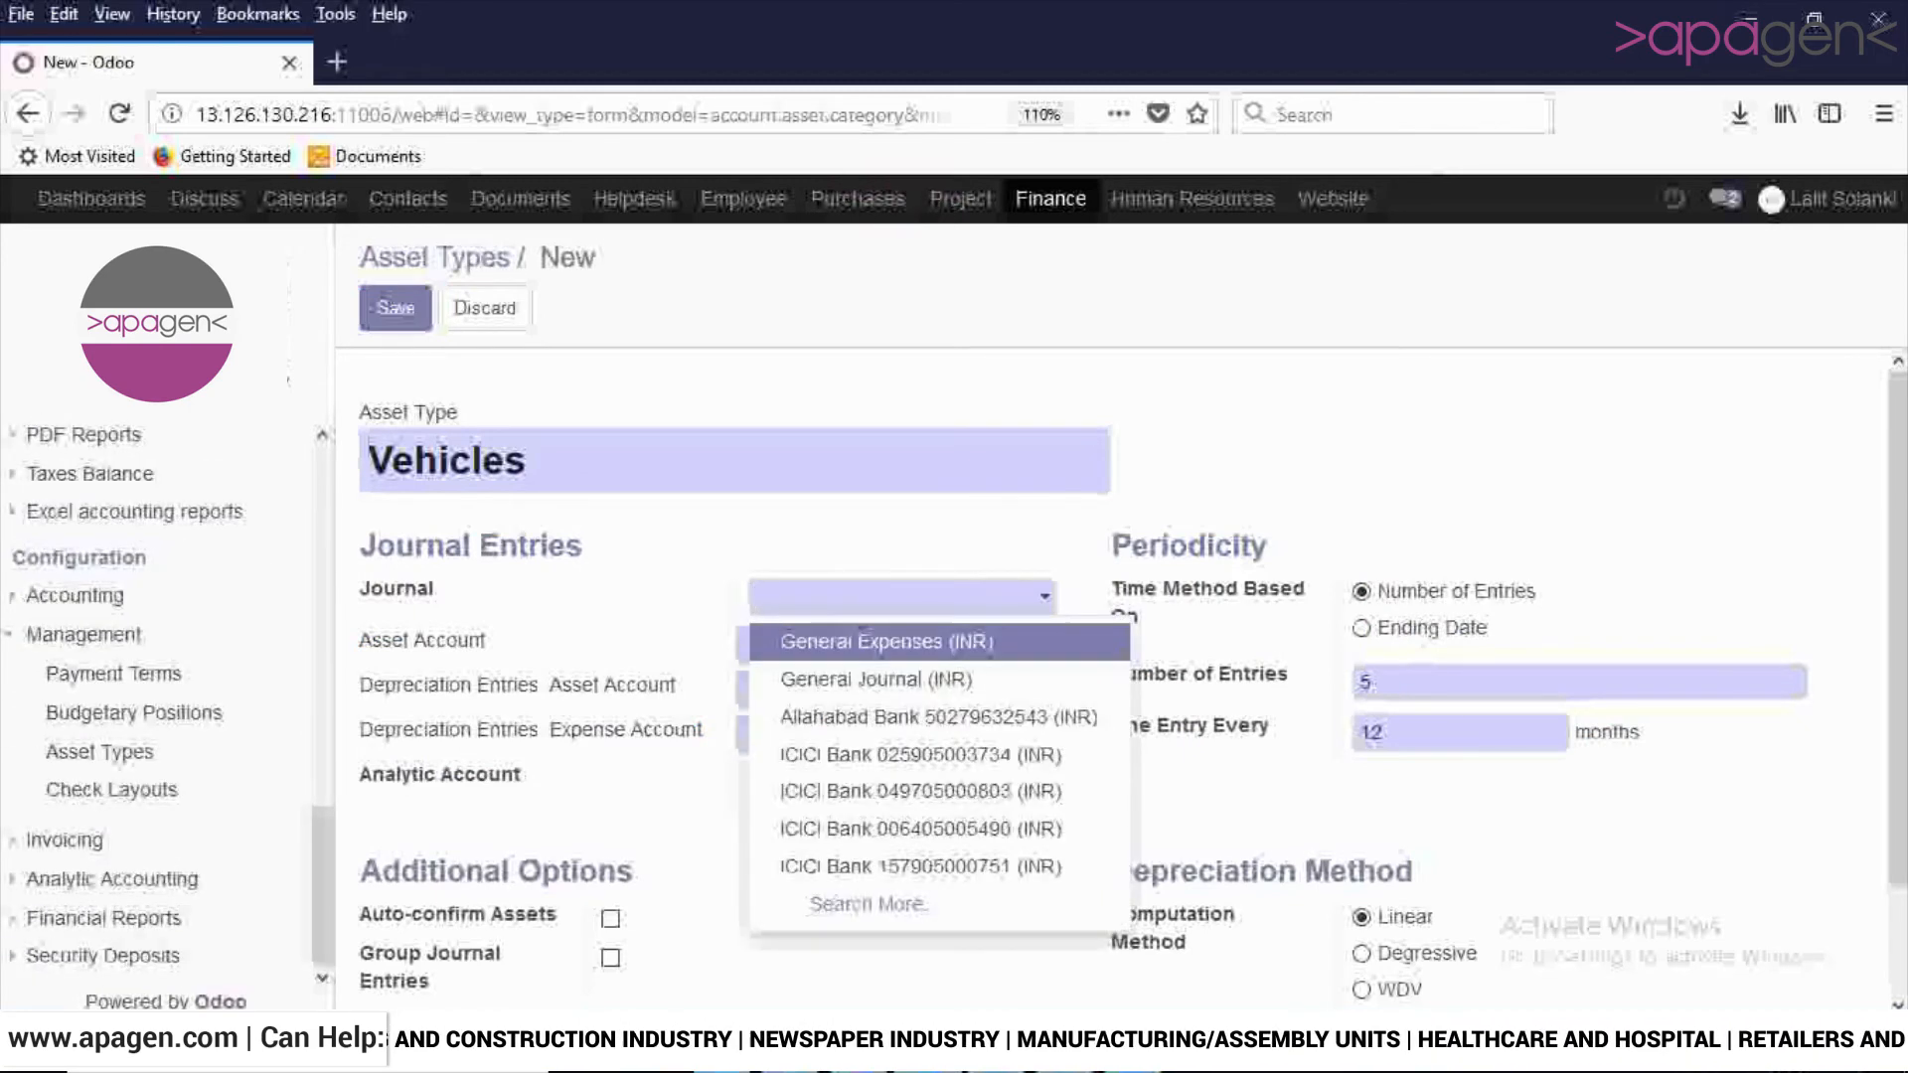
key(Escape)
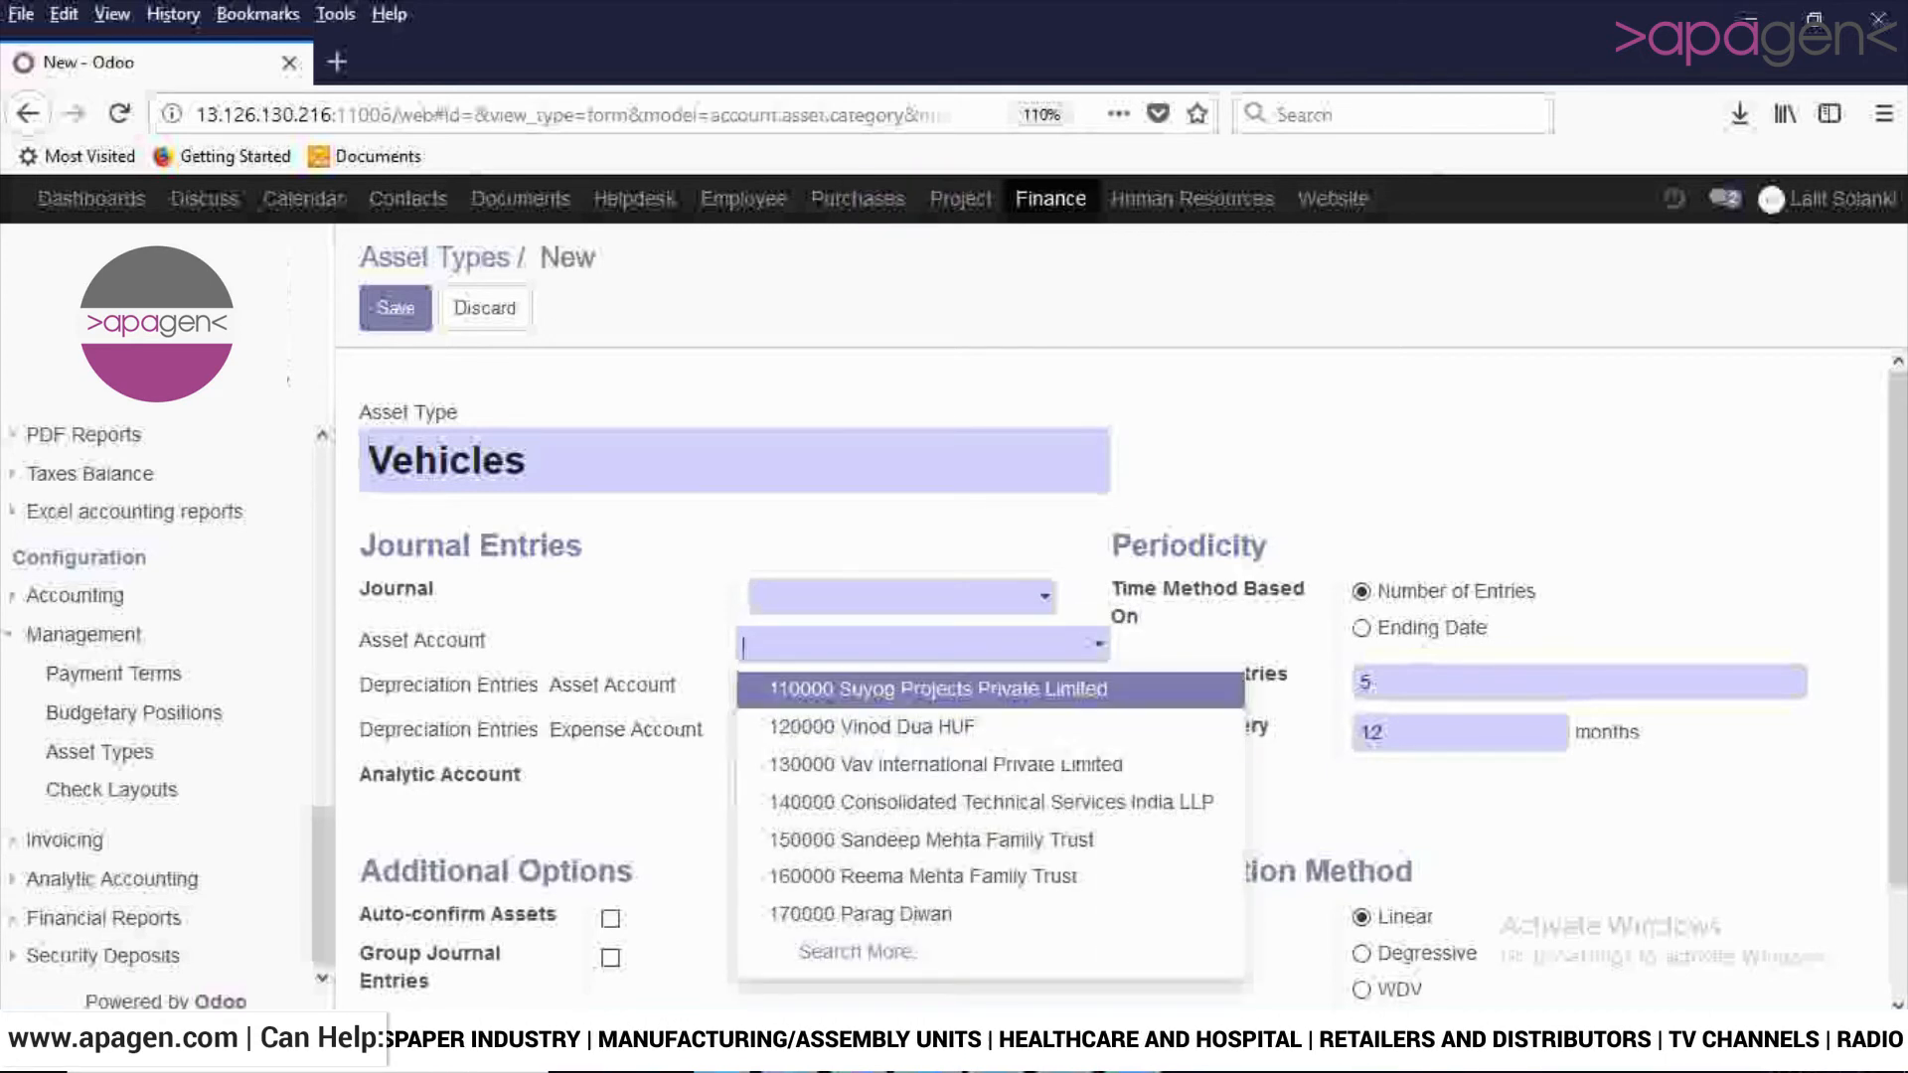
key(Escape)
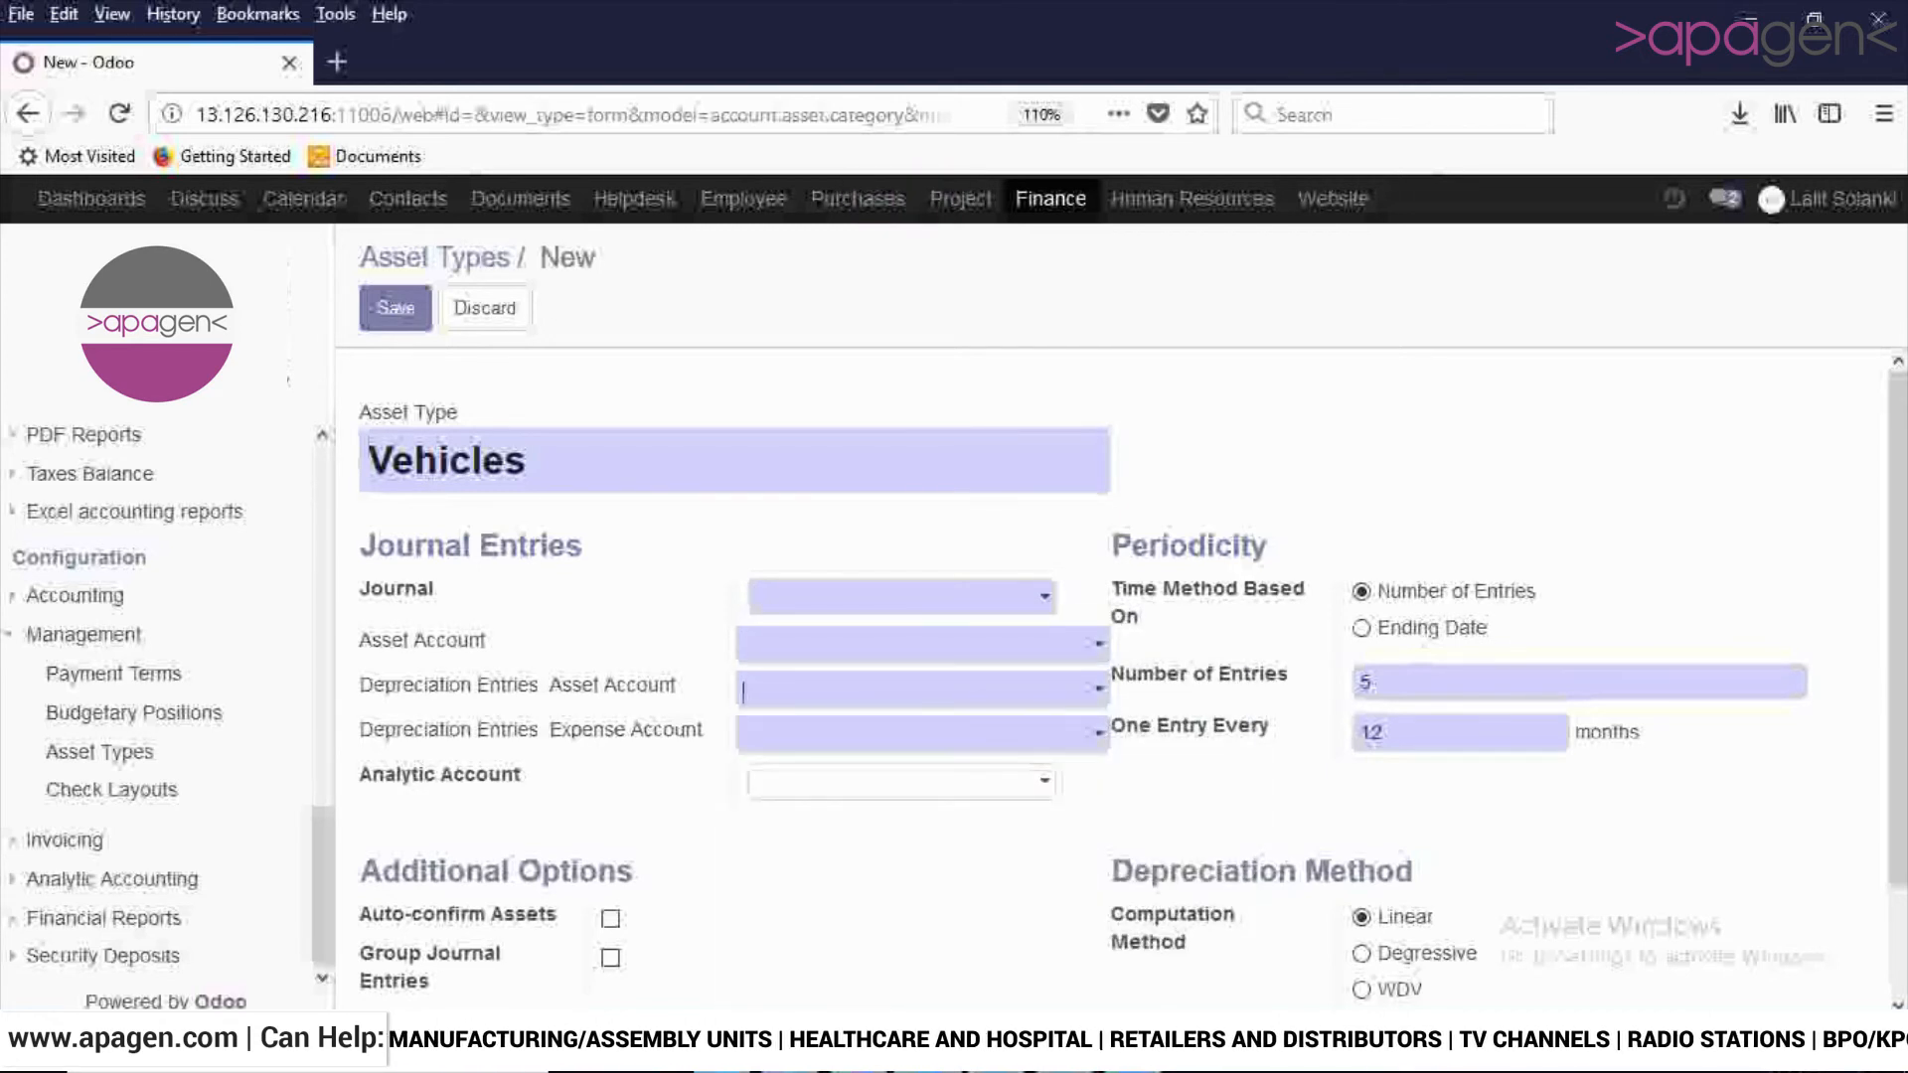
click(922, 688)
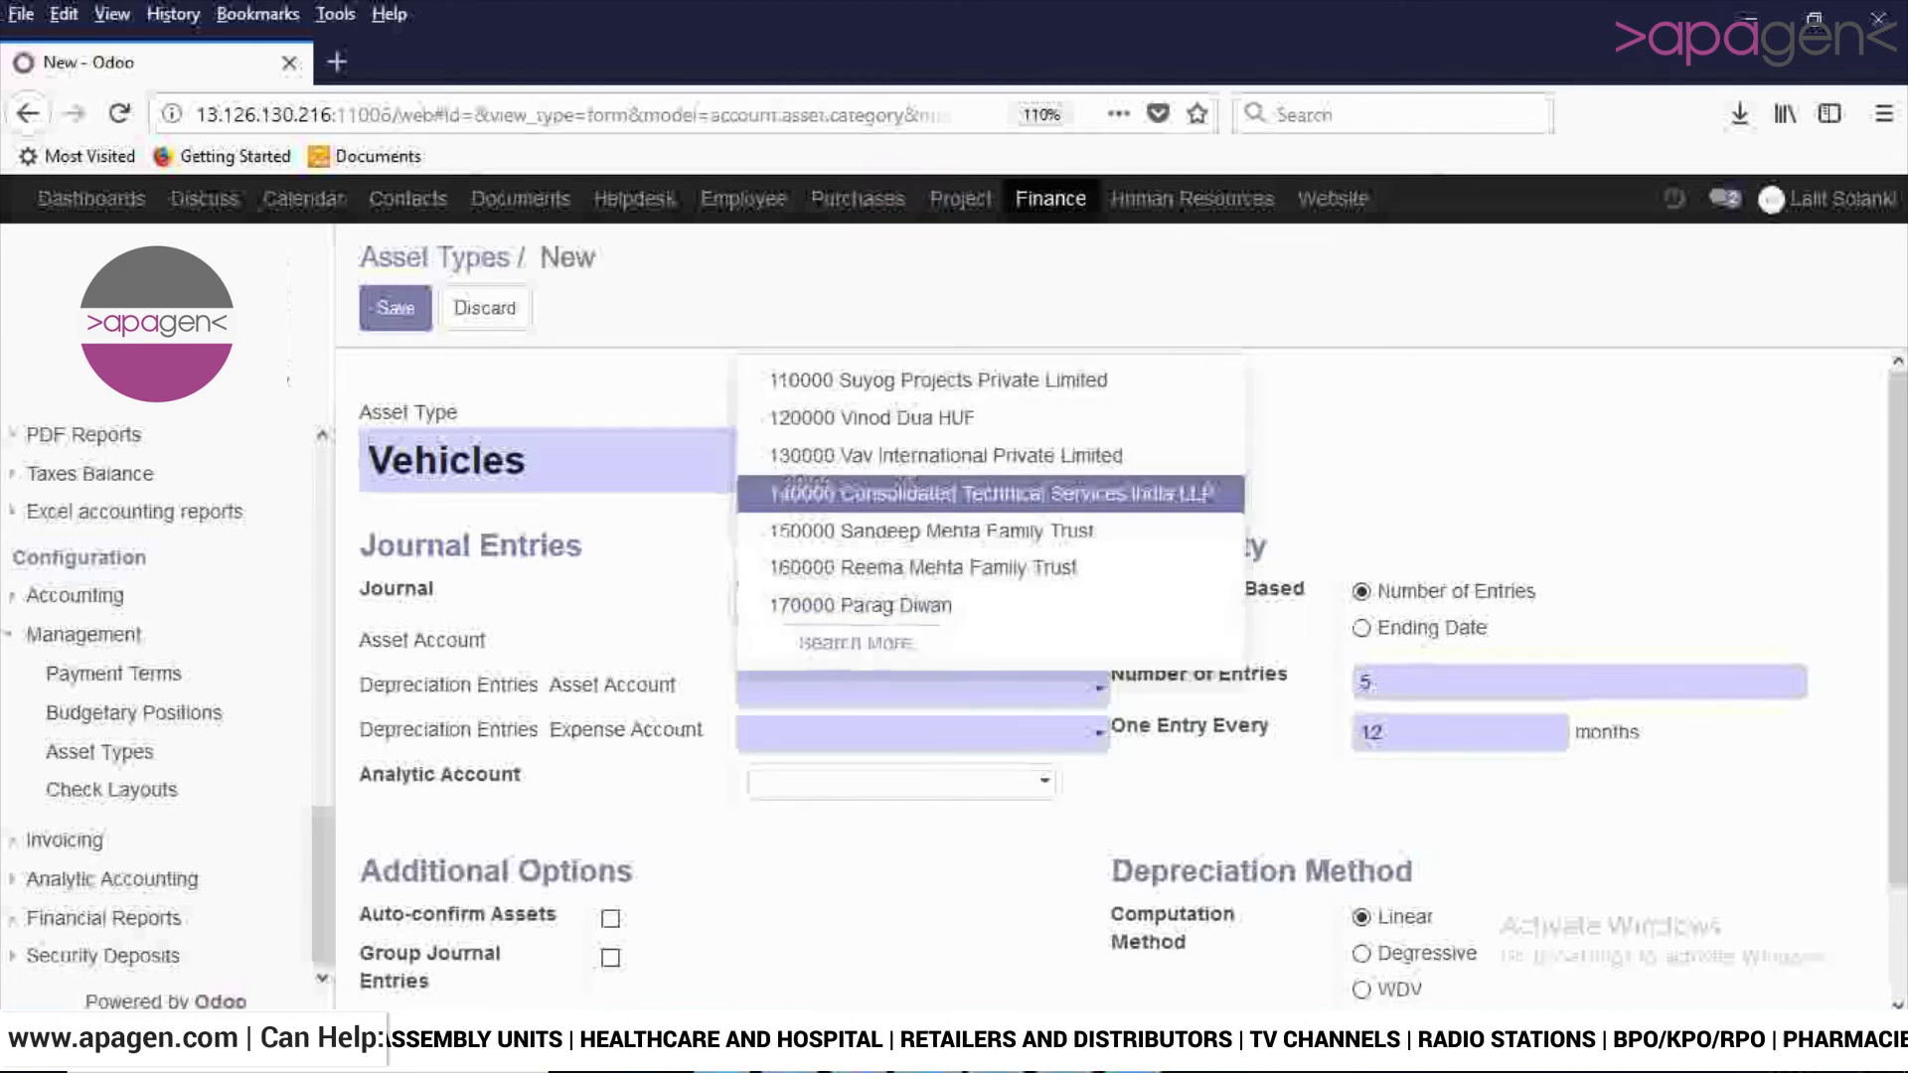
click(923, 733)
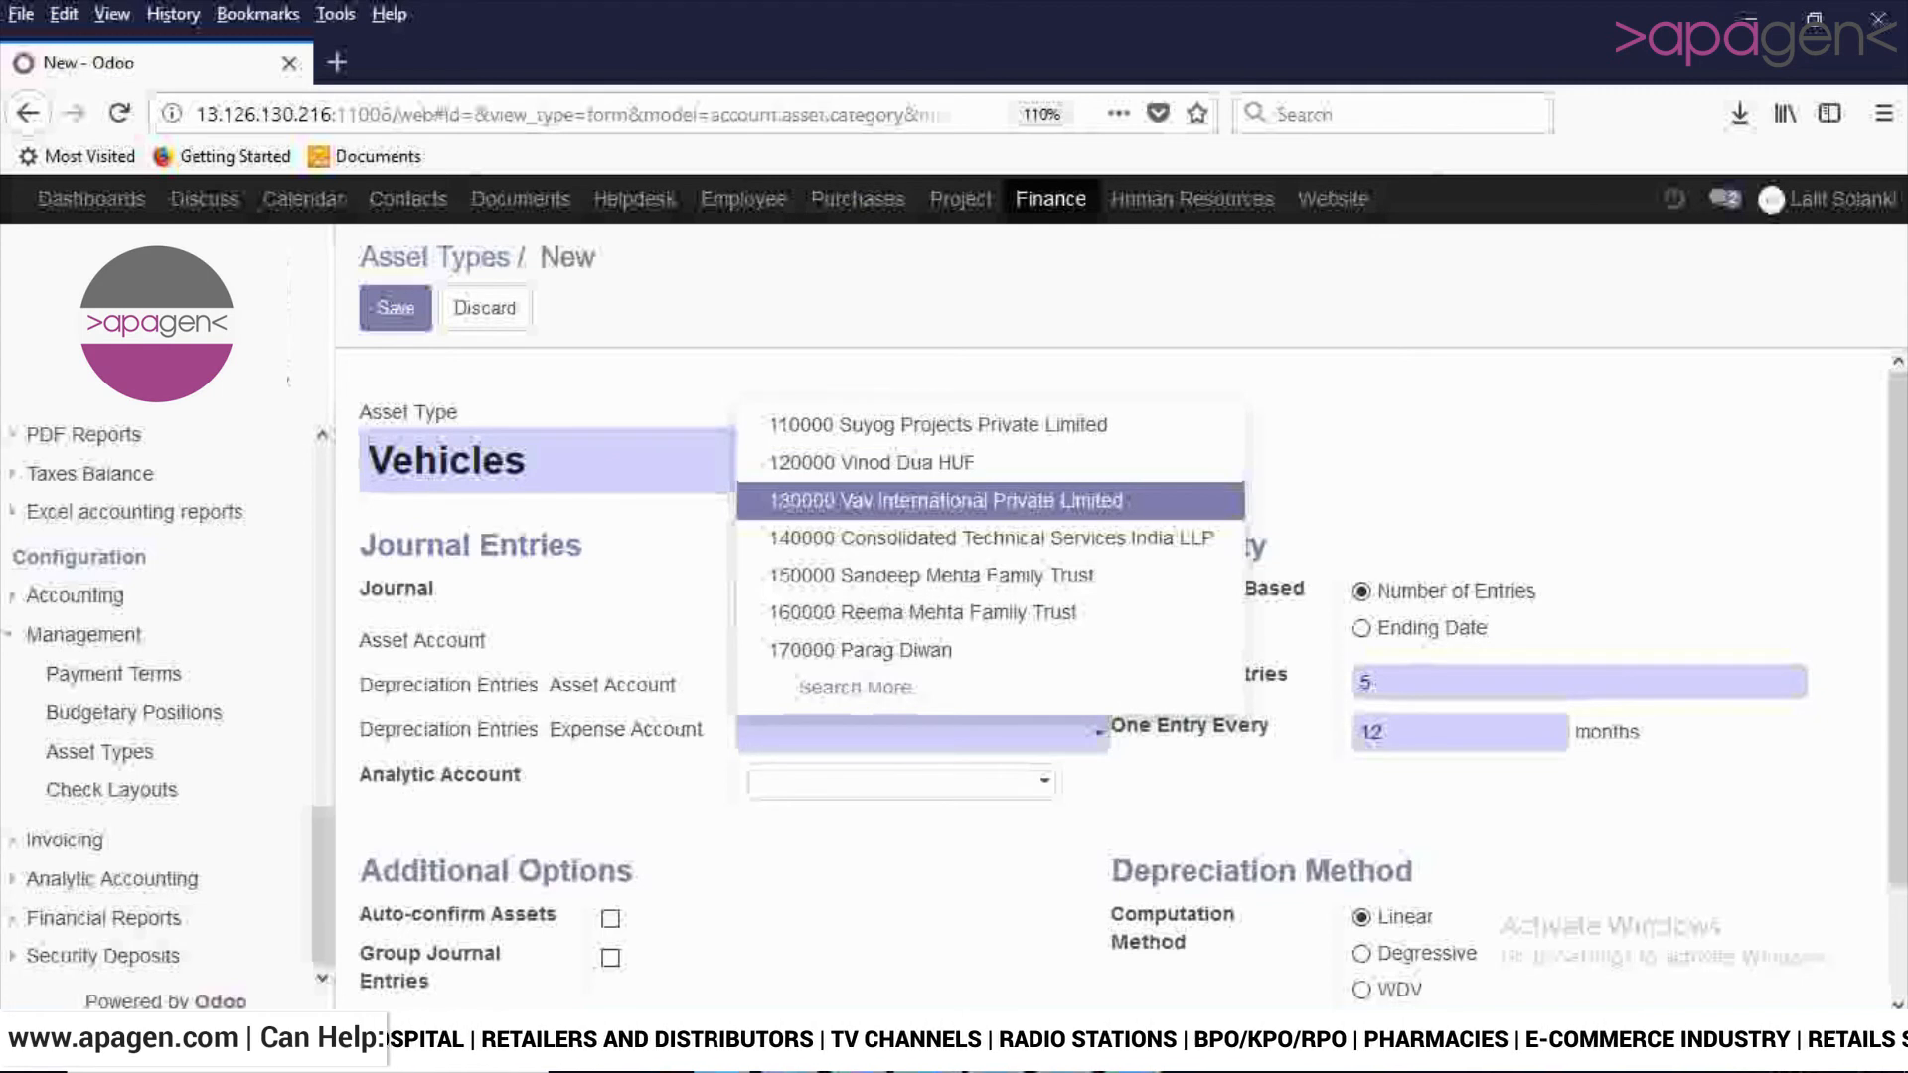
click(873, 463)
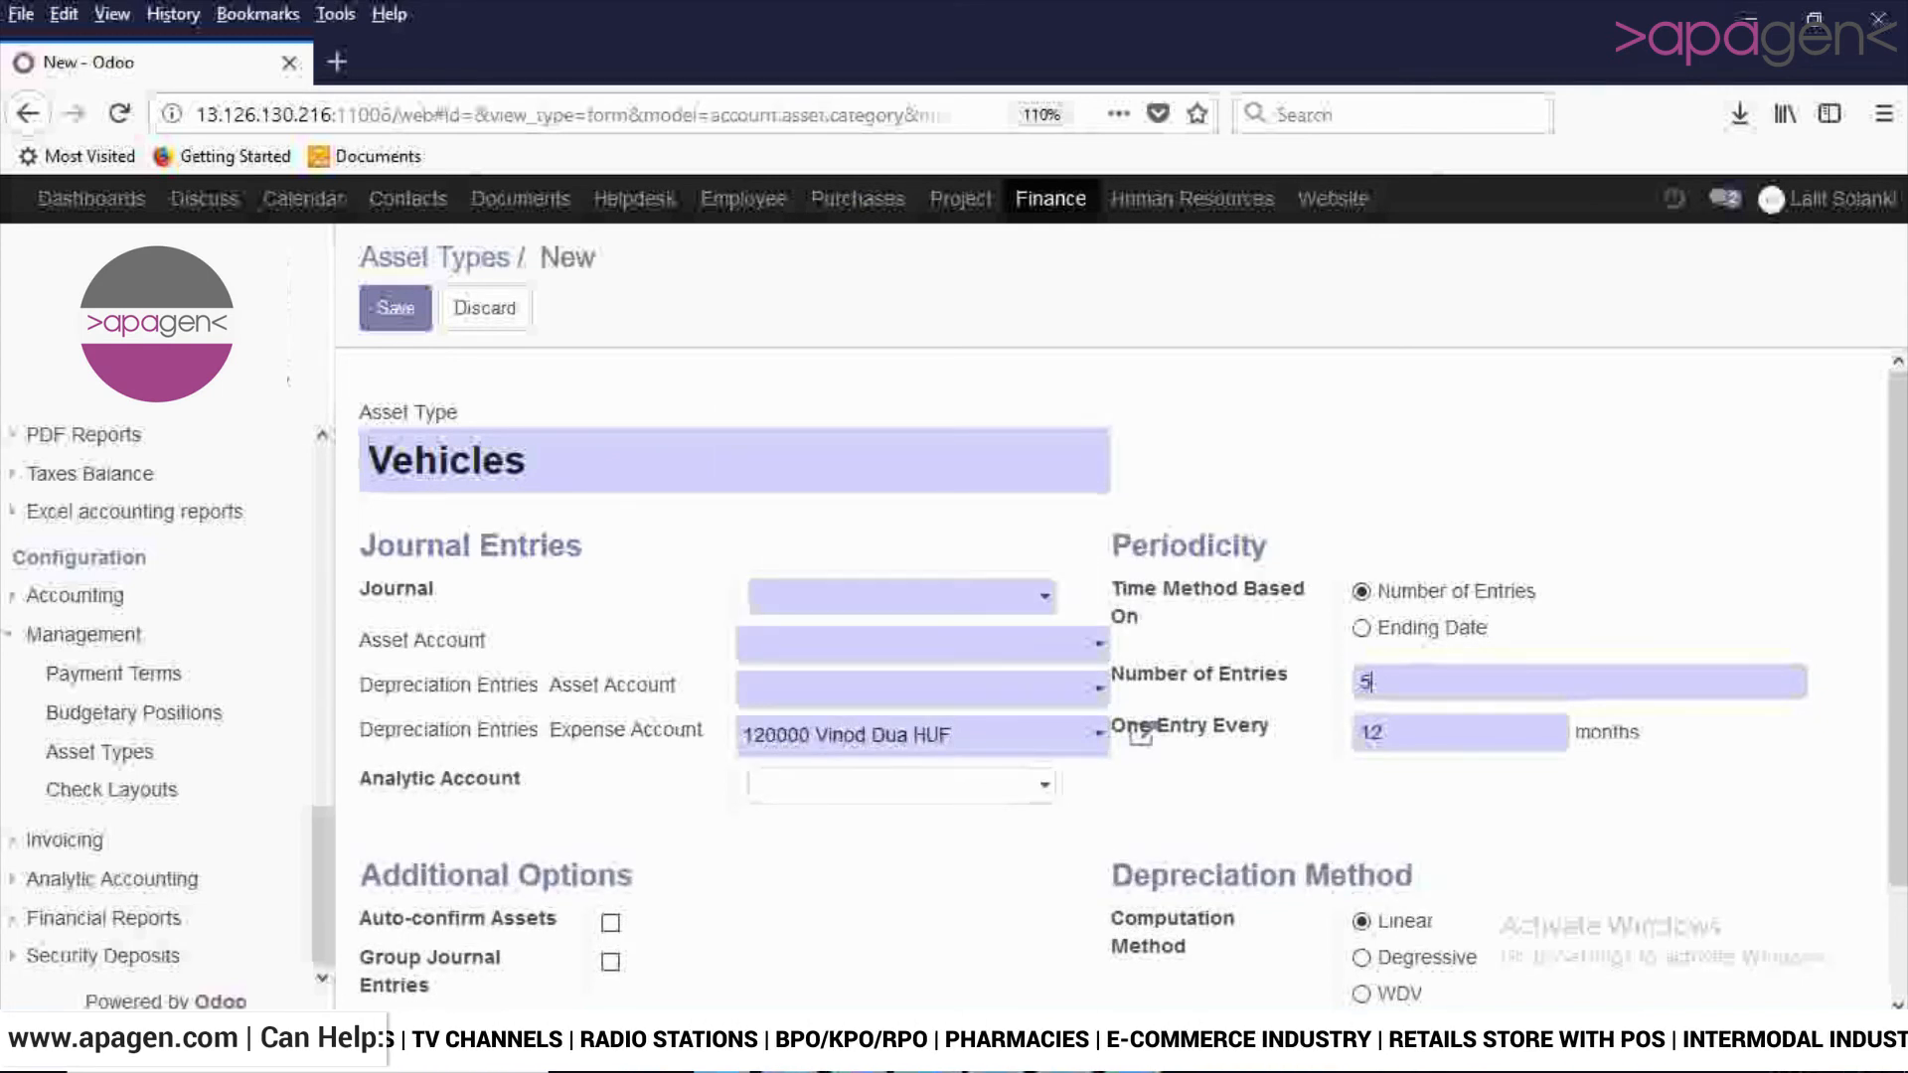
- Examine the Vehicles asset type's number of entries, entry interval, analytic account choices and depreciation method options
double_click(1365, 683)
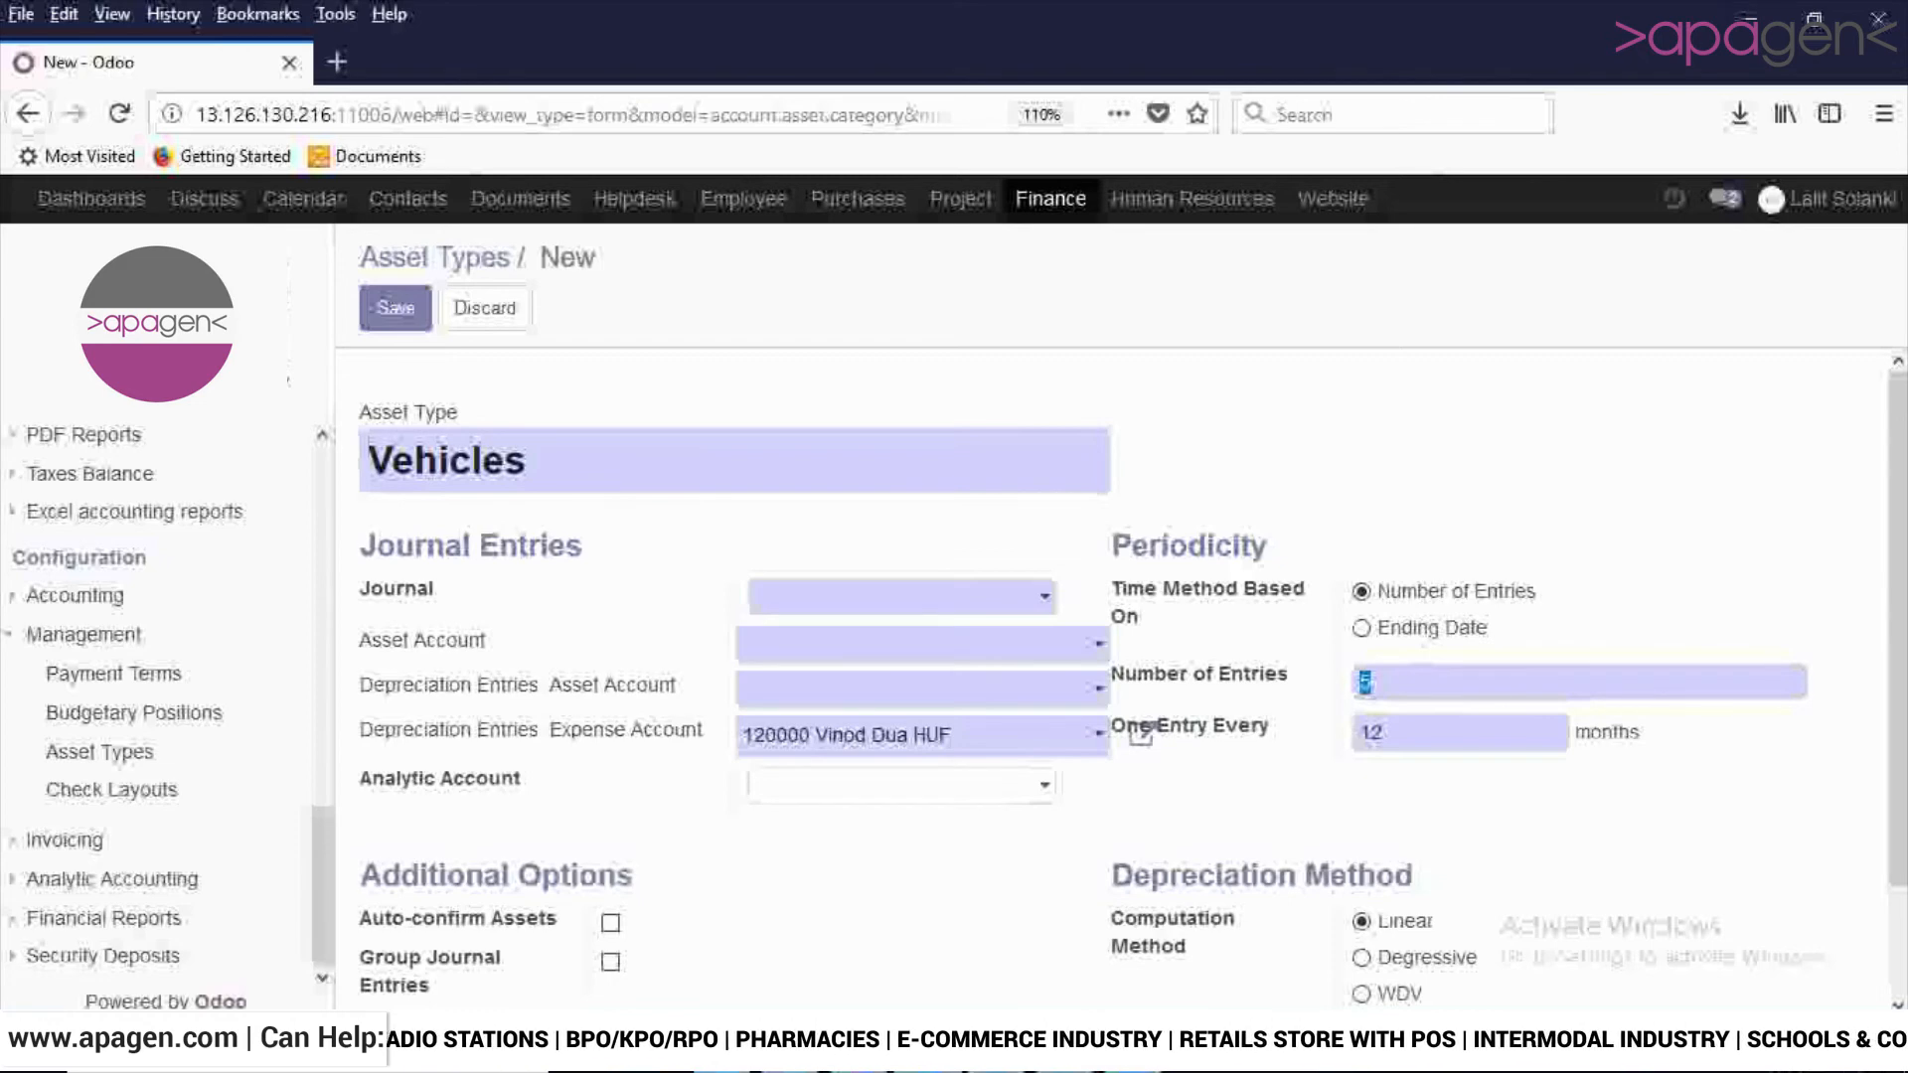
scroll(1122, 676, down, 1)
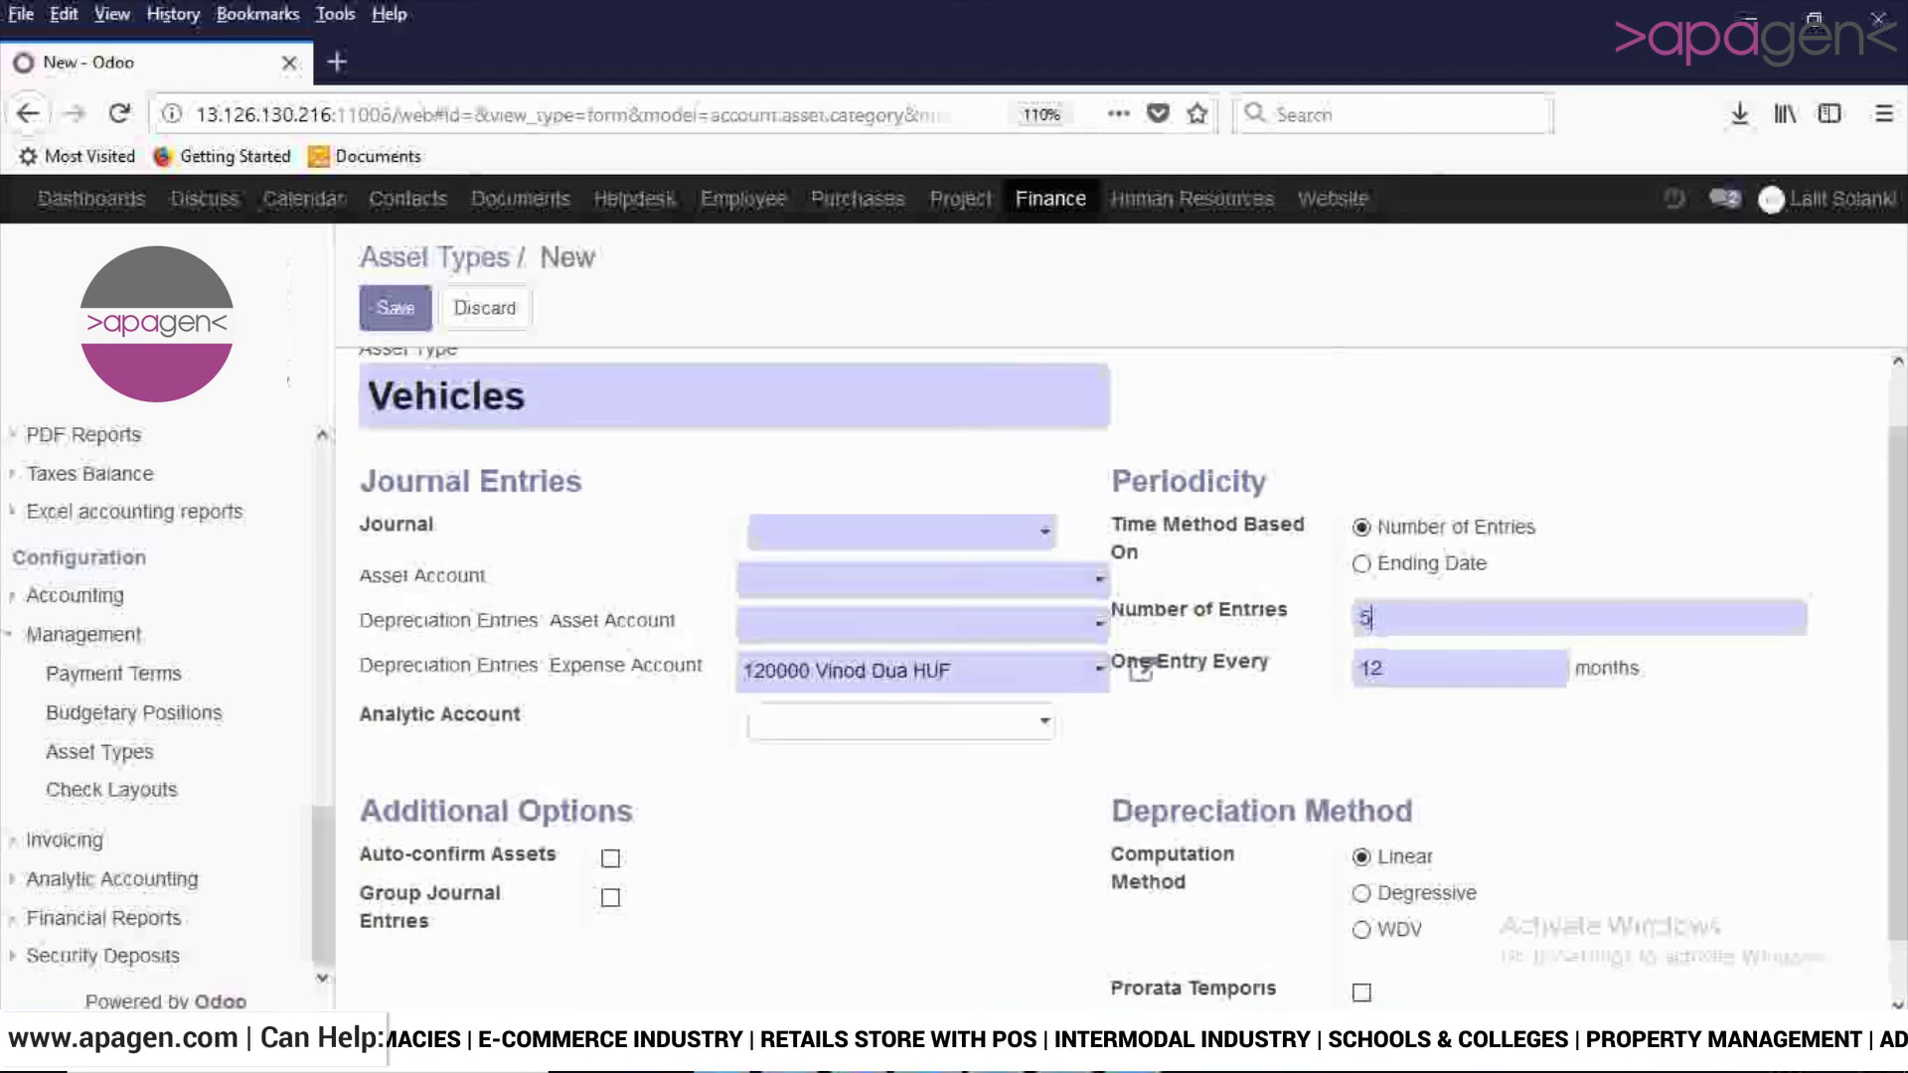
key(Tab)
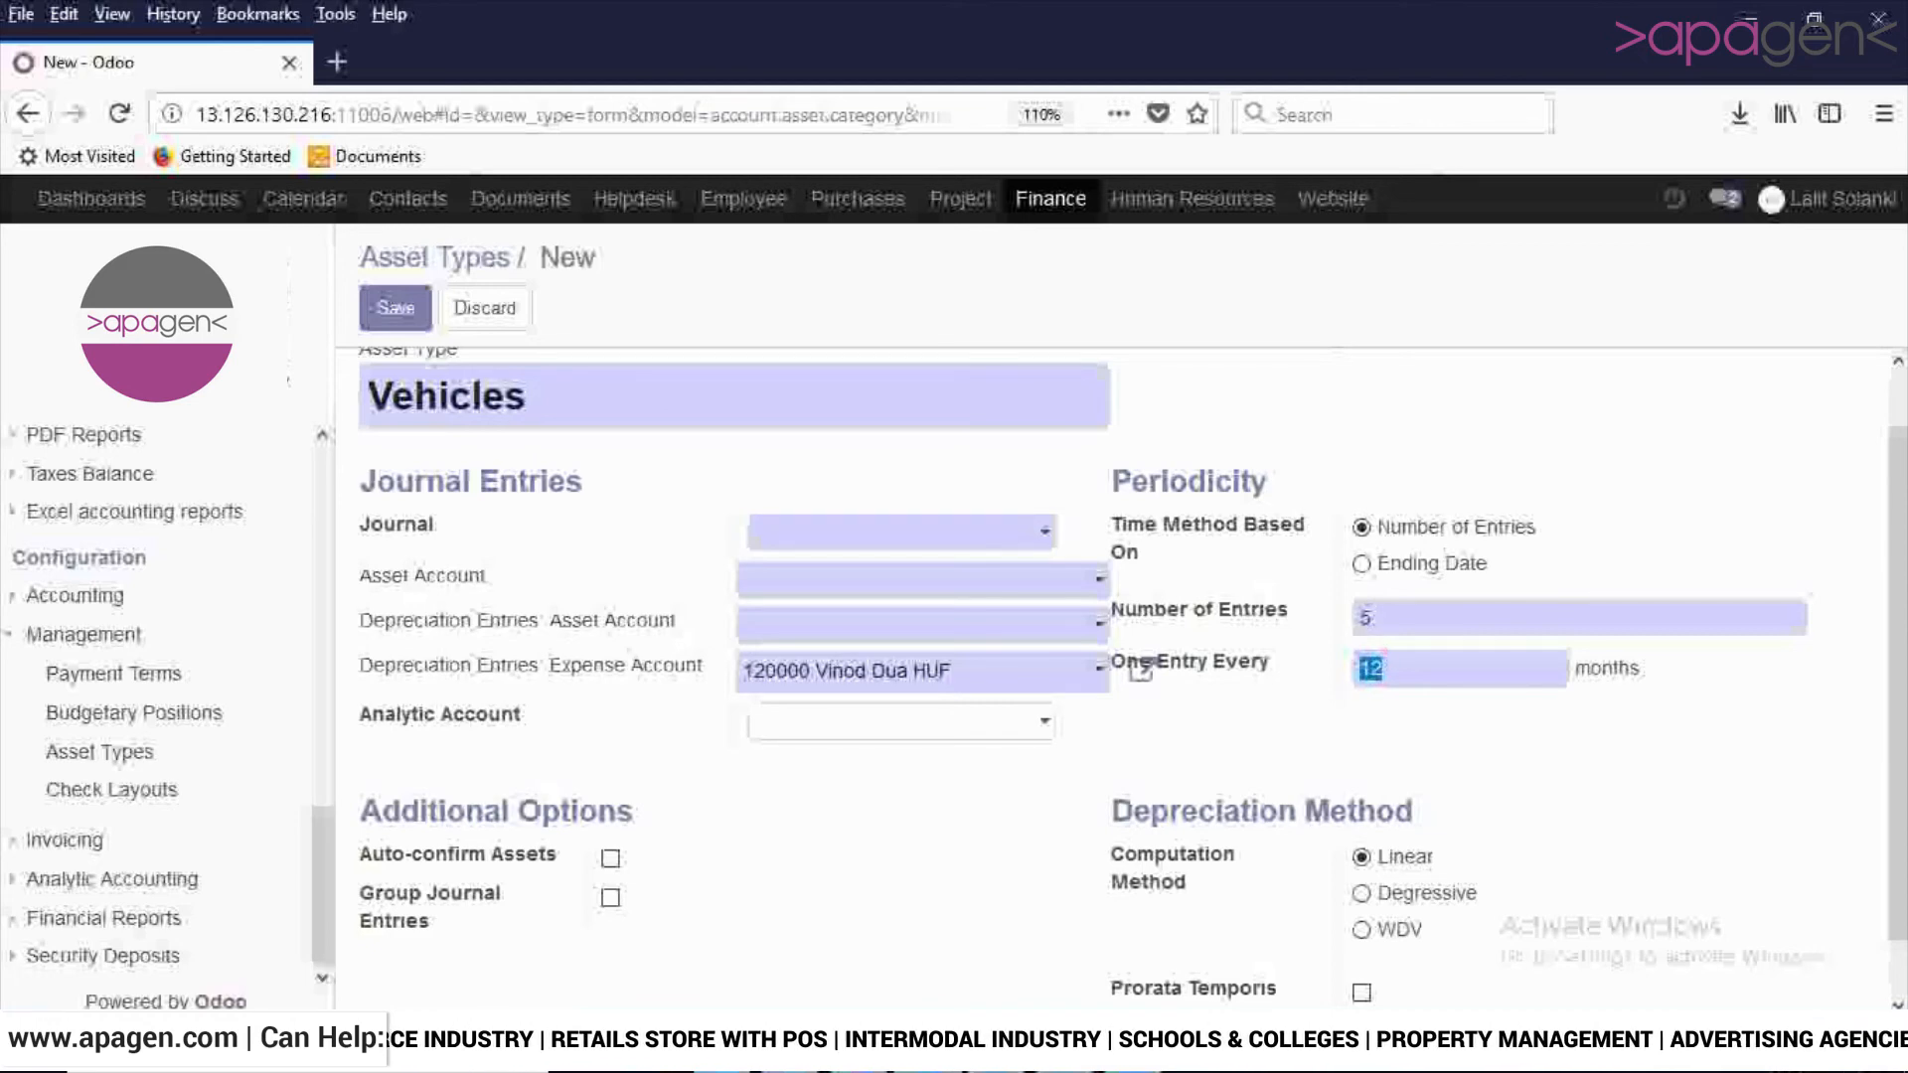
scroll(1140, 671, down, 1)
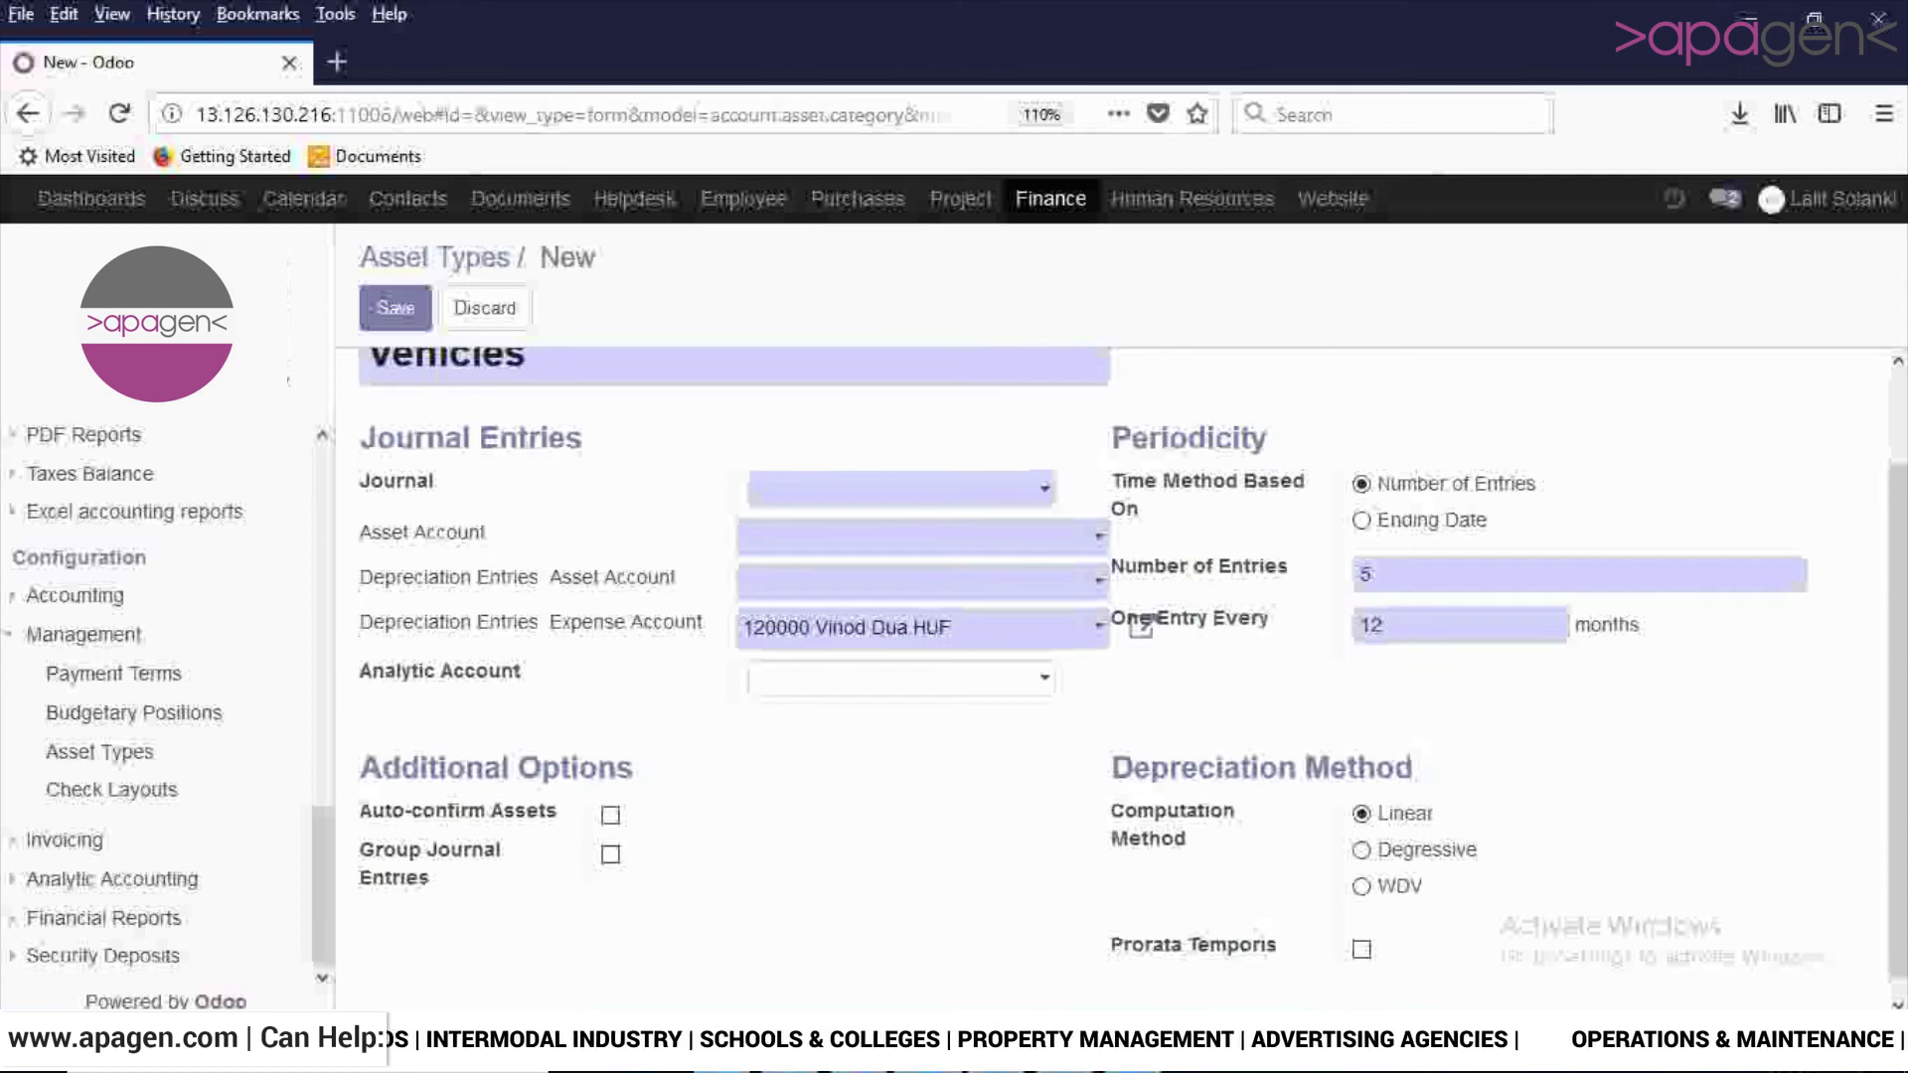
click(899, 678)
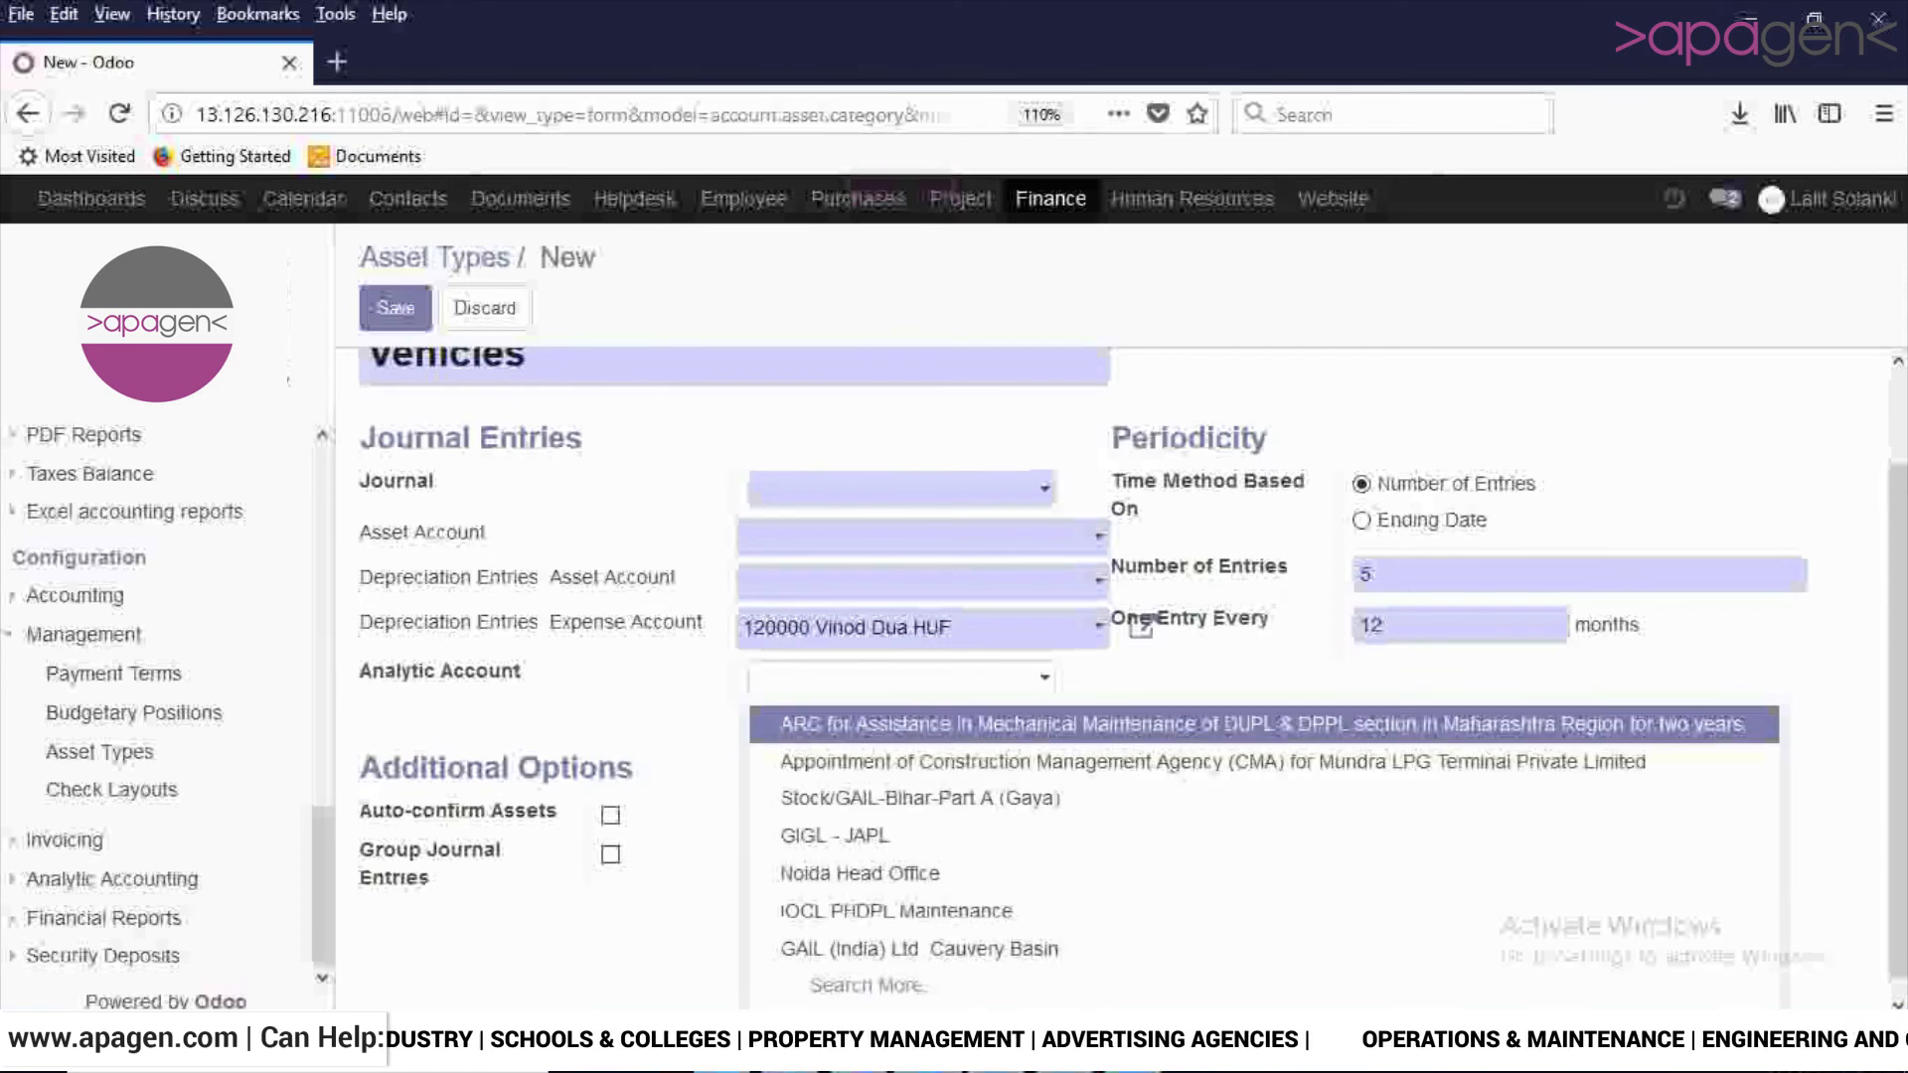
click(1839, 845)
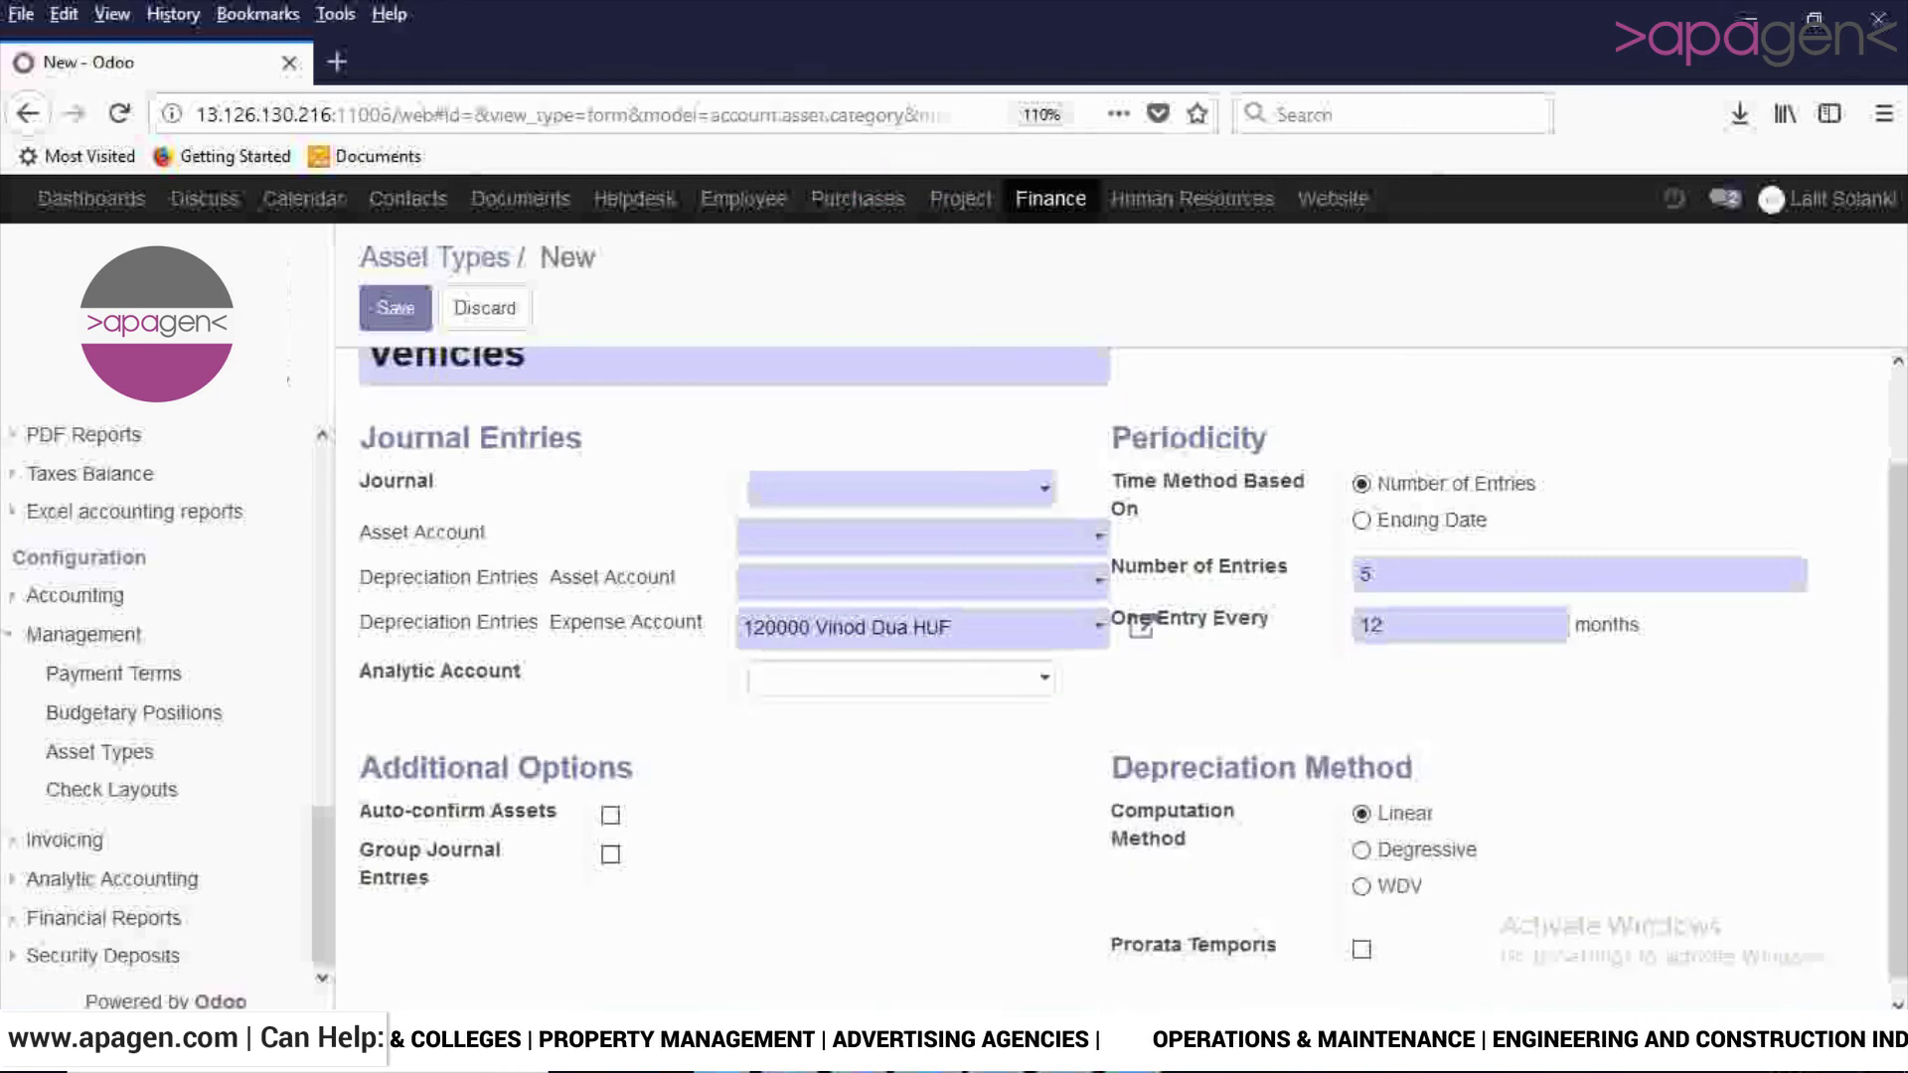
drag(1898, 795, 1899, 813)
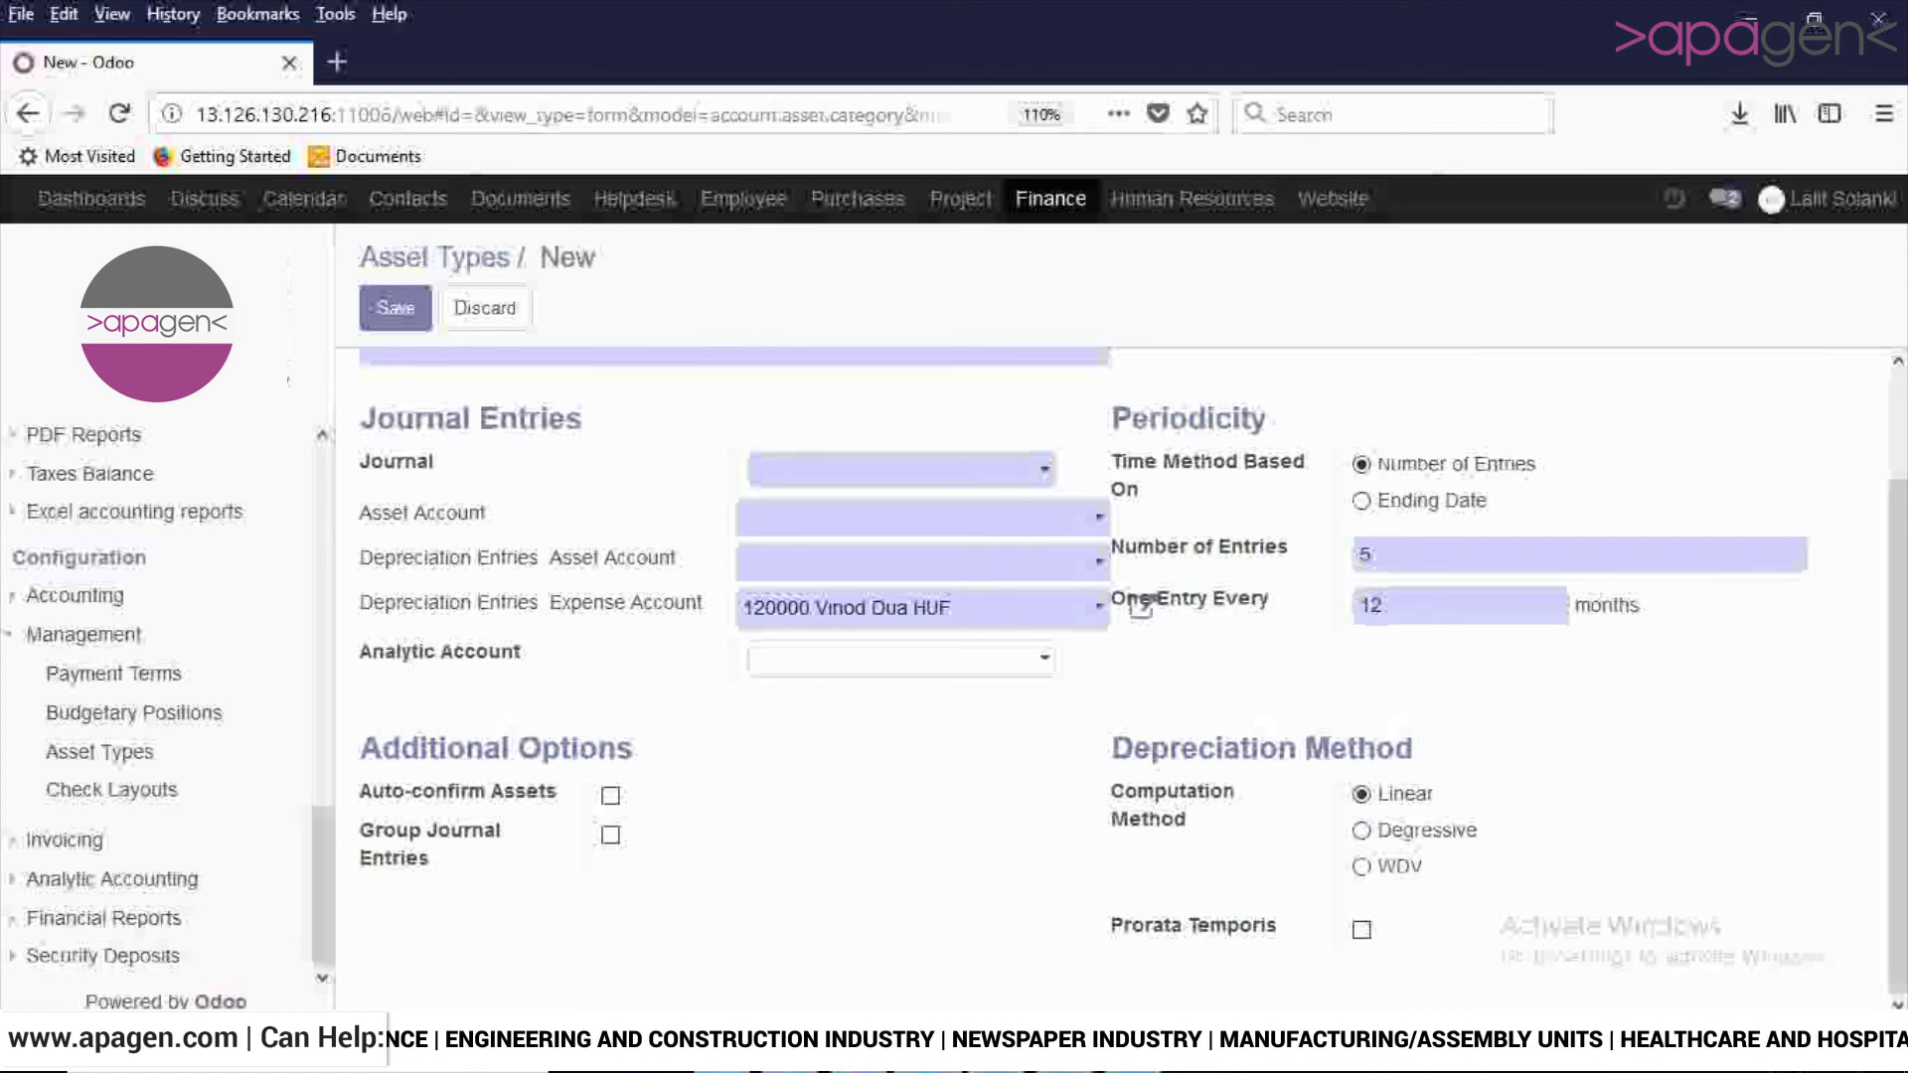
- Try switching Group Journal Entries on and off, and enable Auto-confirm Assets for the Vehicles asset type
scroll(1133, 646, up, 2)
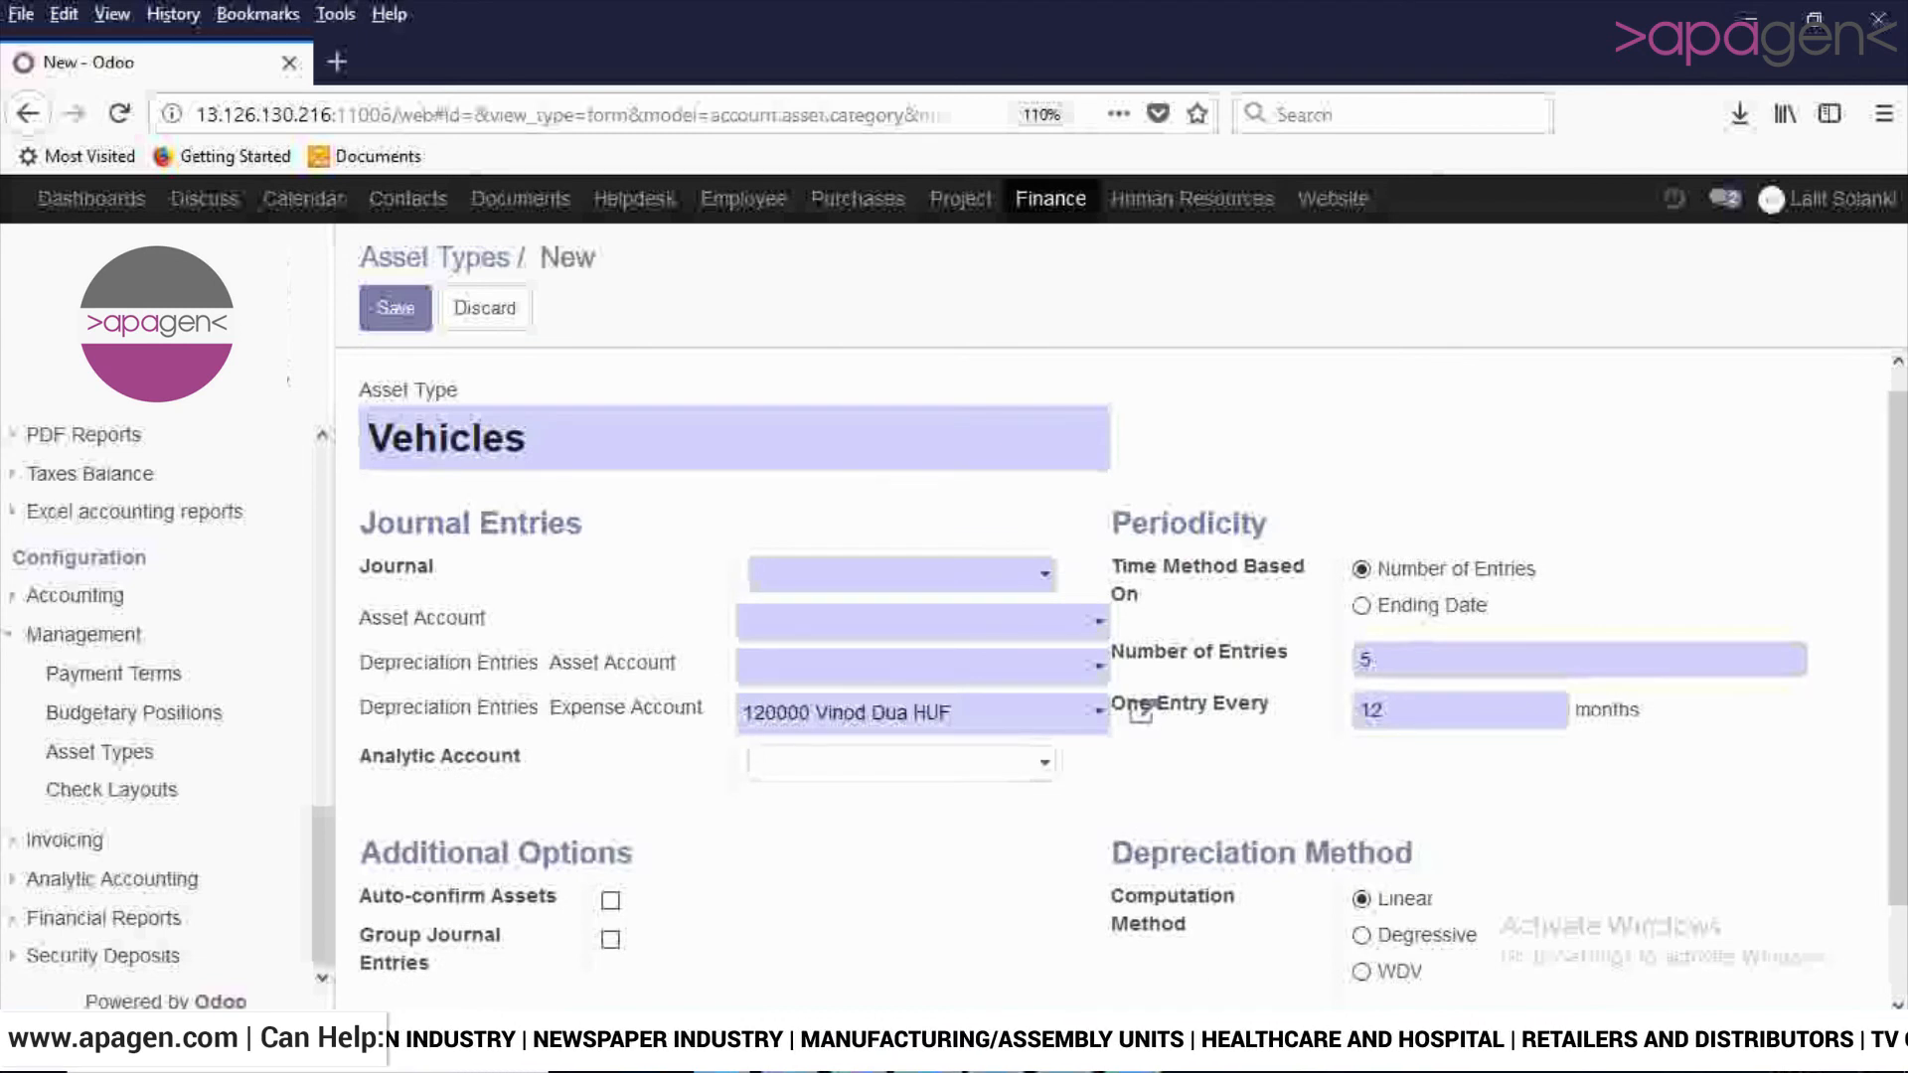
click(610, 939)
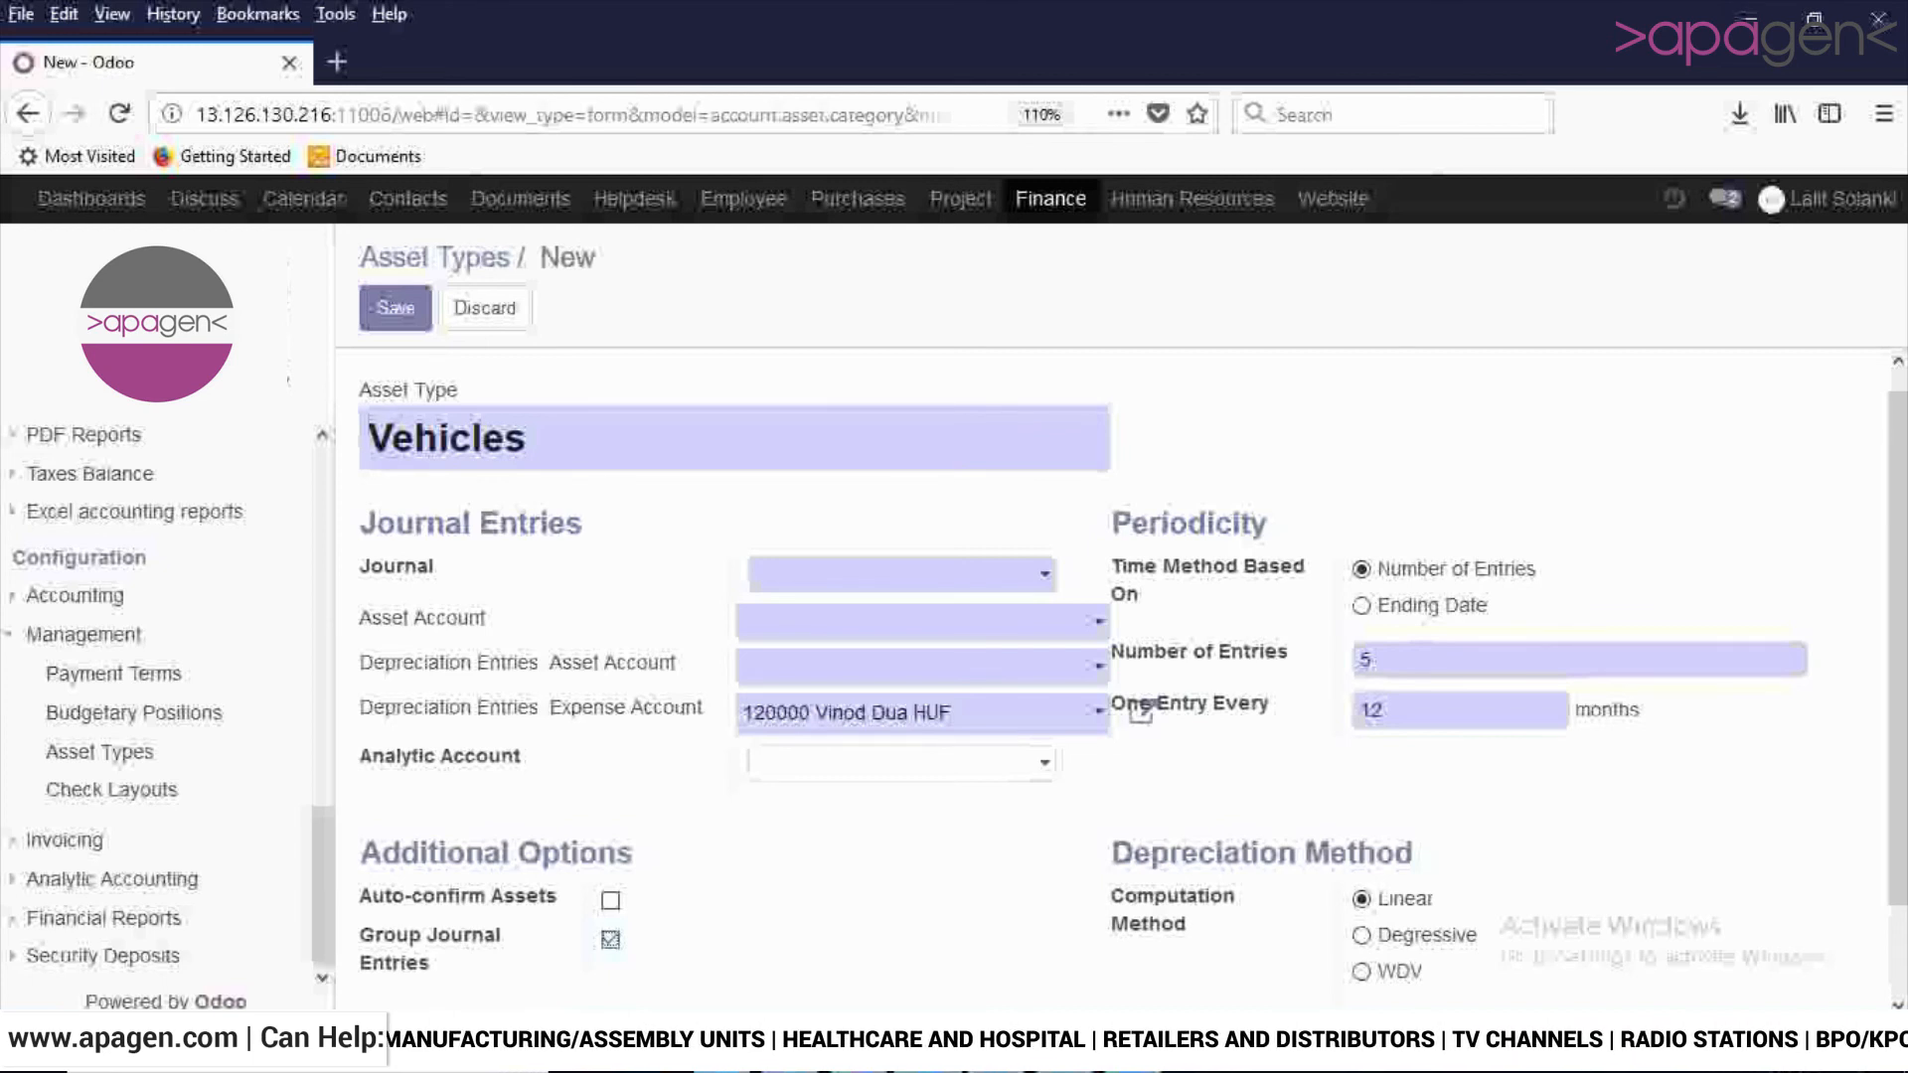
click(611, 939)
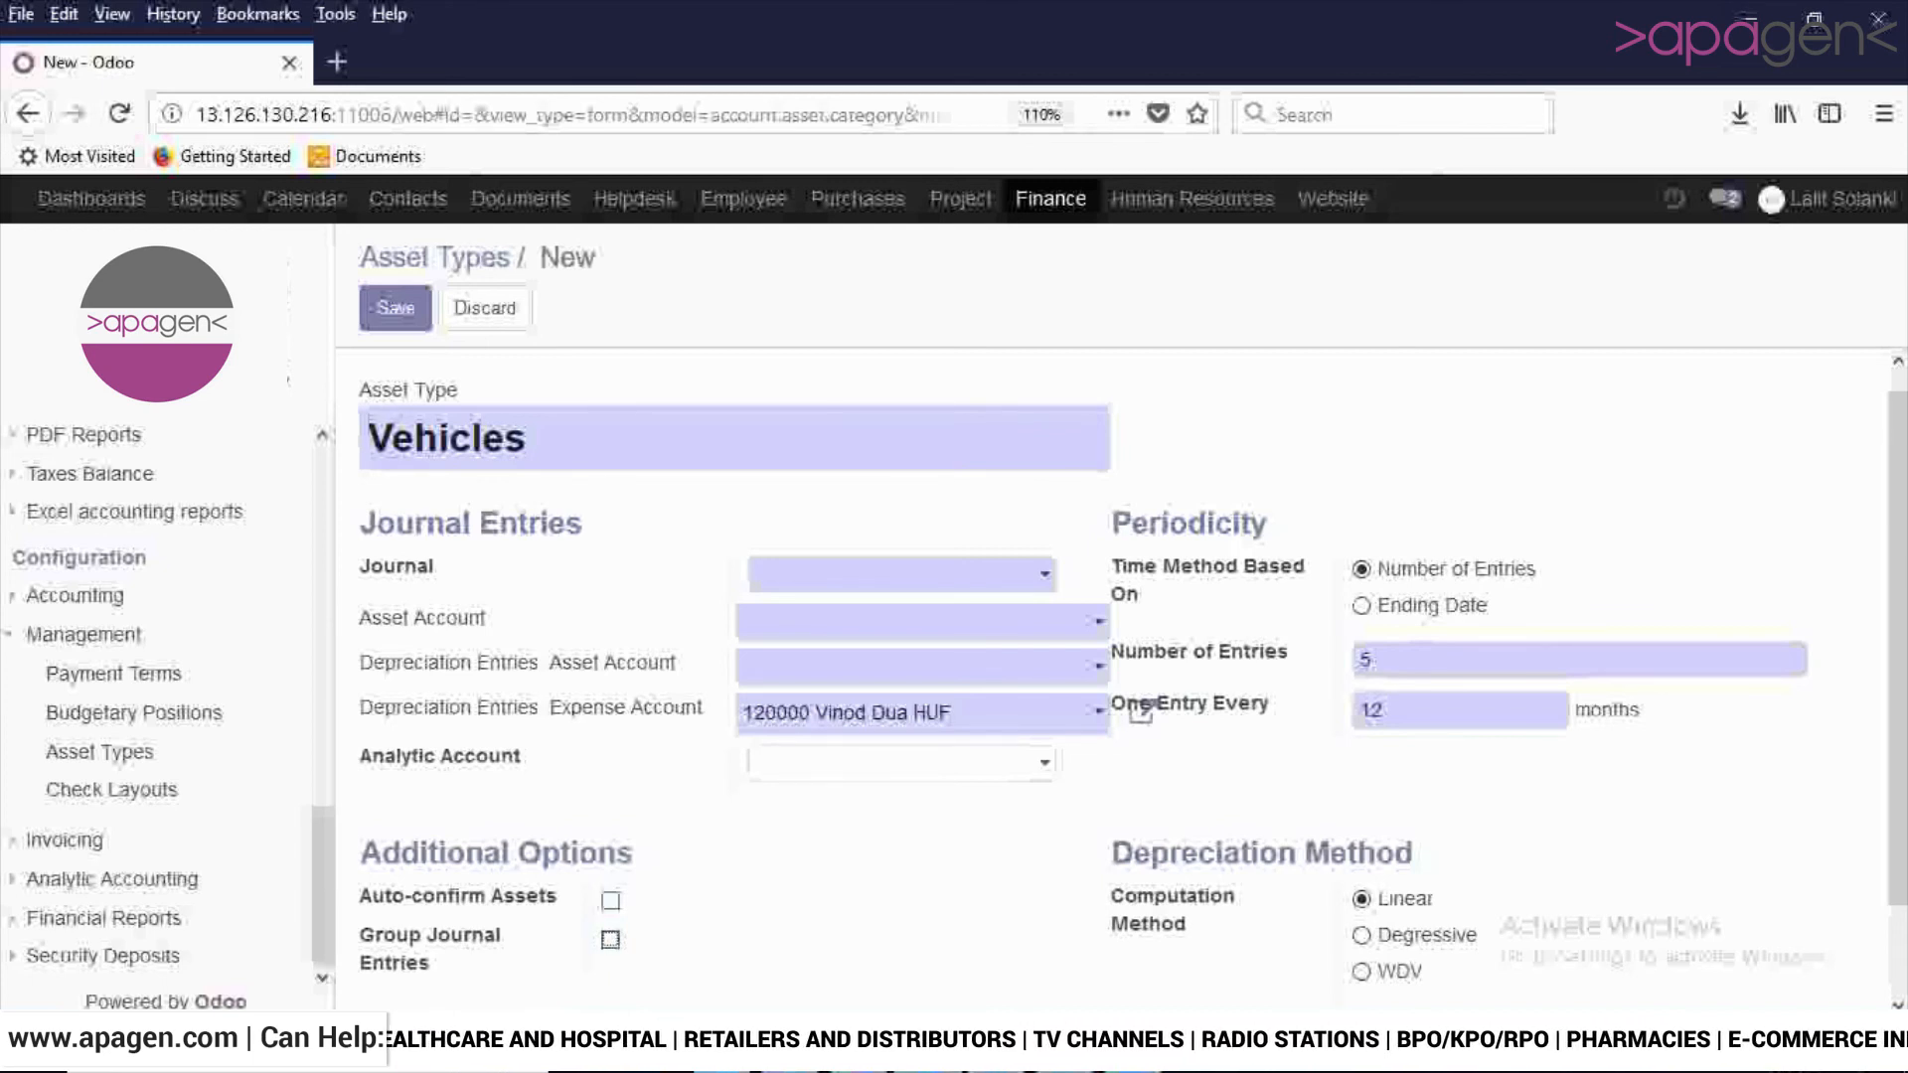
click(611, 901)
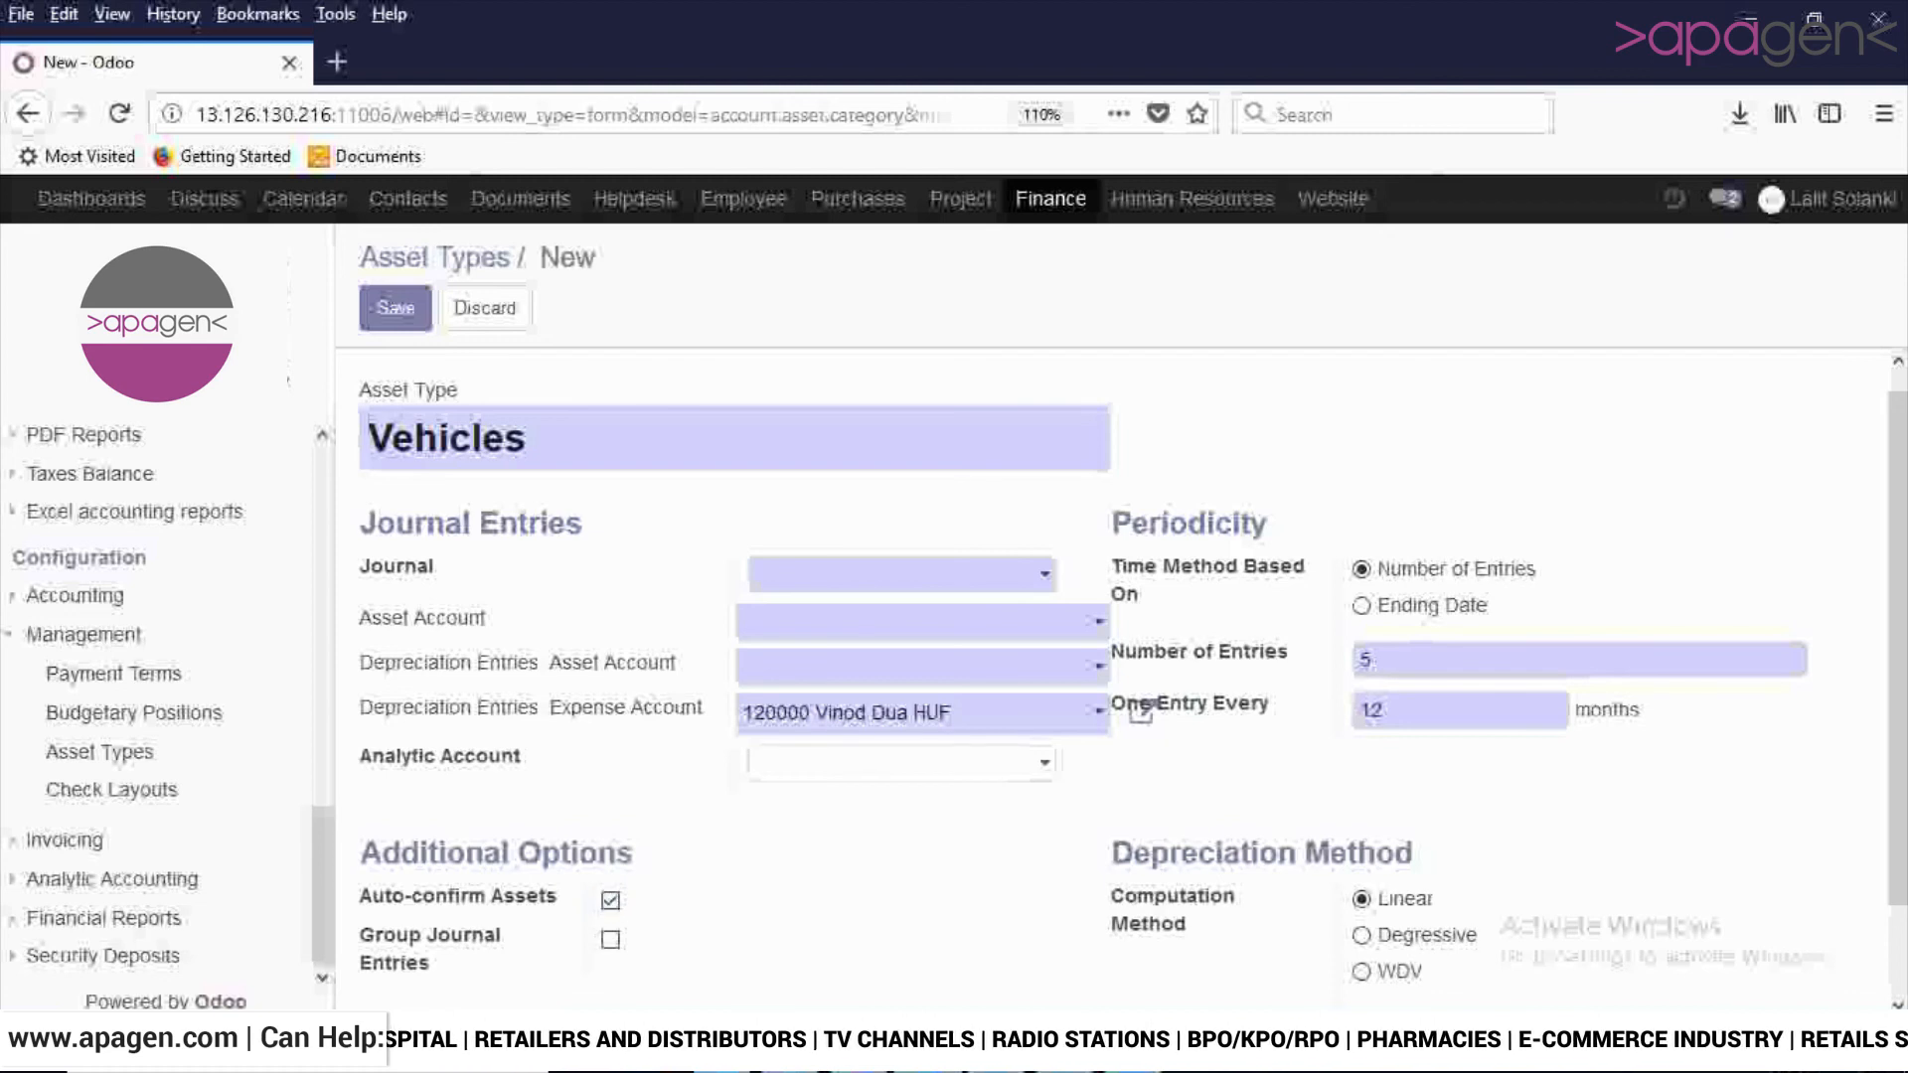
scroll(1133, 661, up, 1)
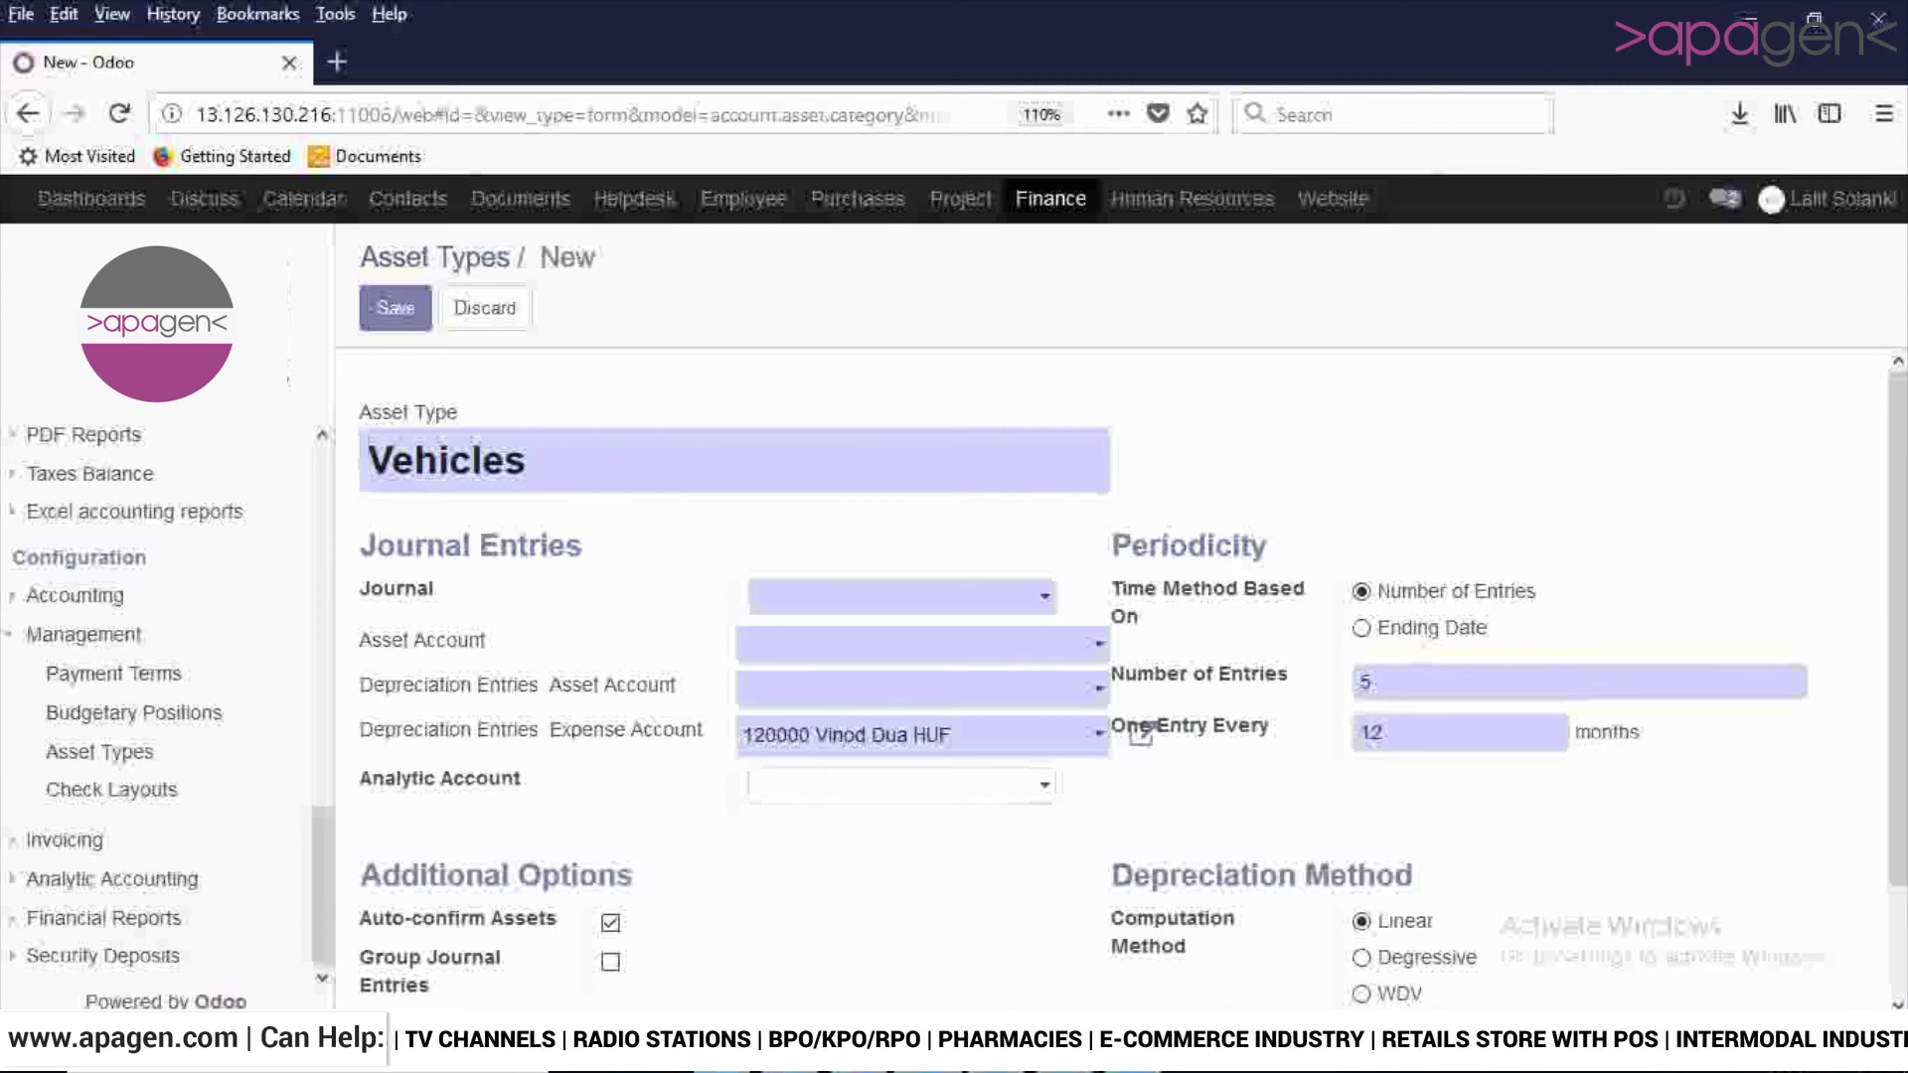
- Discard the unsaved Vehicles asset type and look through the existing asset types in the list
click(485, 307)
click(511, 426)
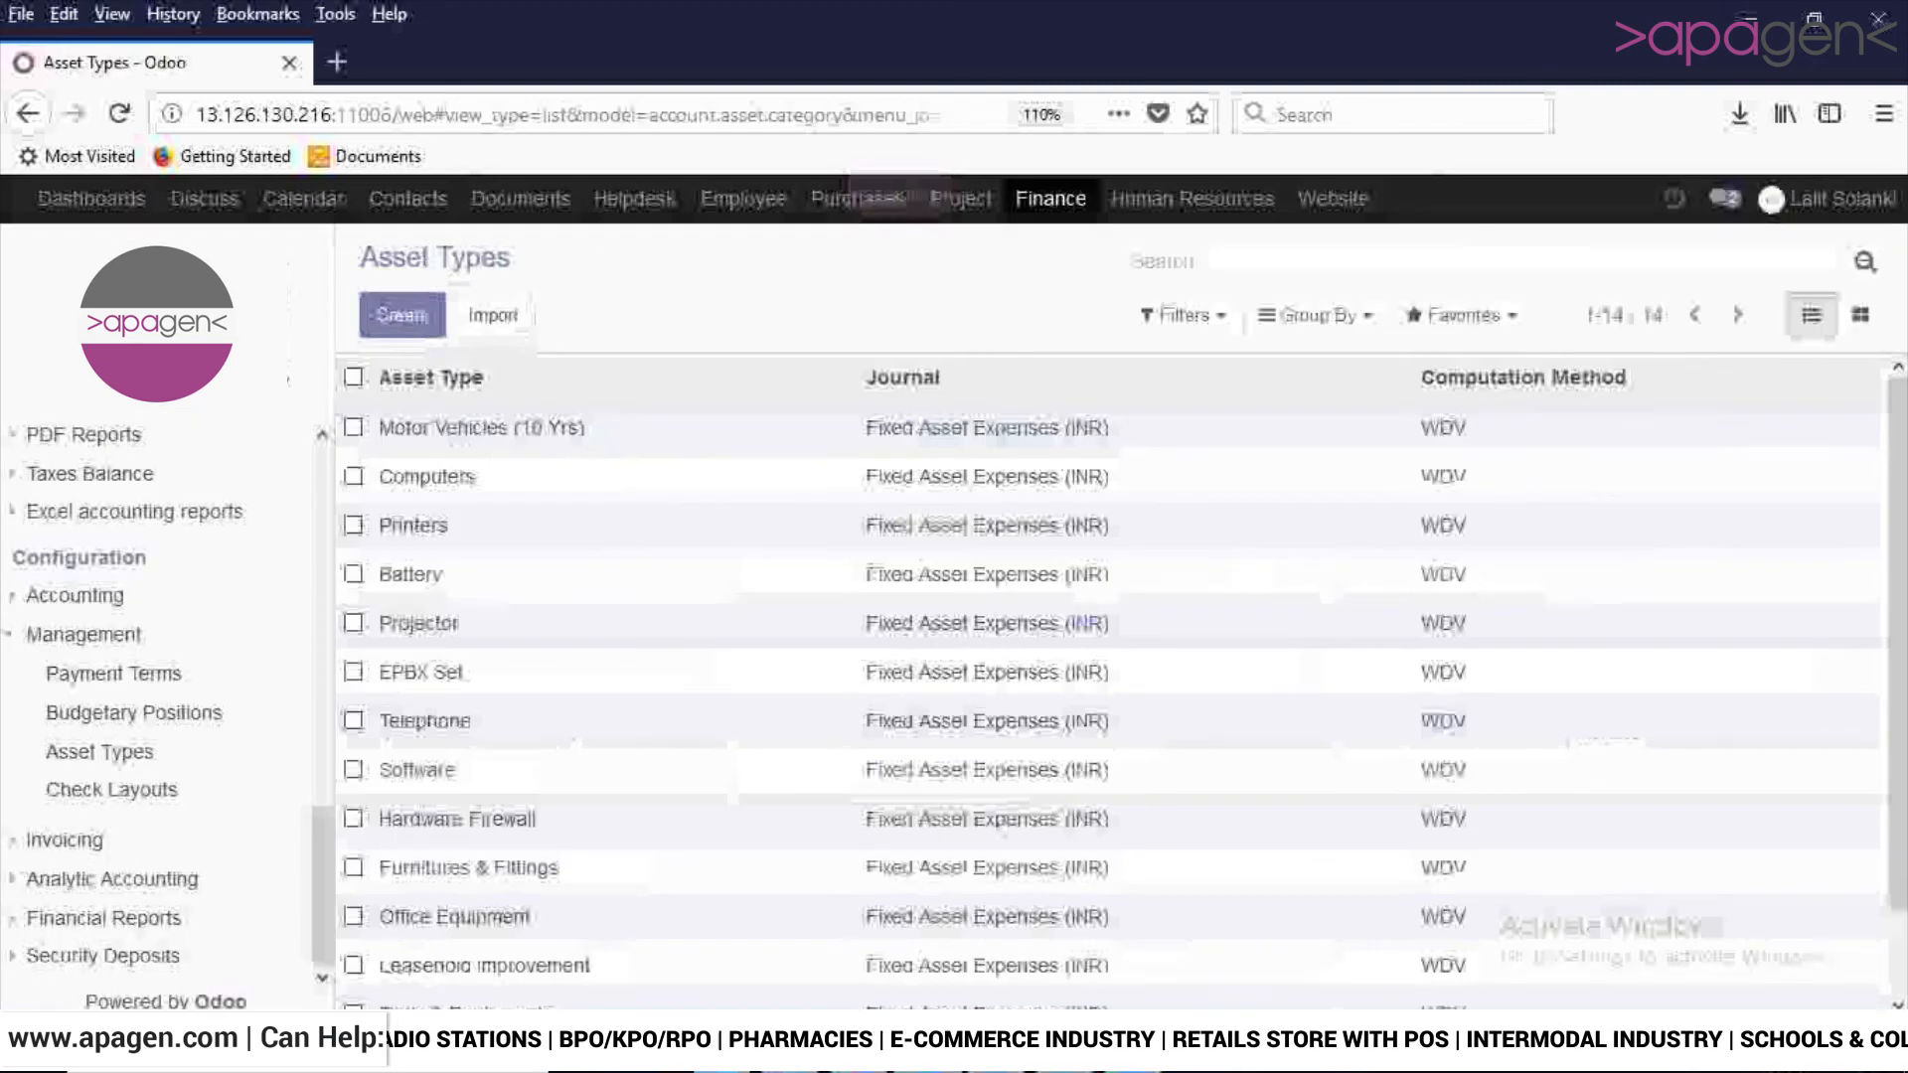
scroll(1110, 676, down, 1)
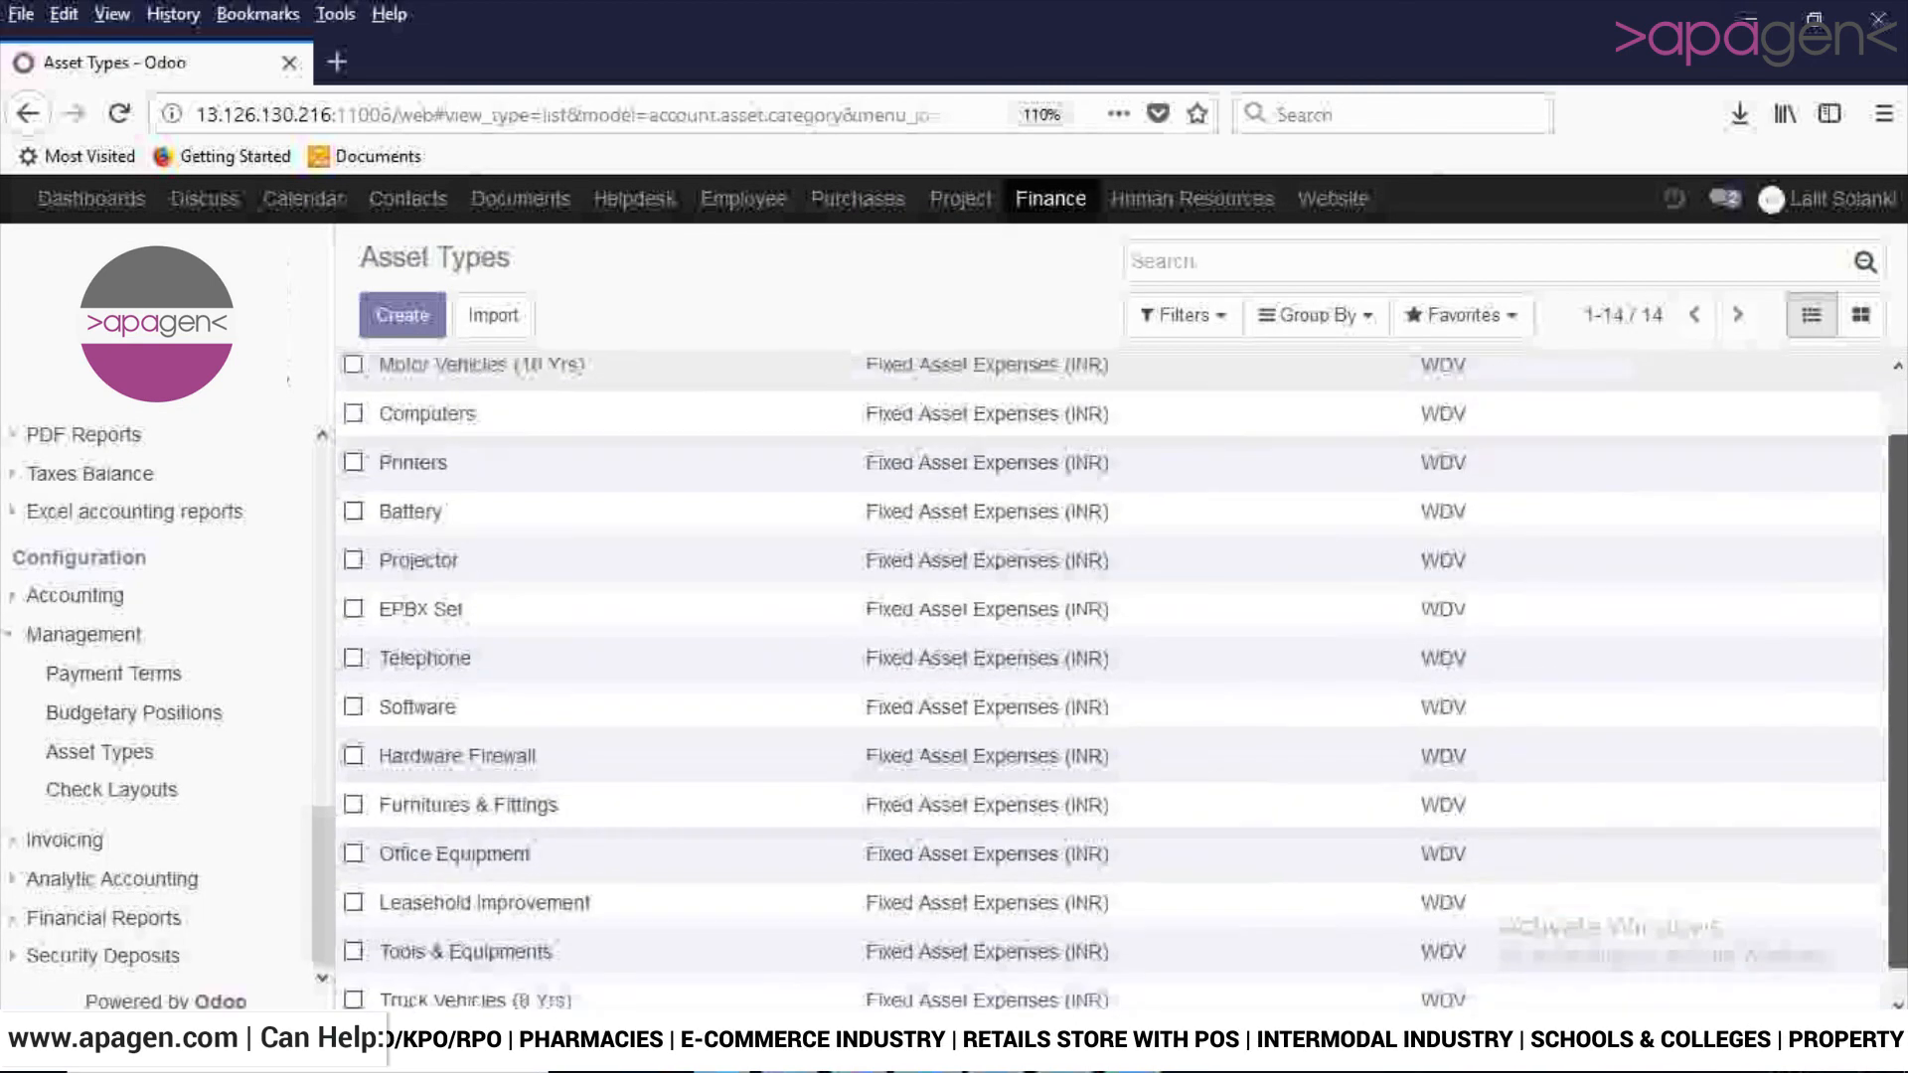
scroll(1110, 676, up, 1)
- Open the Motor Vehicles (10 Yrs) asset type for editing and examine its journal accounts, periodicity and WDV rate
click(482, 428)
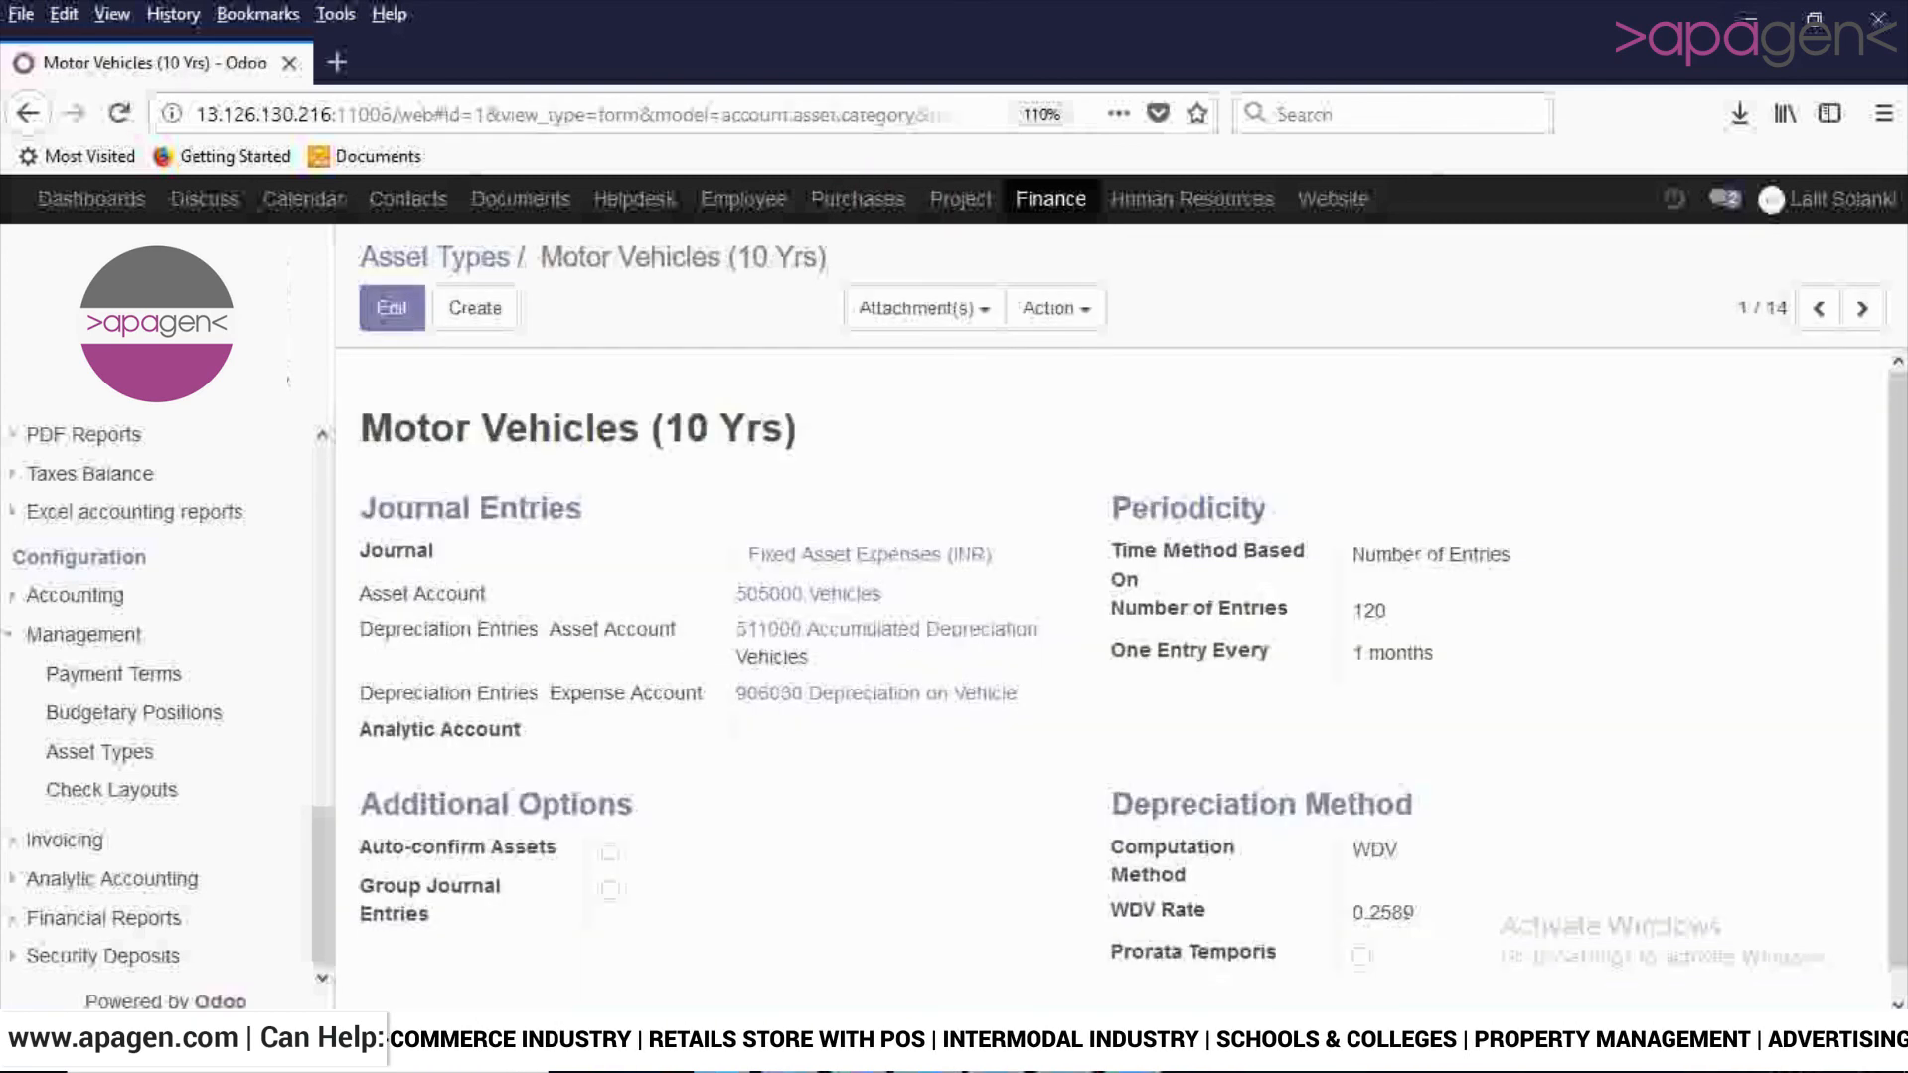
click(392, 308)
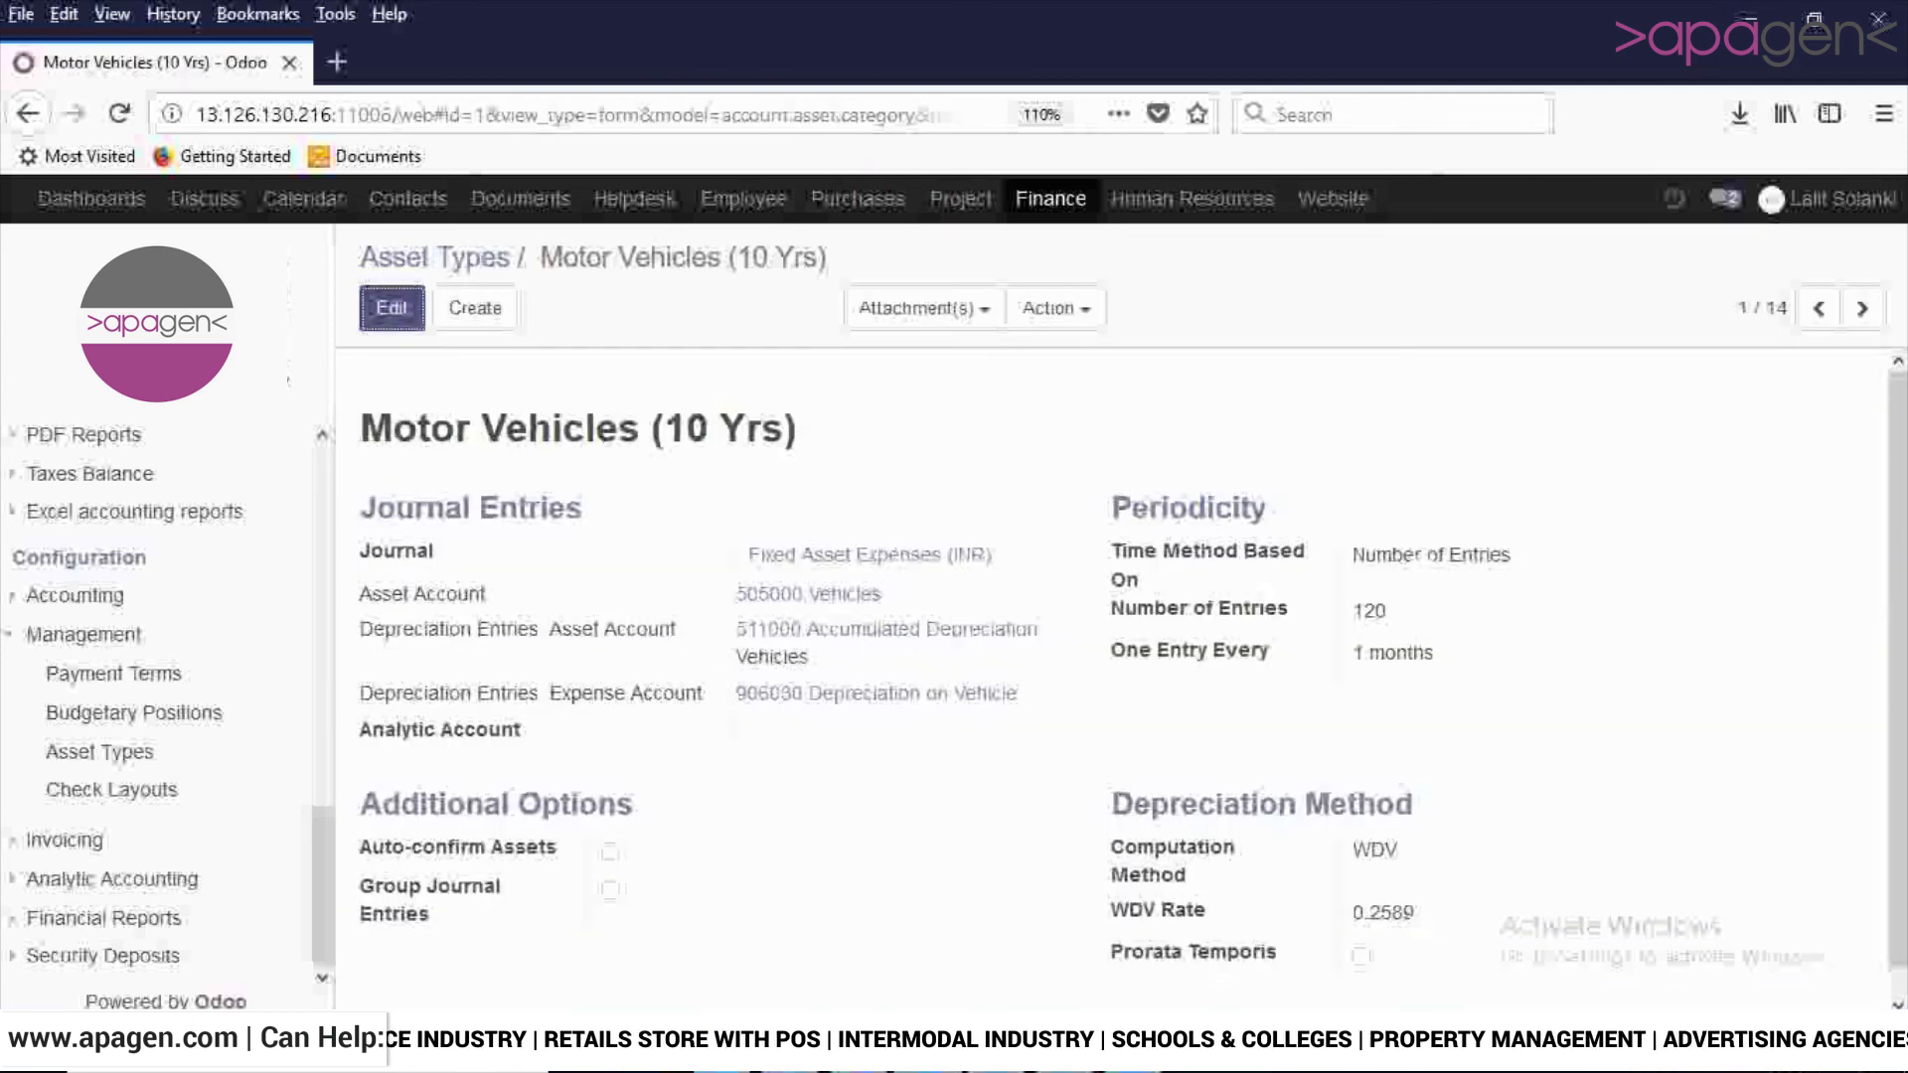
scroll(1133, 656, down, 1)
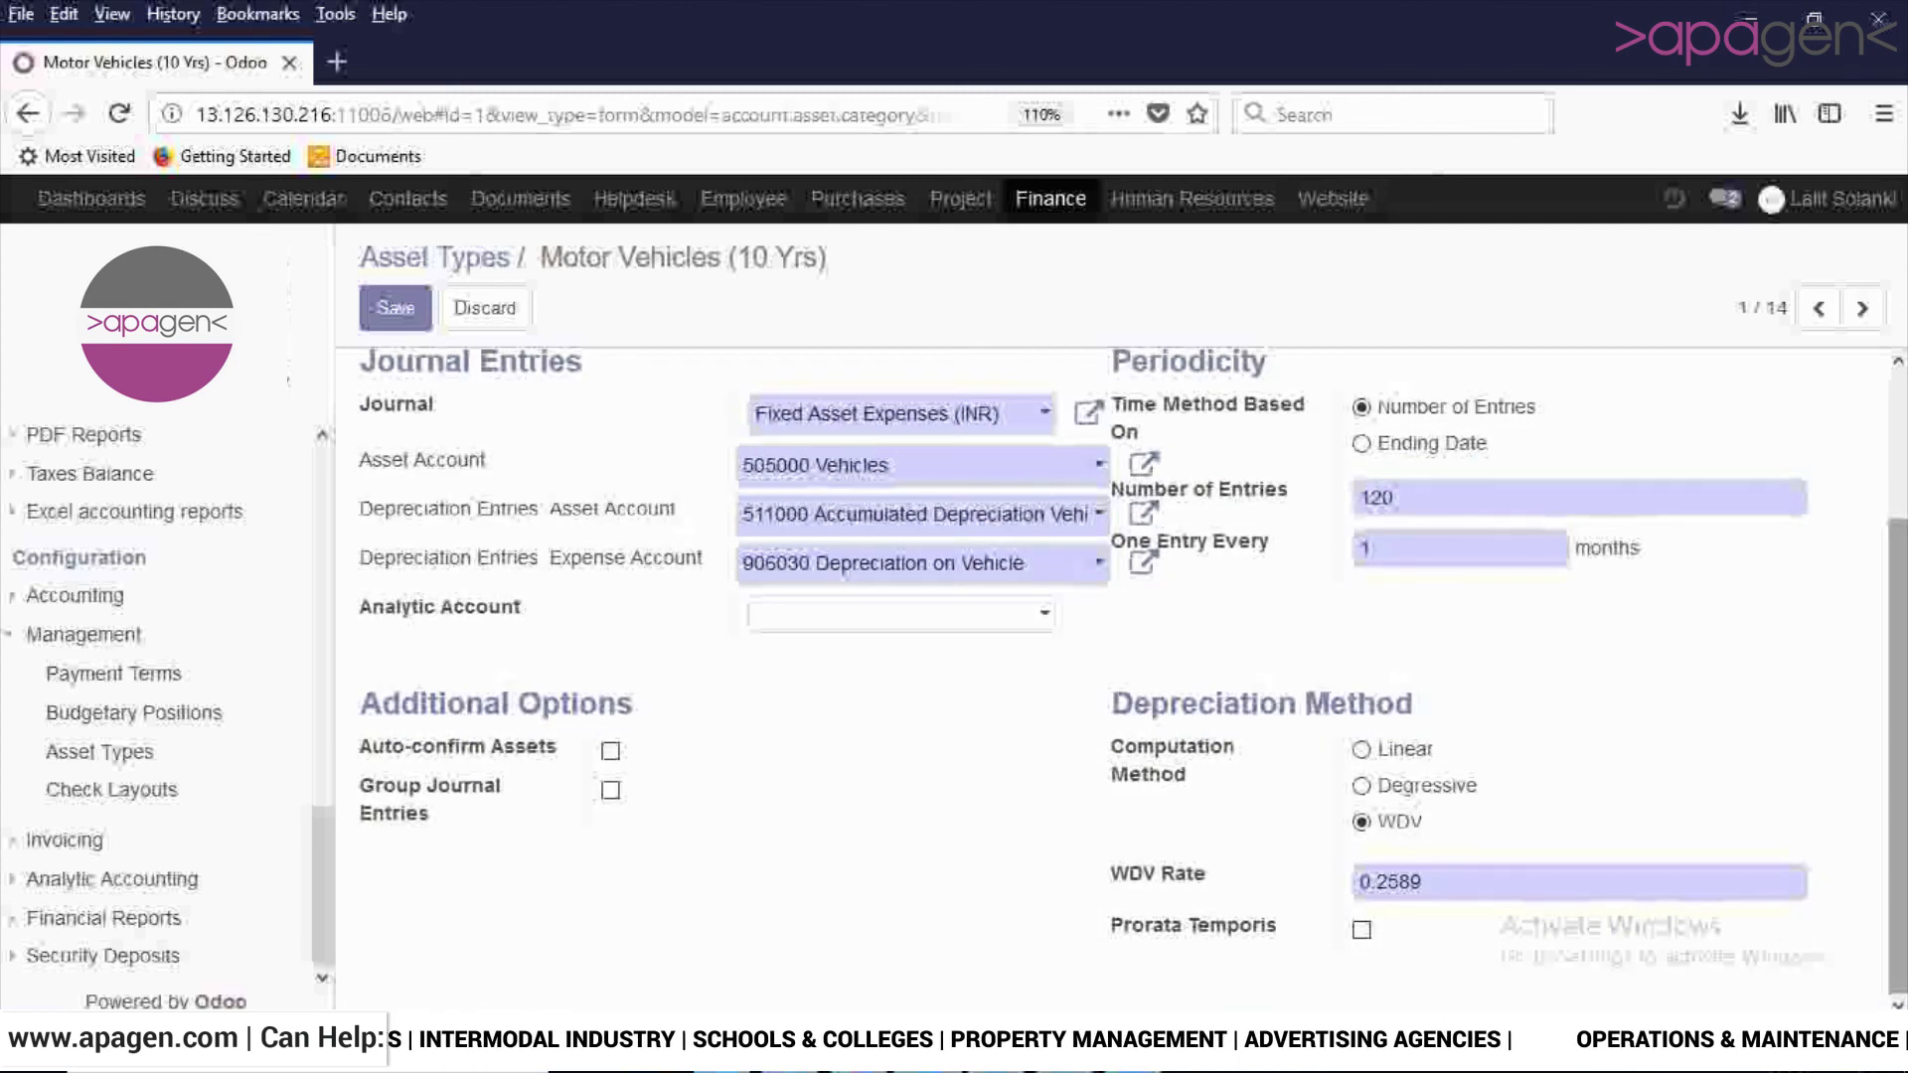
scroll(1133, 656, up, 2)
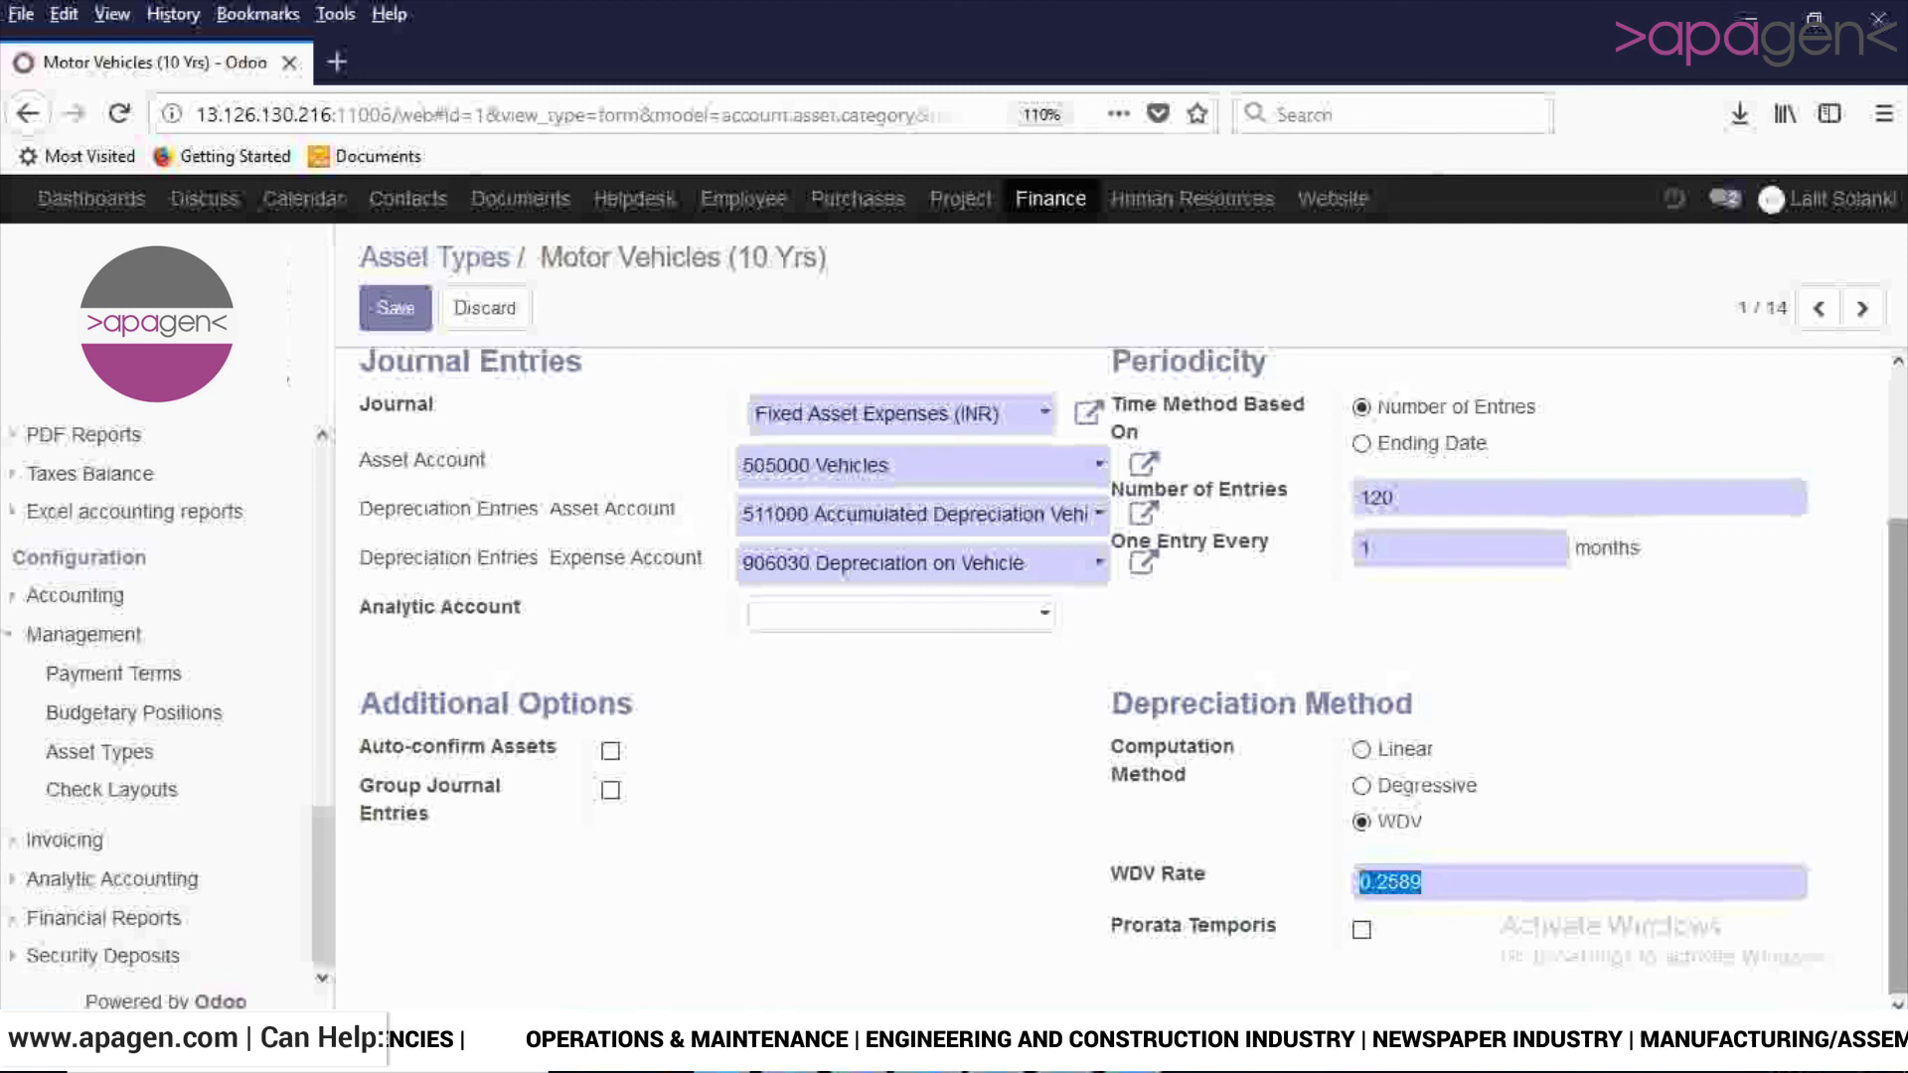
scroll(1124, 646, up, 2)
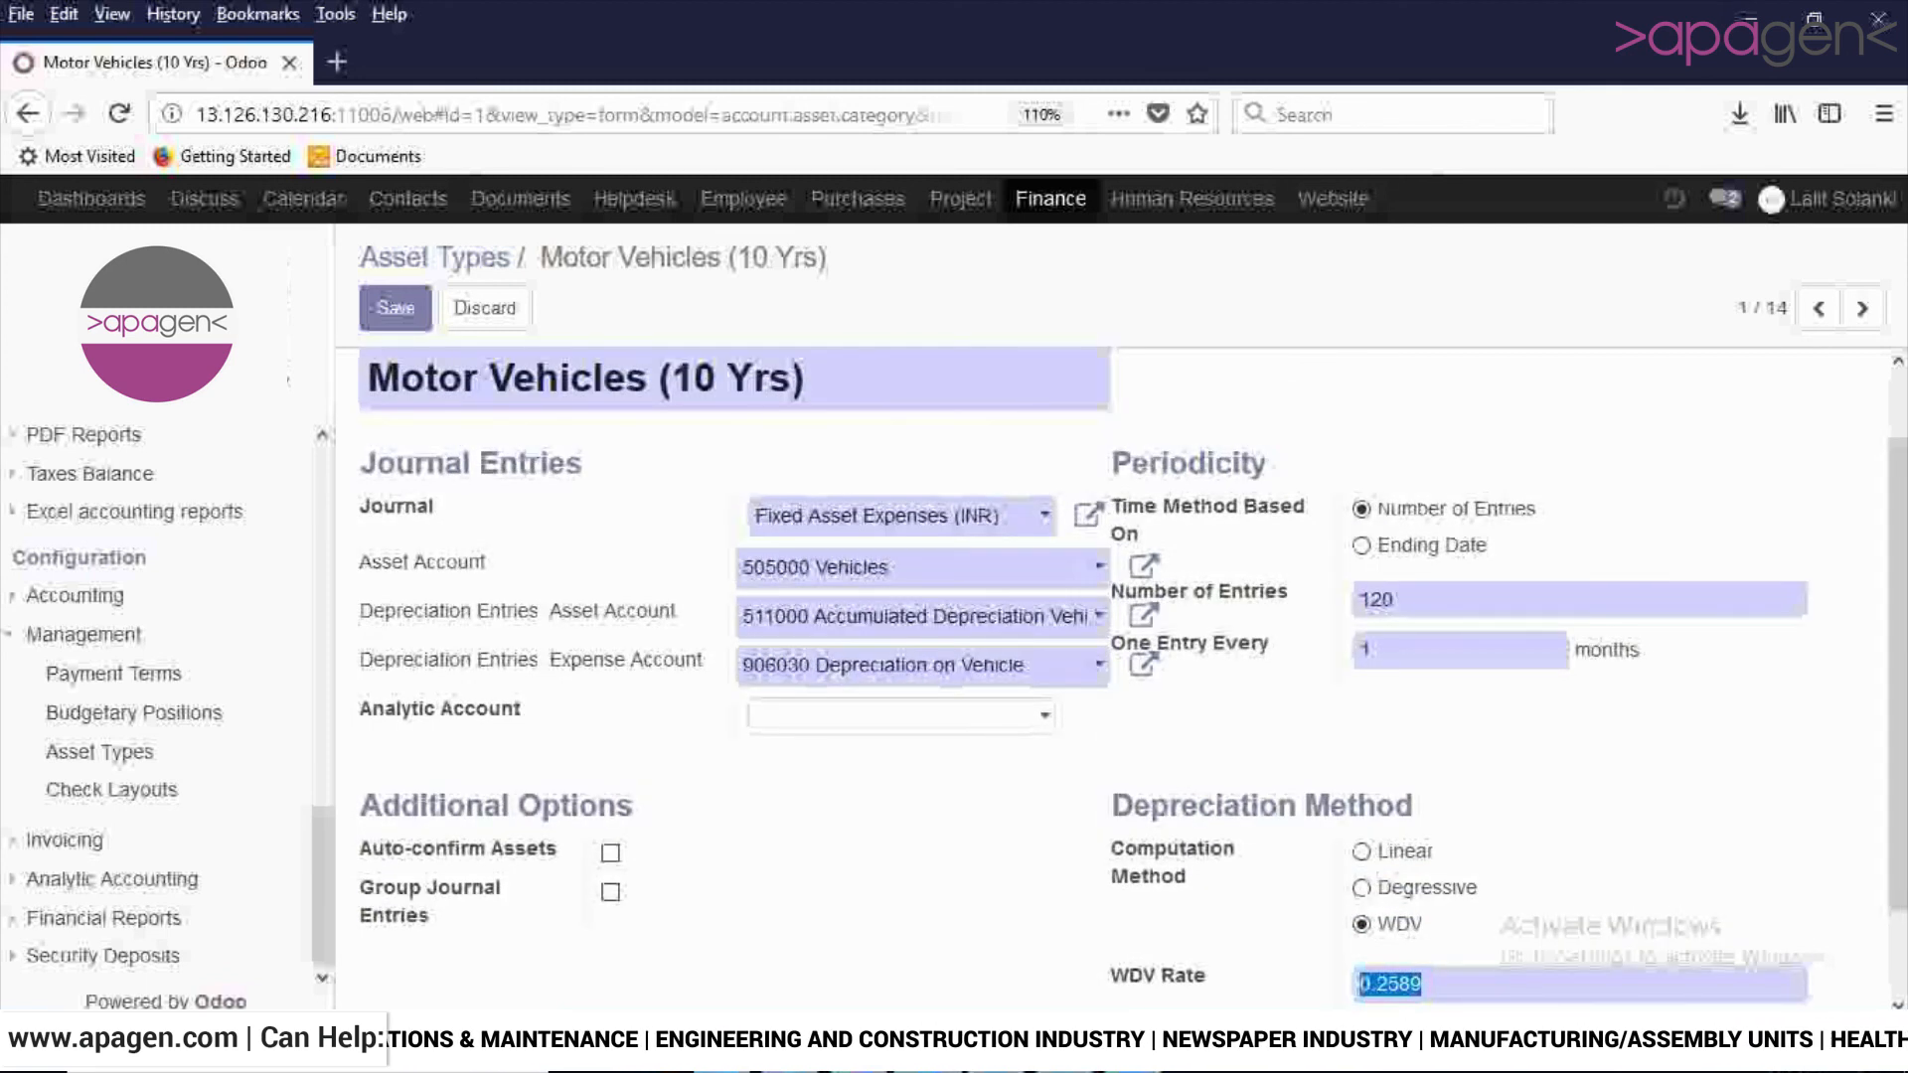